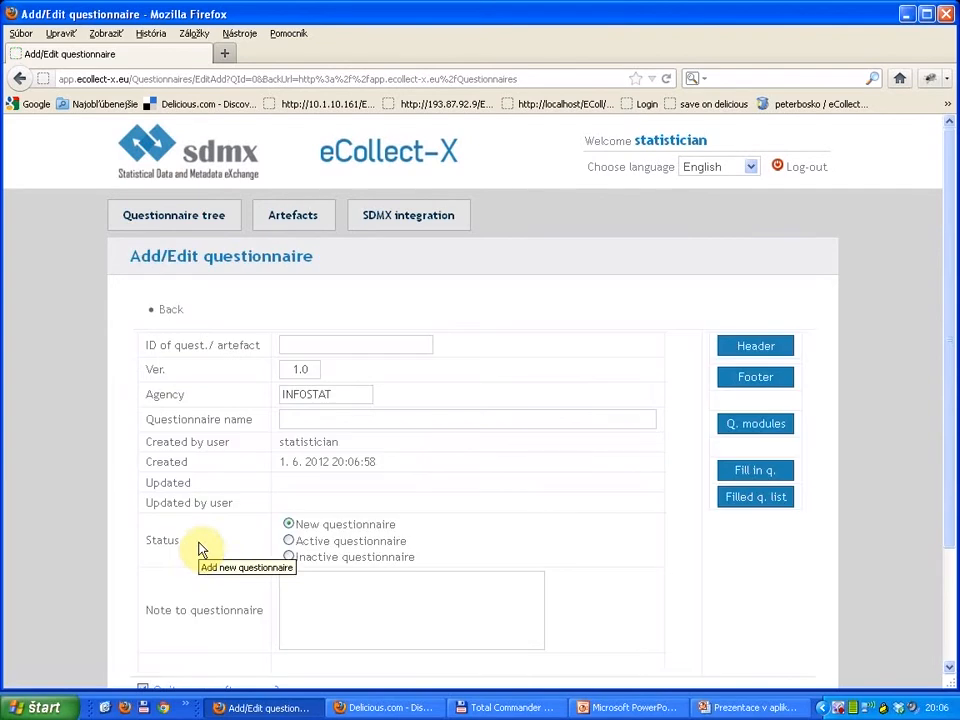
Step: Set the new questionnaire's ID to HOUSEHOLD_SURVEY and its name to "Simple household survey"
{"action": "left_click", "coordinate": [317, 344]}
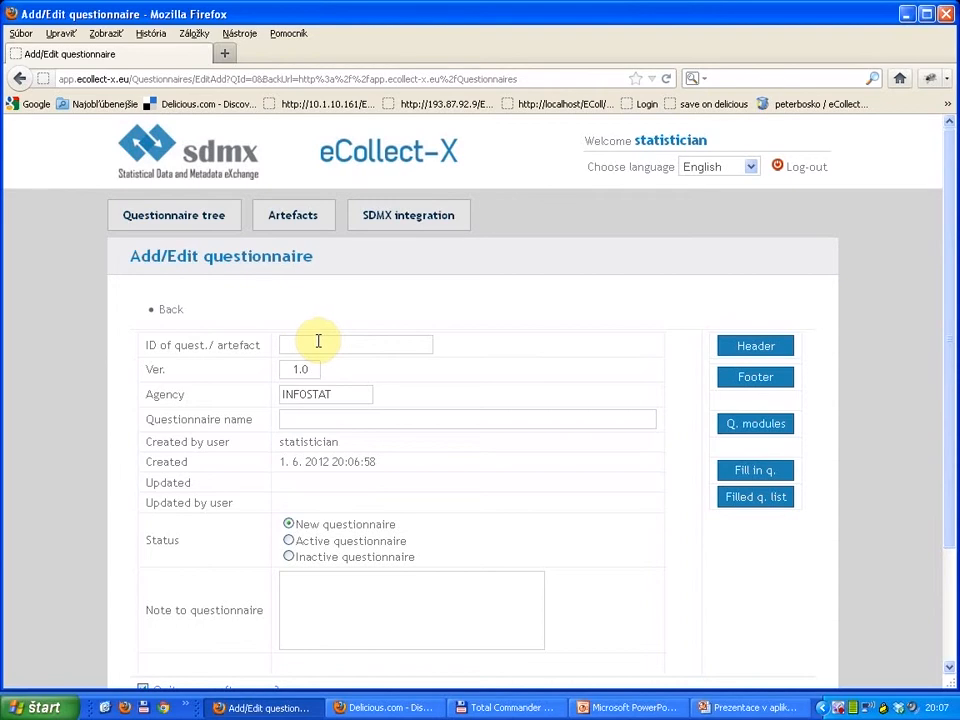
{"action": "left_click", "coordinate": [318, 341]}
{"action": "type", "text": "H"}
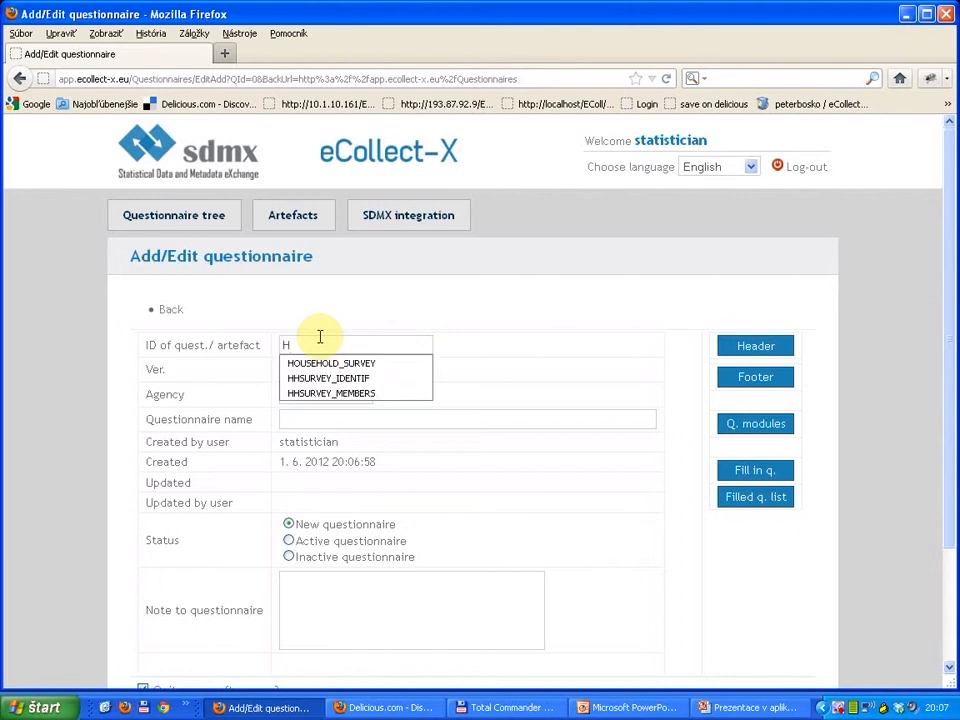
{"action": "key", "text": "Down"}
{"action": "key", "text": "Return"}
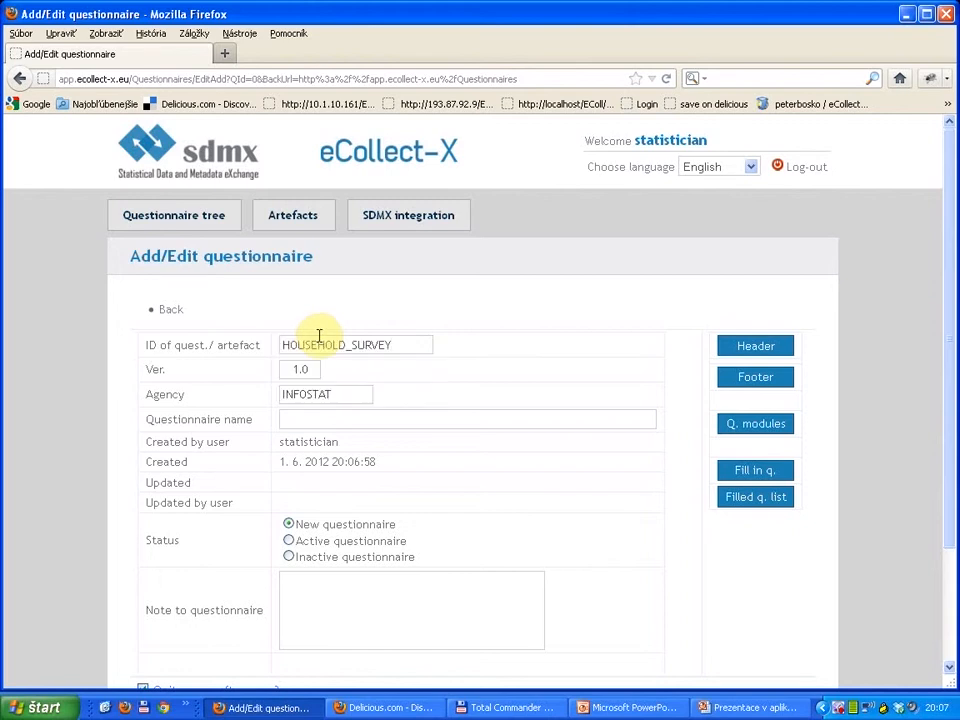
{"action": "left_click", "coordinate": [326, 418]}
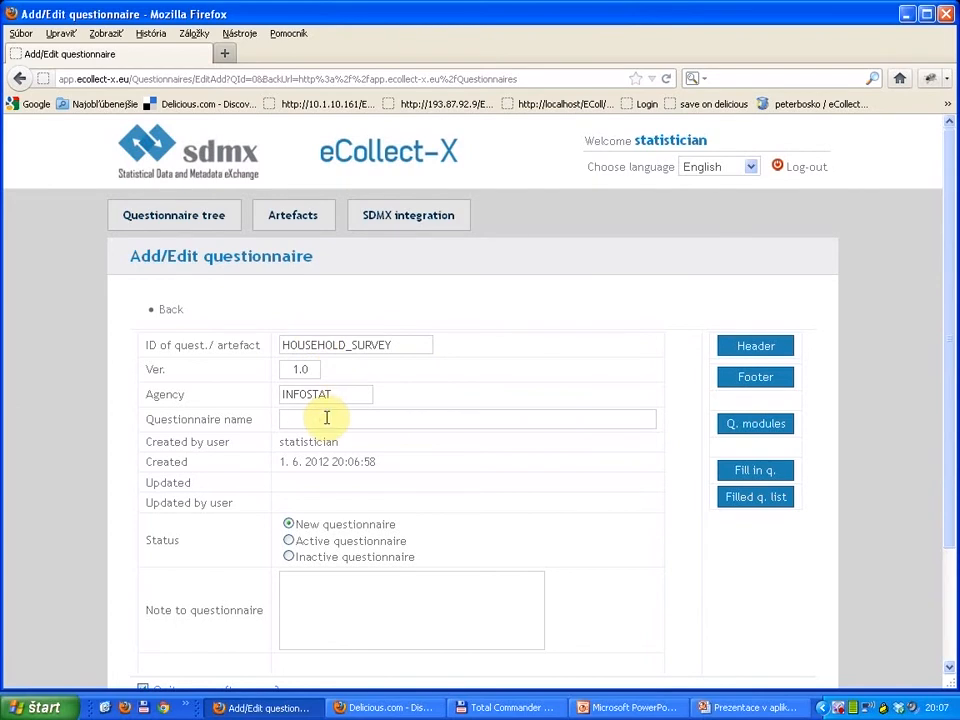
{"action": "type", "text": "Si"}
{"action": "key", "text": "Down"}
{"action": "key", "text": "Return"}
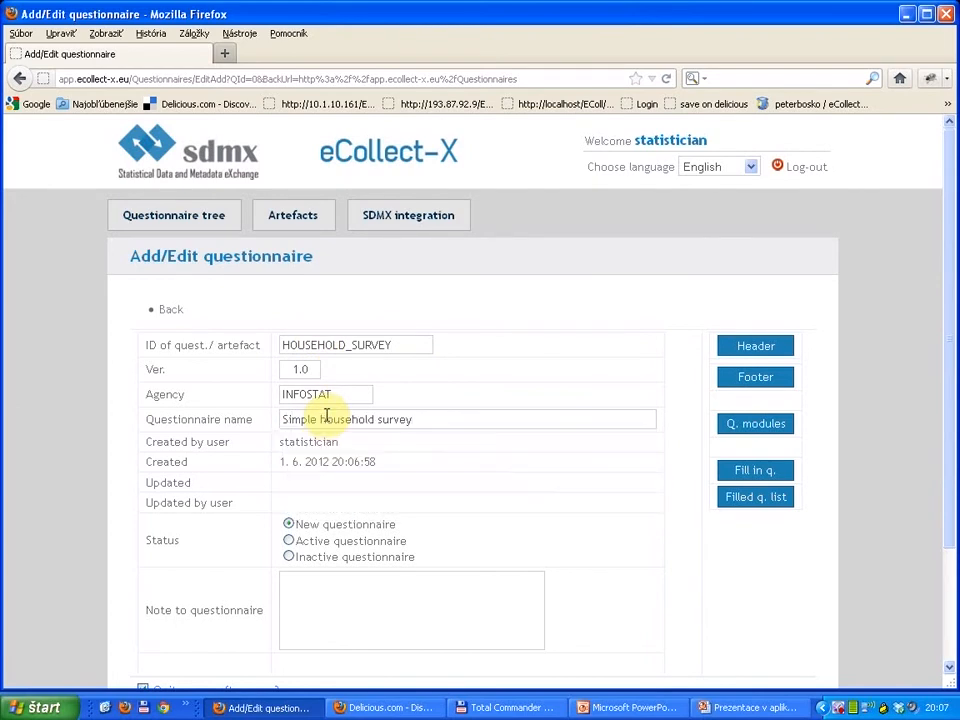
Step: Turn off quitting the screen after save and save the questionnaire
{"action": "scroll", "coordinate": [311, 536], "scroll_direction": "down", "scroll_amount": 3}
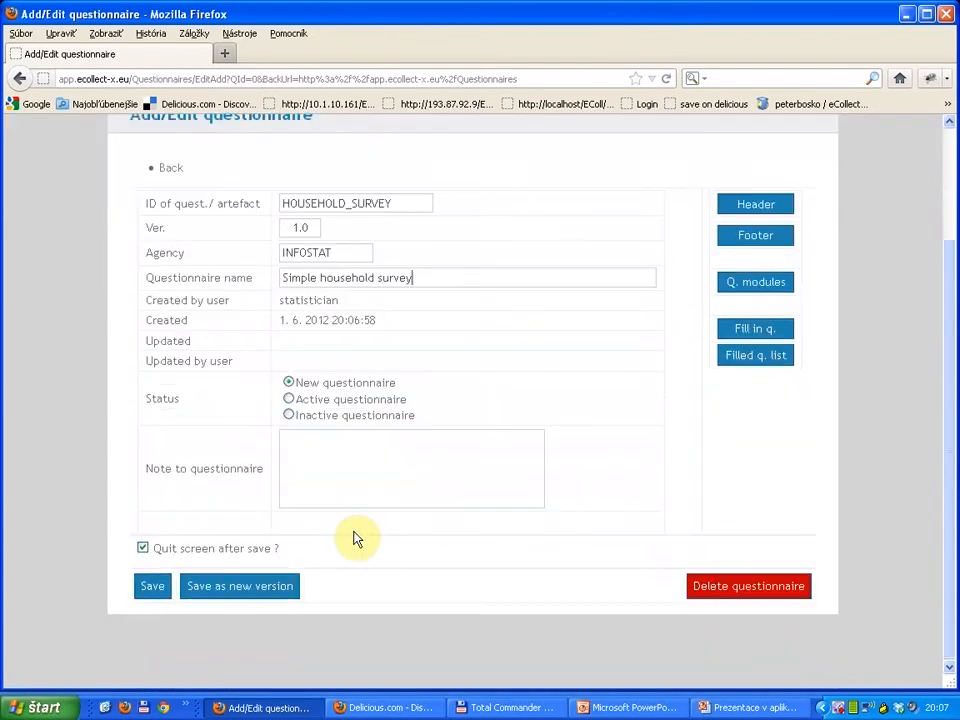
{"action": "left_click", "coordinate": [143, 547]}
{"action": "left_click", "coordinate": [147, 589]}
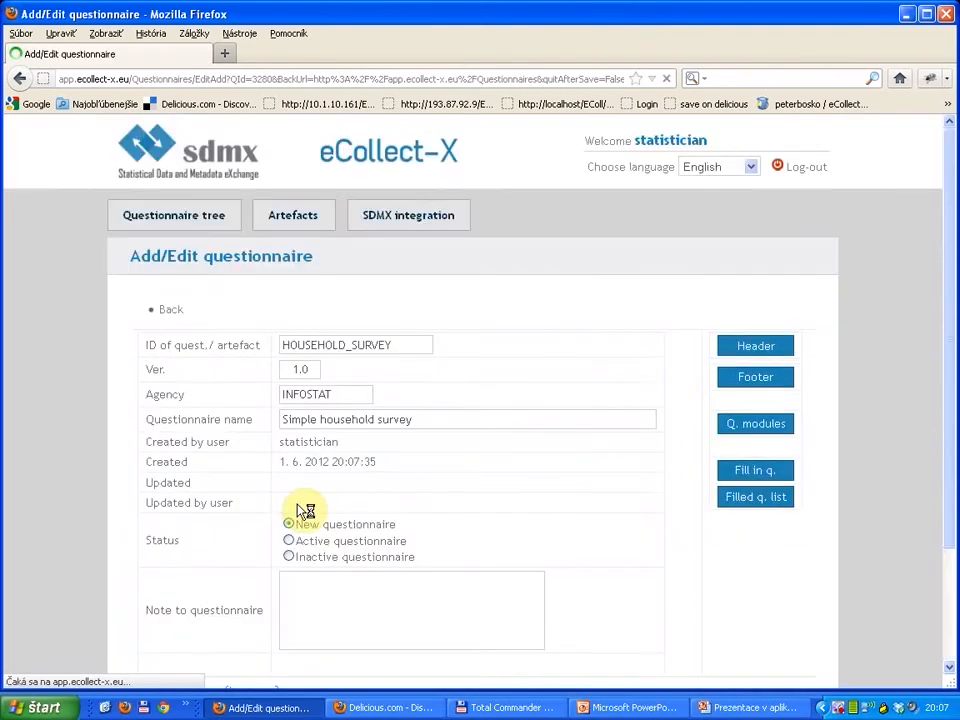
Step: Open the questionnaire's header template, discarding unsaved changes, and enter the text "Simple household survey"
{"action": "left_click", "coordinate": [756, 347]}
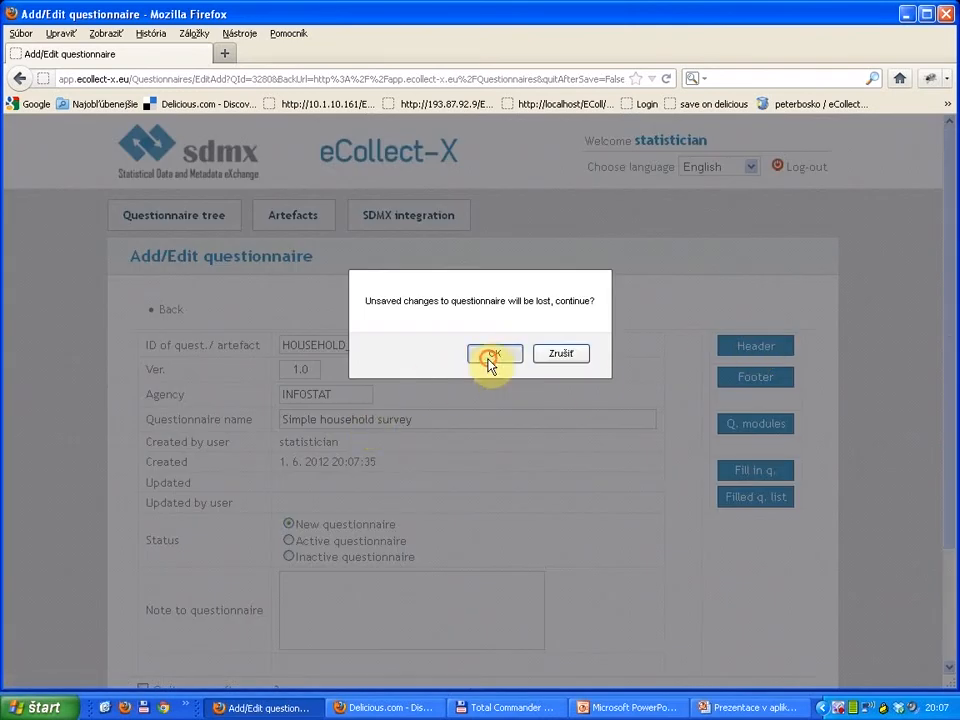
{"action": "left_click", "coordinate": [492, 355]}
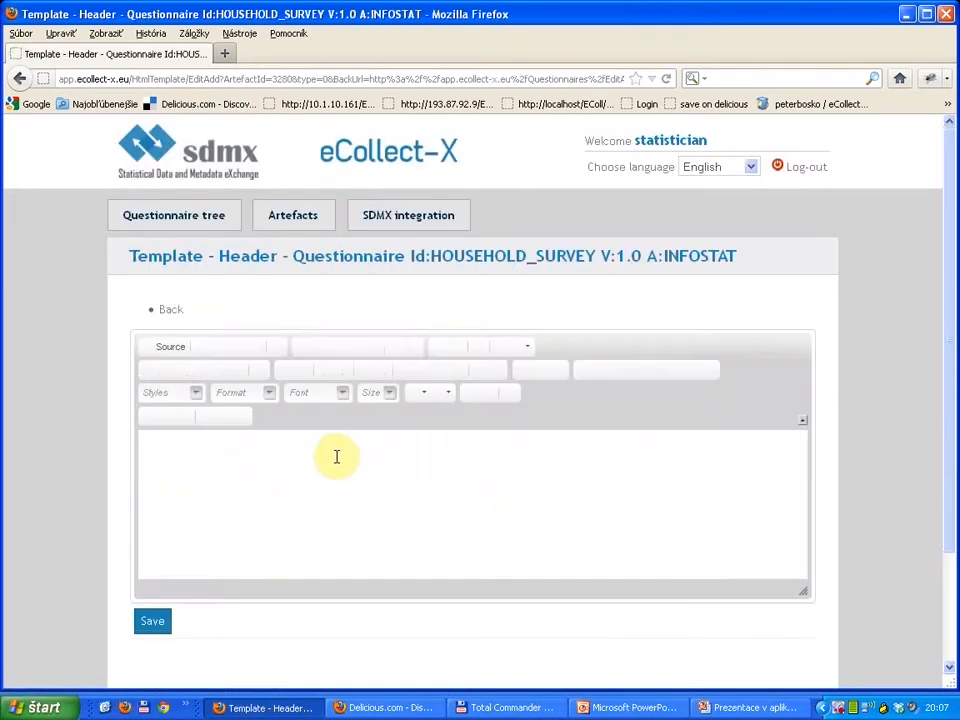
{"action": "left_click", "coordinate": [306, 450]}
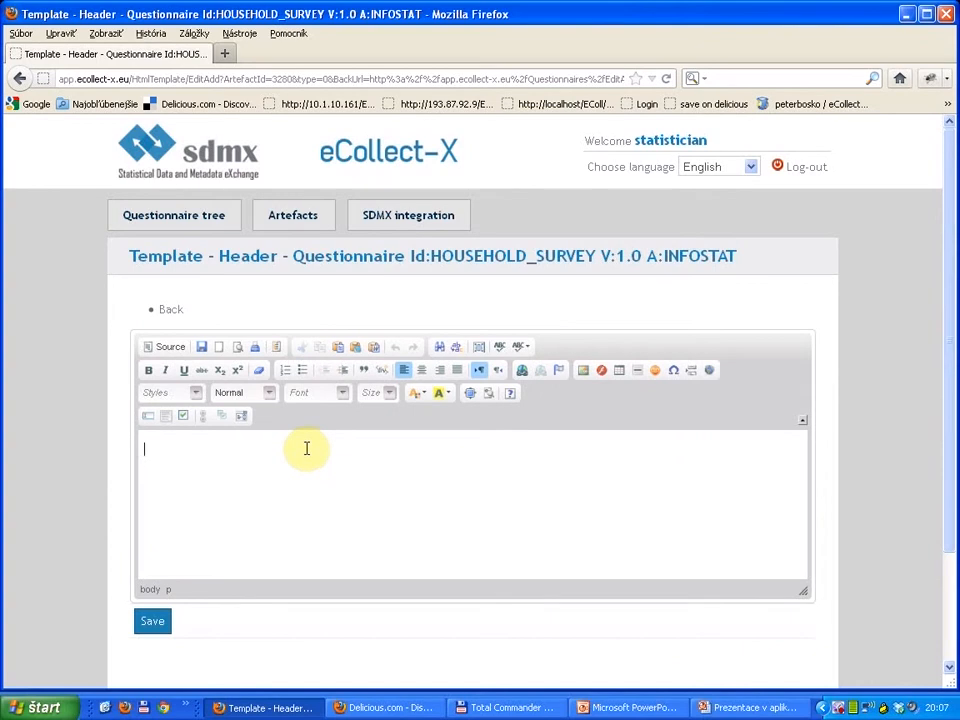
{"action": "type", "text": "Simple household"}
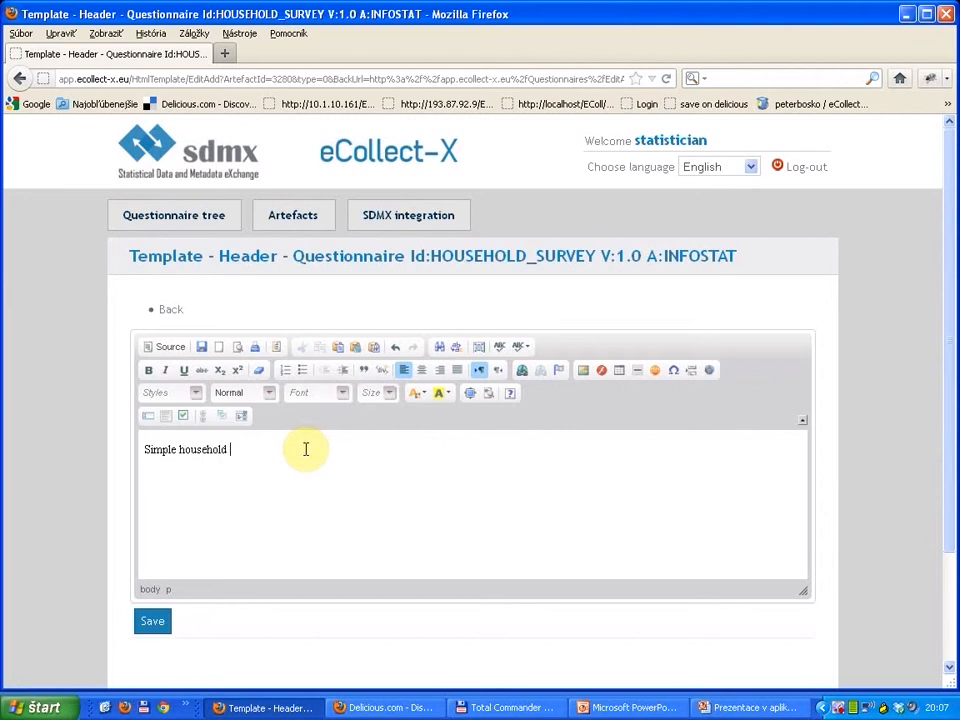
{"action": "type", "text": " survey"}
Step: Make the whole header text bold, italic and underlined, and centre it
{"action": "key", "text": "ctrl+a"}
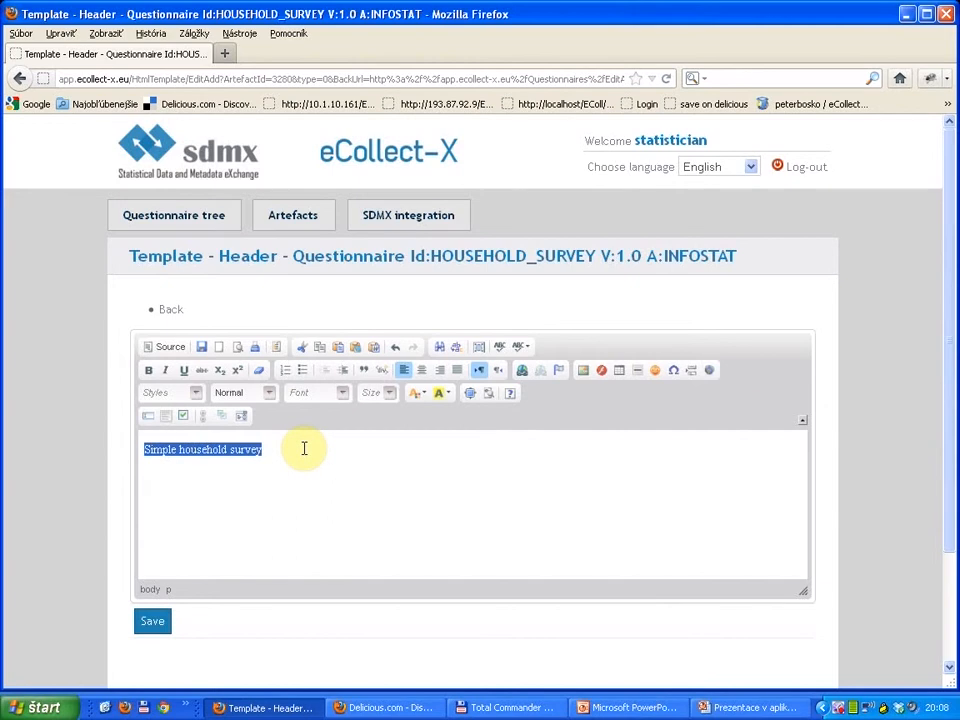
{"action": "left_click", "coordinate": [153, 373]}
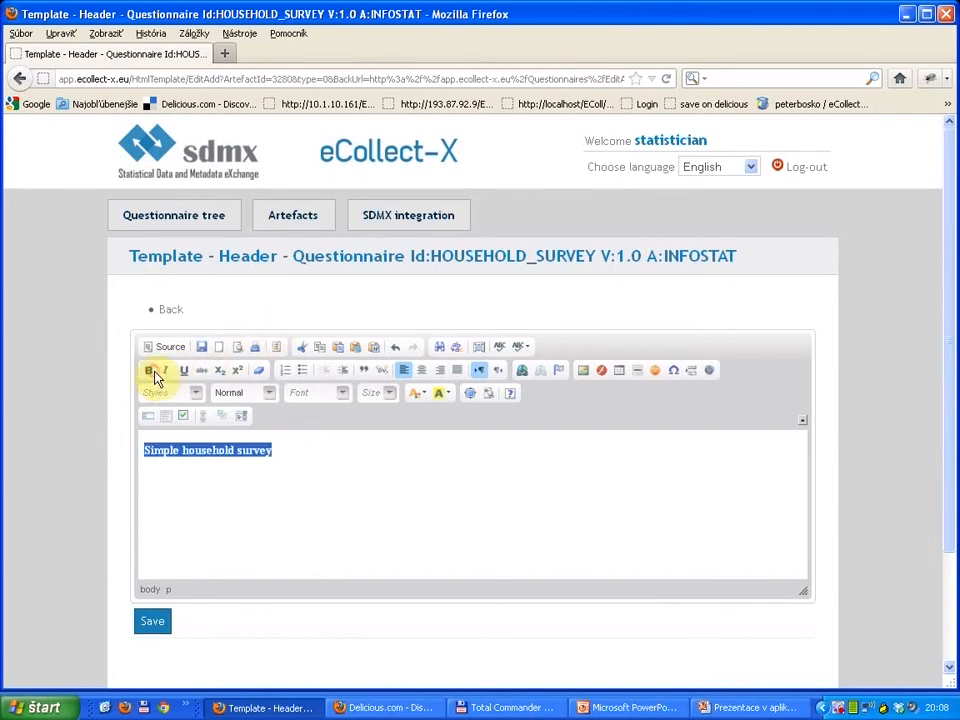
{"action": "left_click", "coordinate": [166, 370]}
{"action": "left_click", "coordinate": [184, 370]}
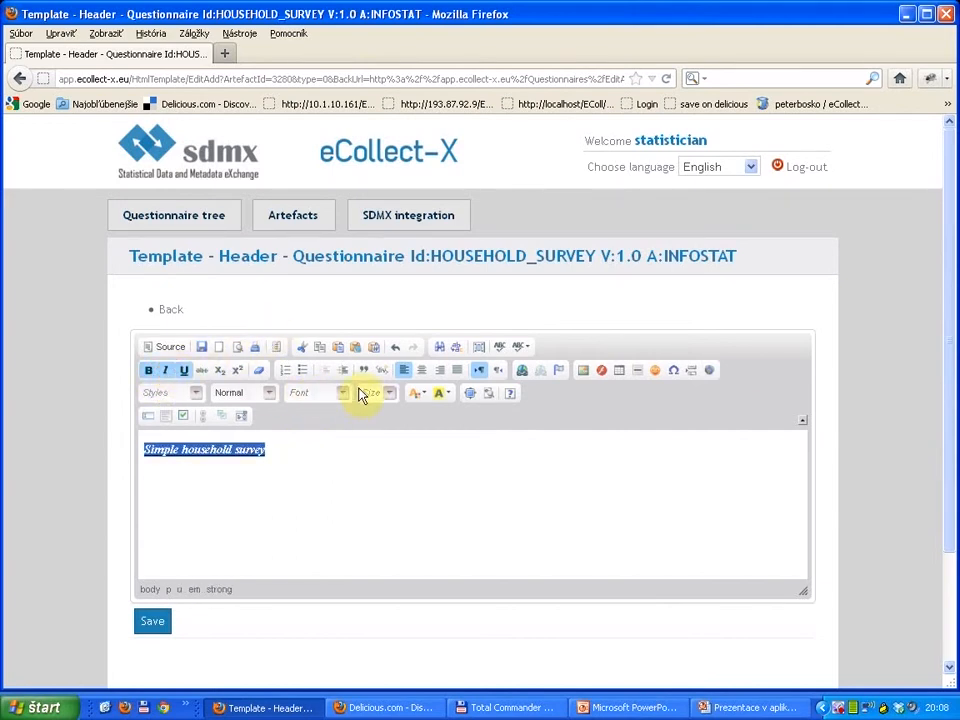
{"action": "left_click", "coordinate": [421, 371]}
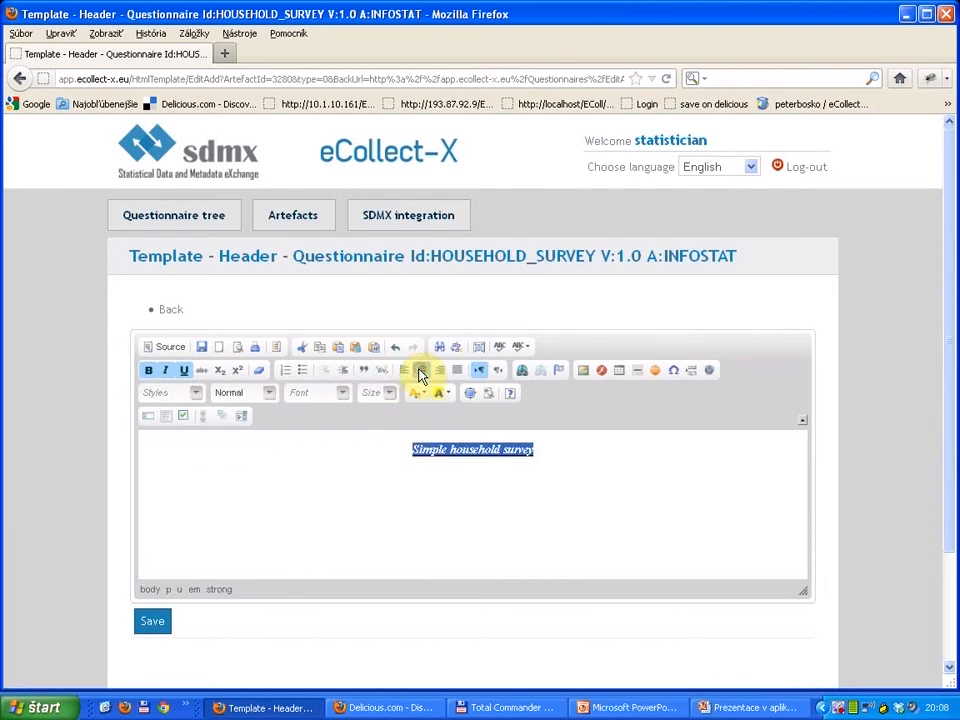
Step: Change the header text colour to blue
{"action": "left_click", "coordinate": [424, 392]}
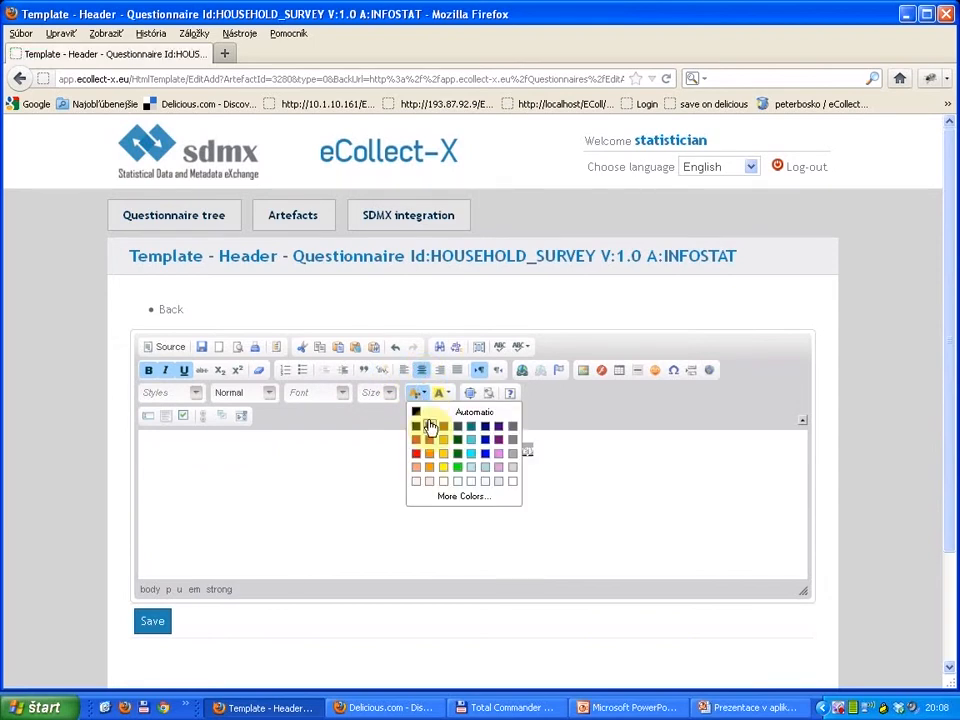
{"action": "left_click", "coordinate": [485, 453]}
{"action": "left_click", "coordinate": [473, 478]}
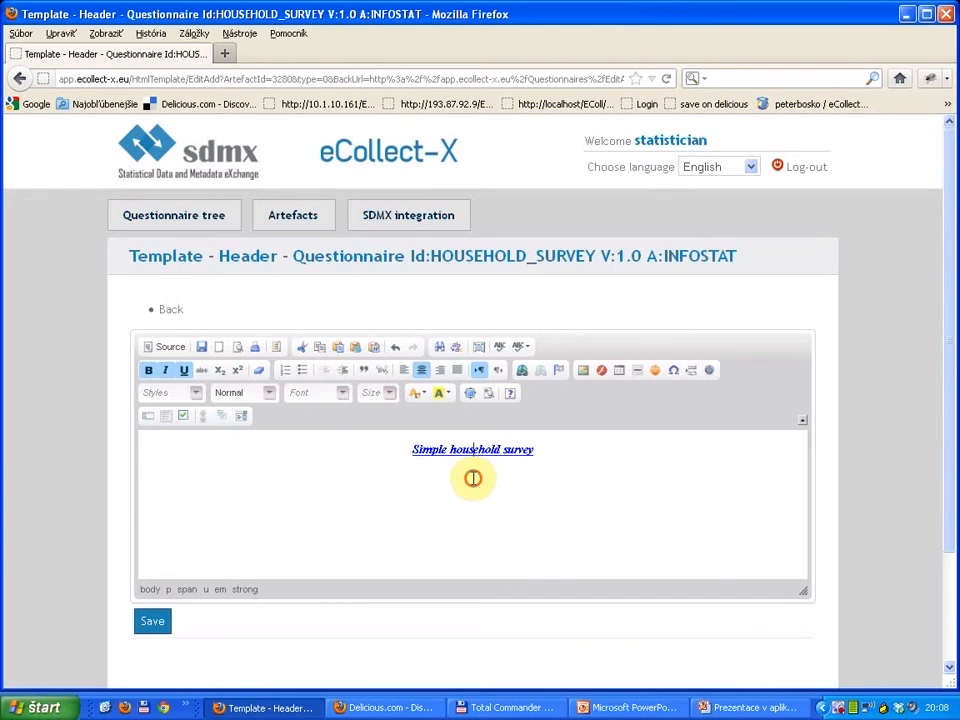
Step: Set the font size of the entire header text to 20 and save the header template
{"action": "left_click_drag", "start_coordinate": [538, 450], "coordinate": [379, 428]}
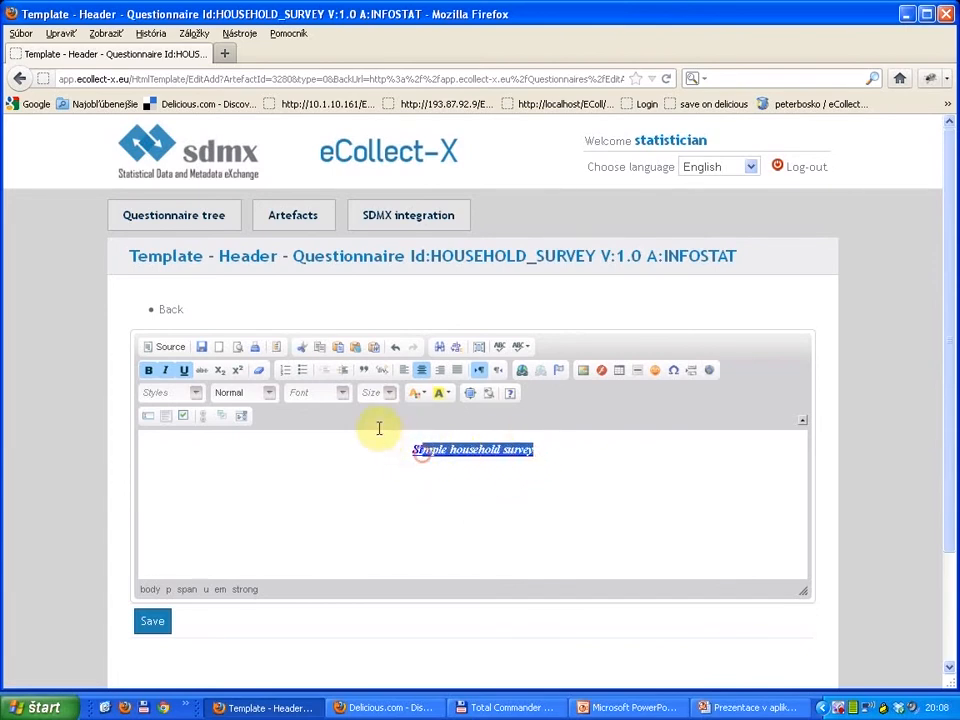
{"action": "left_click_drag", "start_coordinate": [559, 448], "coordinate": [471, 453]}
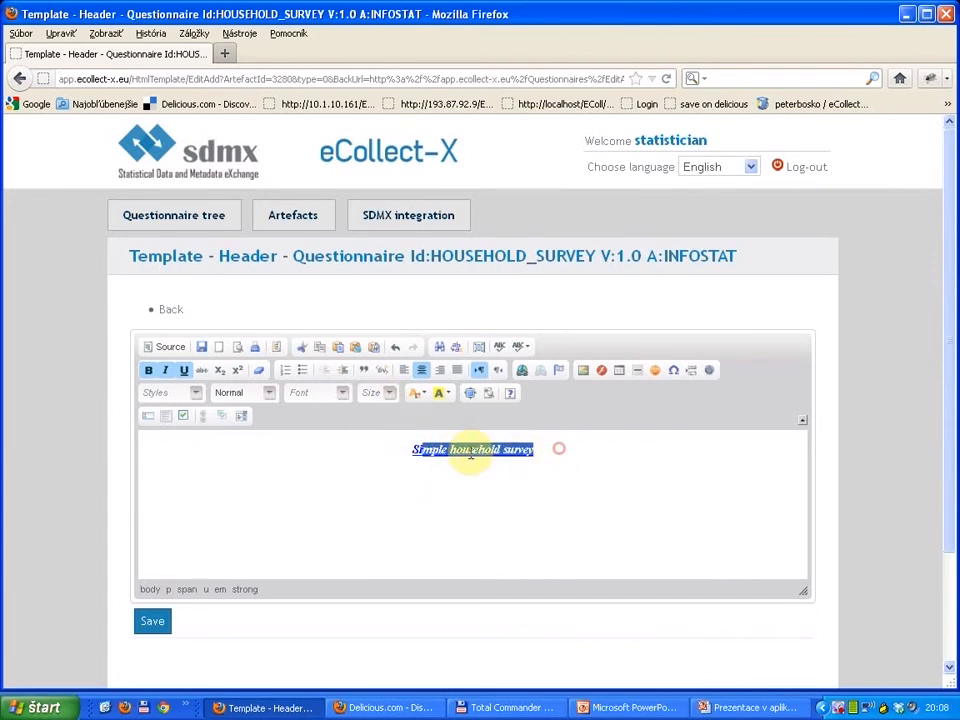
{"action": "left_click_drag", "start_coordinate": [555, 448], "coordinate": [408, 464]}
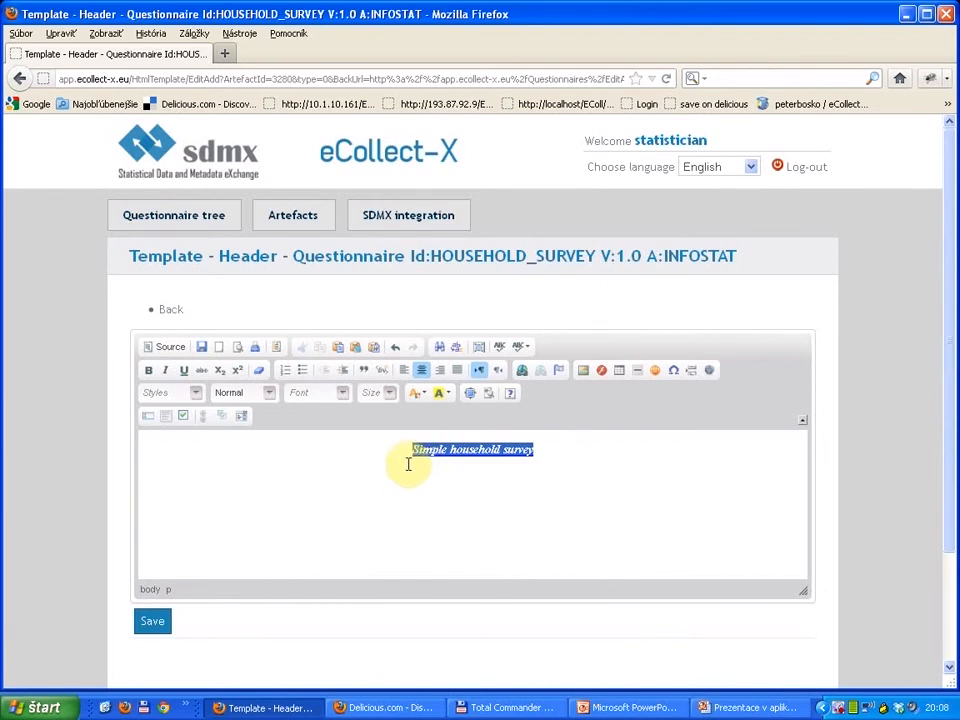
{"action": "left_click", "coordinate": [388, 392]}
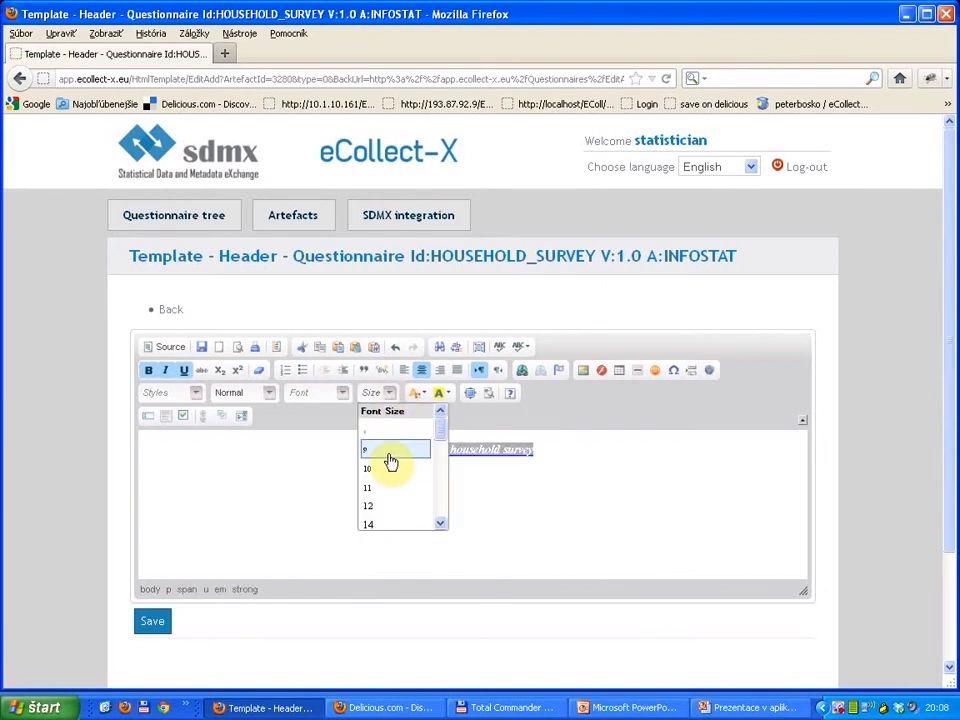
{"action": "left_click_drag", "start_coordinate": [434, 433], "coordinate": [434, 448]}
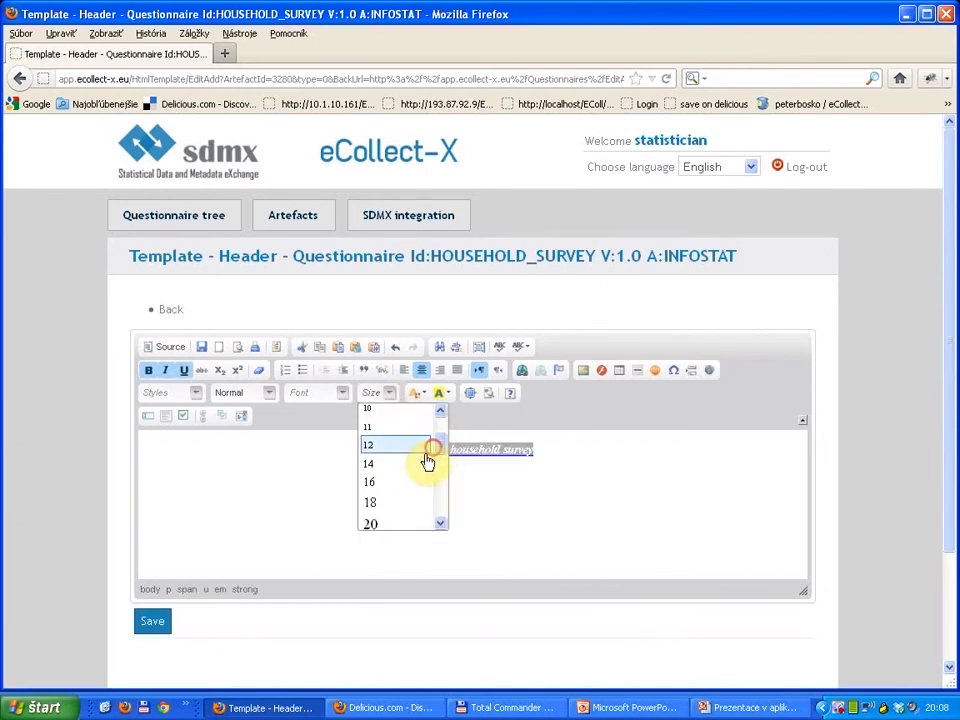
{"action": "left_click", "coordinate": [403, 521]}
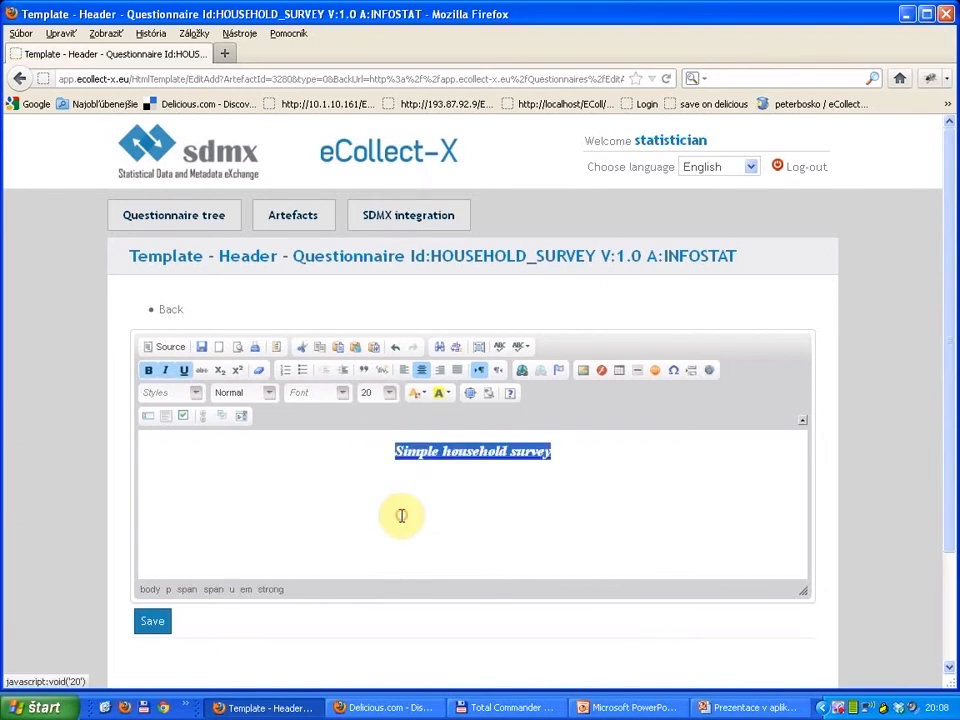
{"action": "left_click", "coordinate": [204, 350]}
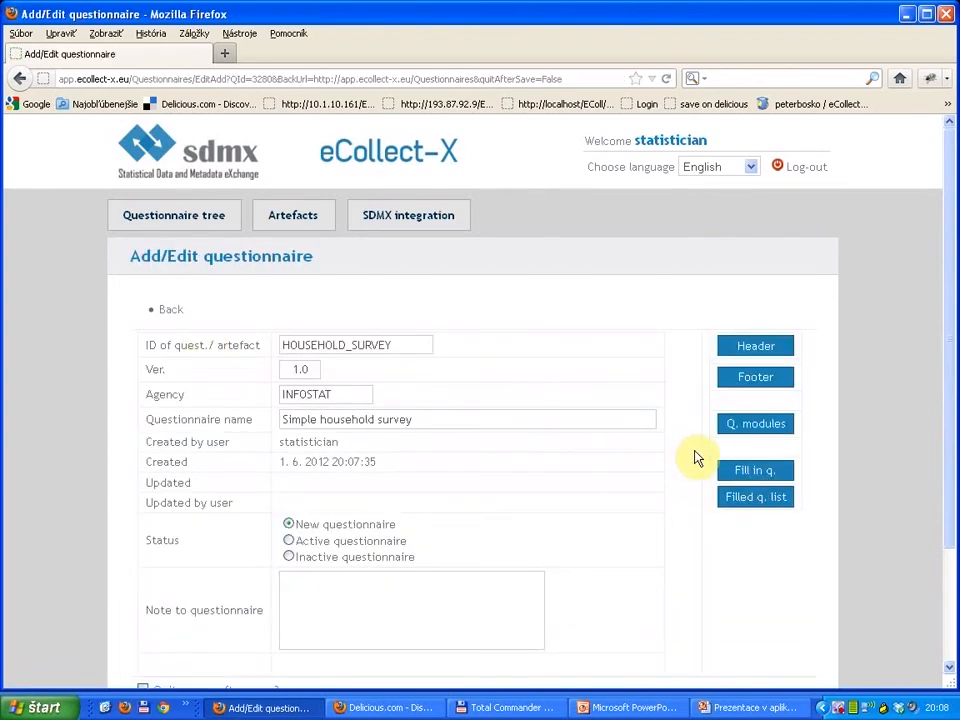
Step: Open the fill-in form of the household survey questionnaire, accepting the loss of unsaved changes
{"action": "left_click", "coordinate": [757, 473]}
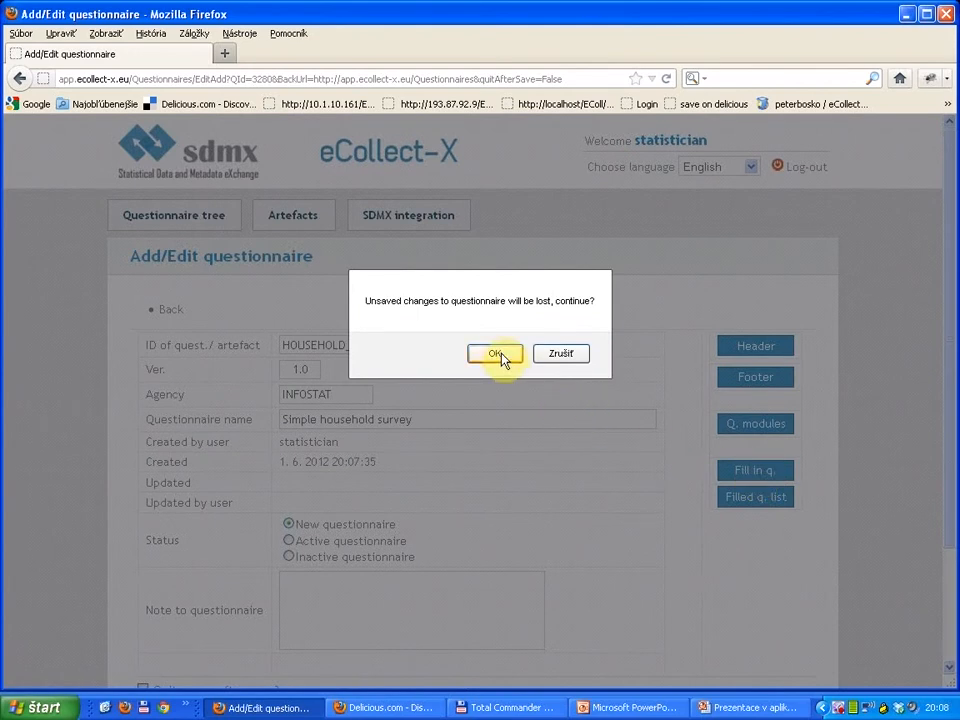
{"action": "left_click", "coordinate": [495, 354]}
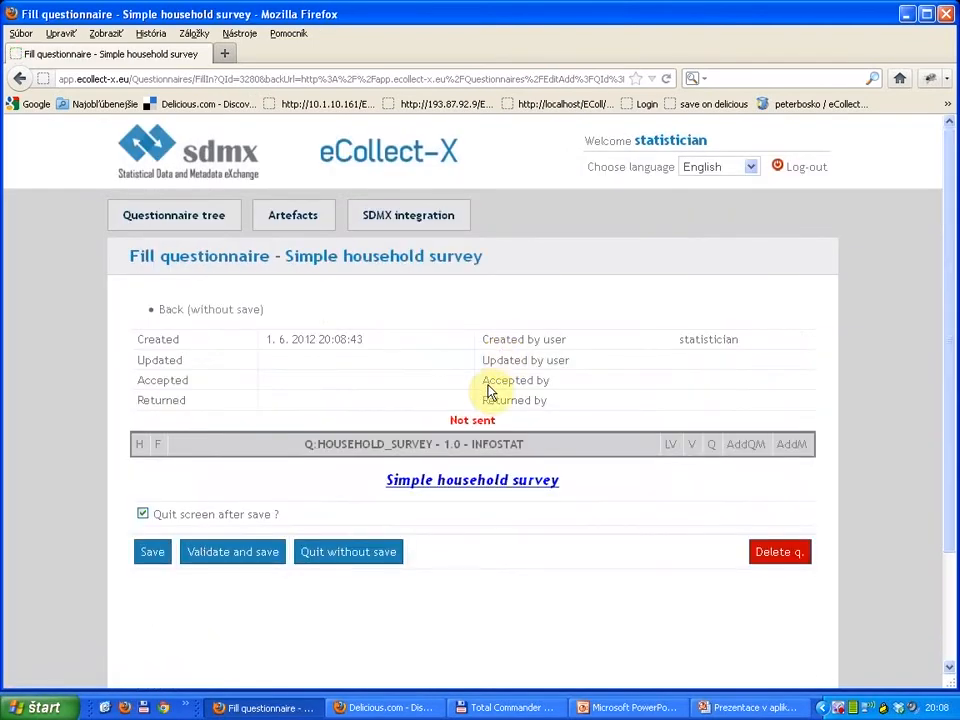
{"action": "scroll", "coordinate": [485, 400], "scroll_direction": "down", "scroll_amount": 3}
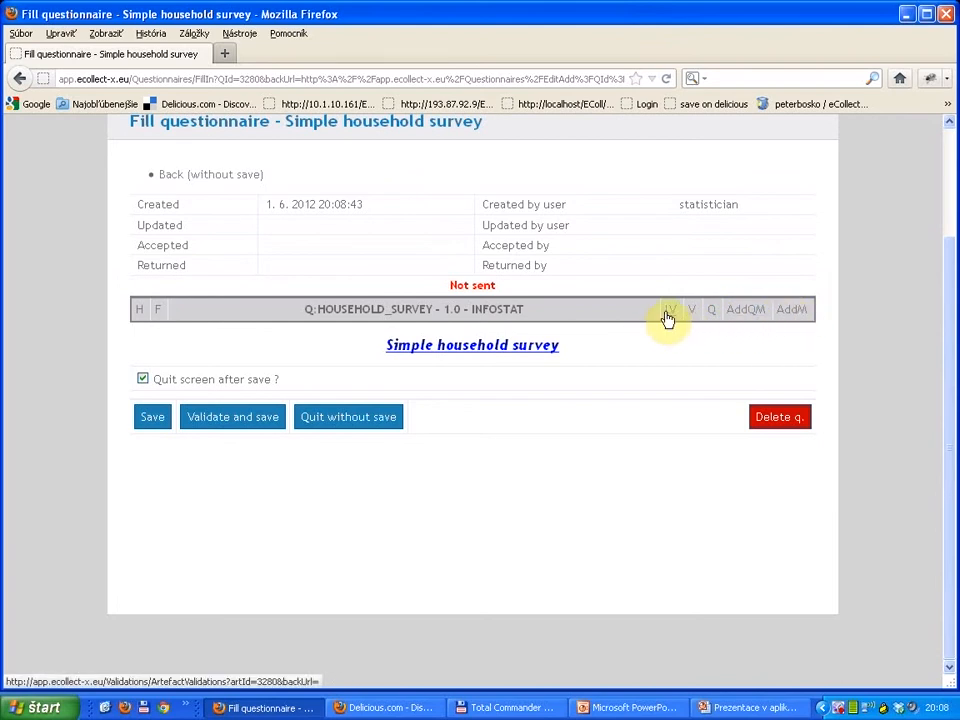
Step: Start a new system module from the questionnaire's fill-in form and set its ID to HHSURVEY_IDENTIF
{"action": "left_click", "coordinate": [790, 310]}
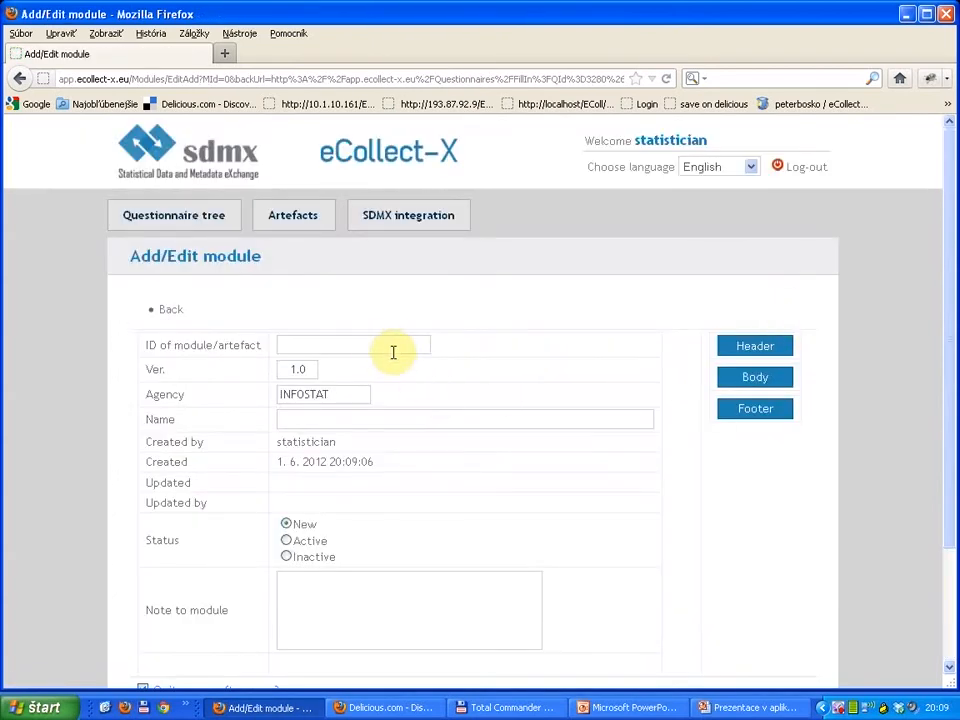
{"action": "left_click", "coordinate": [377, 345]}
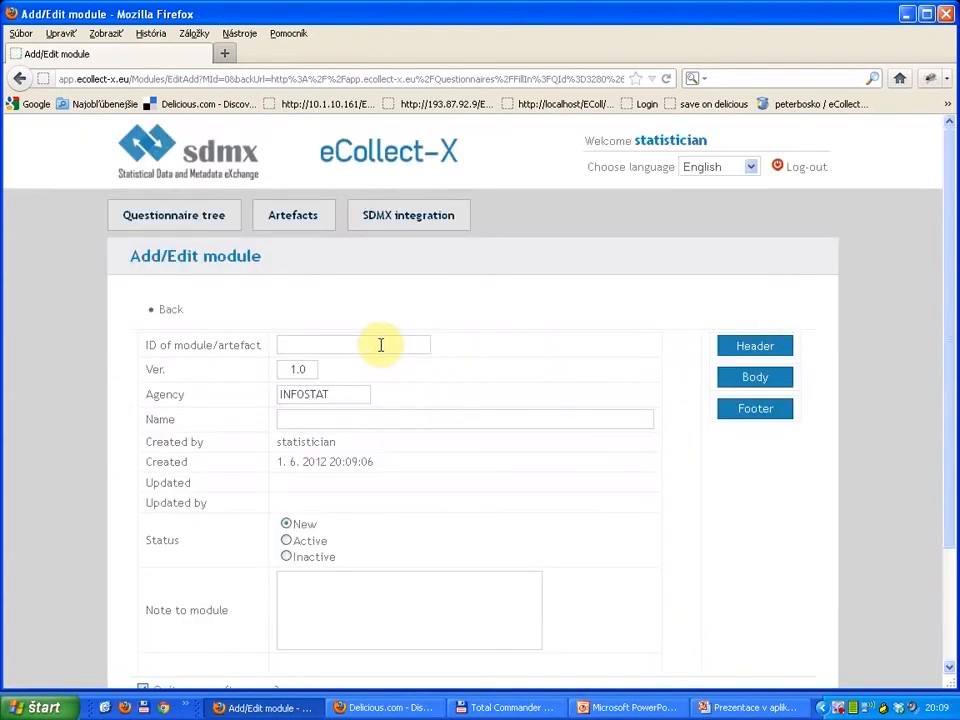
{"action": "type", "text": "H"}
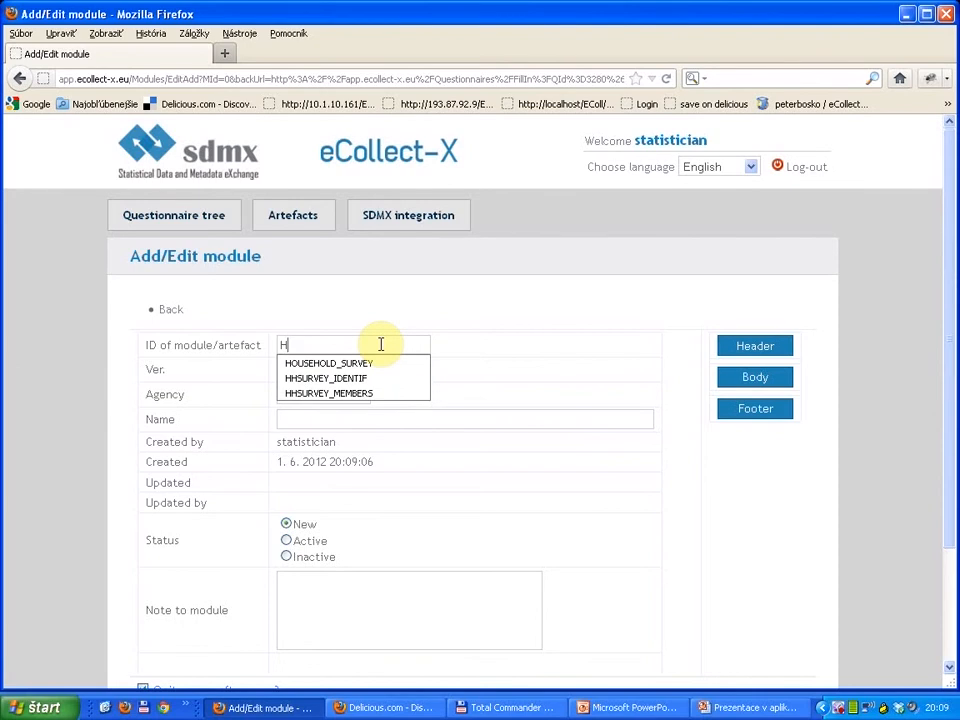
{"action": "key", "text": "Down"}
{"action": "key", "text": "Down"}
{"action": "key", "text": "Return"}
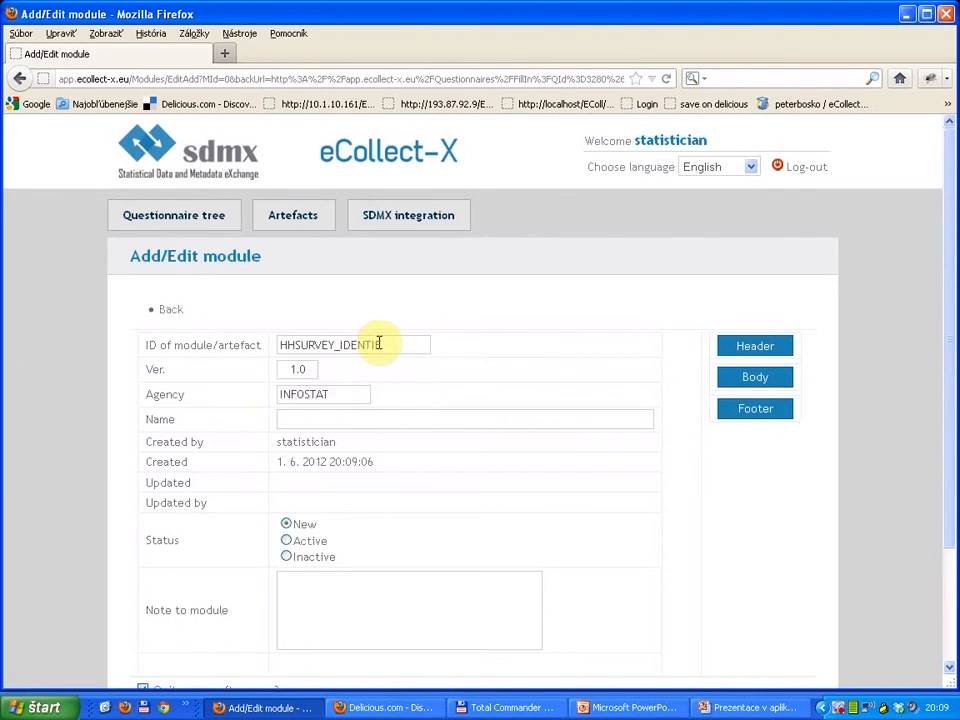
Step: Name the new module "Identification module of household survey"
{"action": "left_click", "coordinate": [320, 419]}
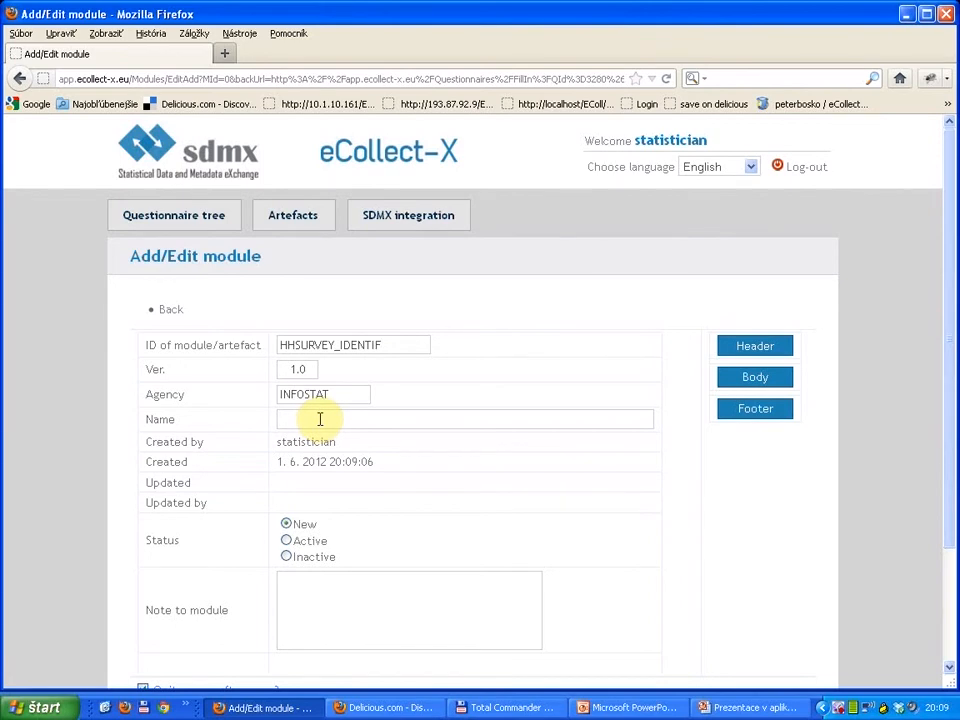
{"action": "type", "text": "S"}
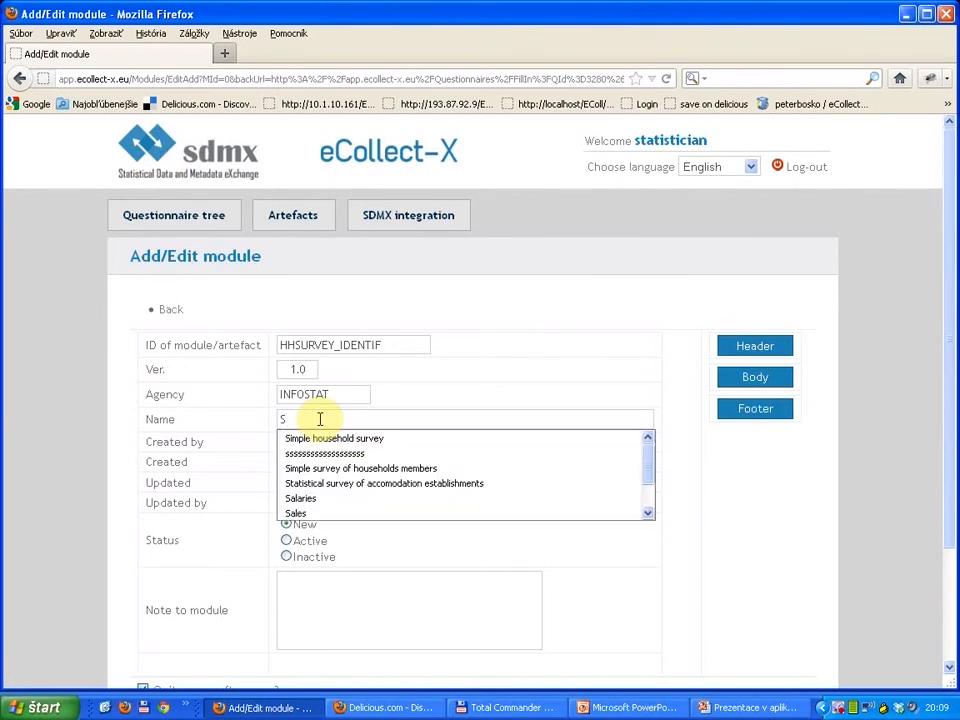
{"action": "key", "text": "Down"}
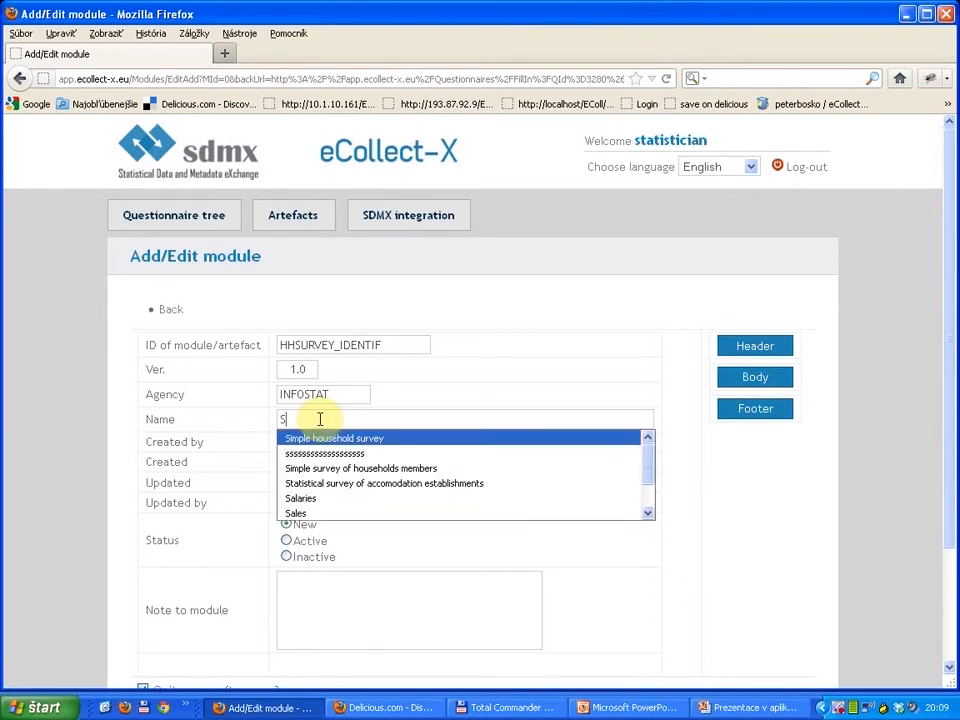
{"action": "key", "text": "BackSpace"}
{"action": "type", "text": "Id"}
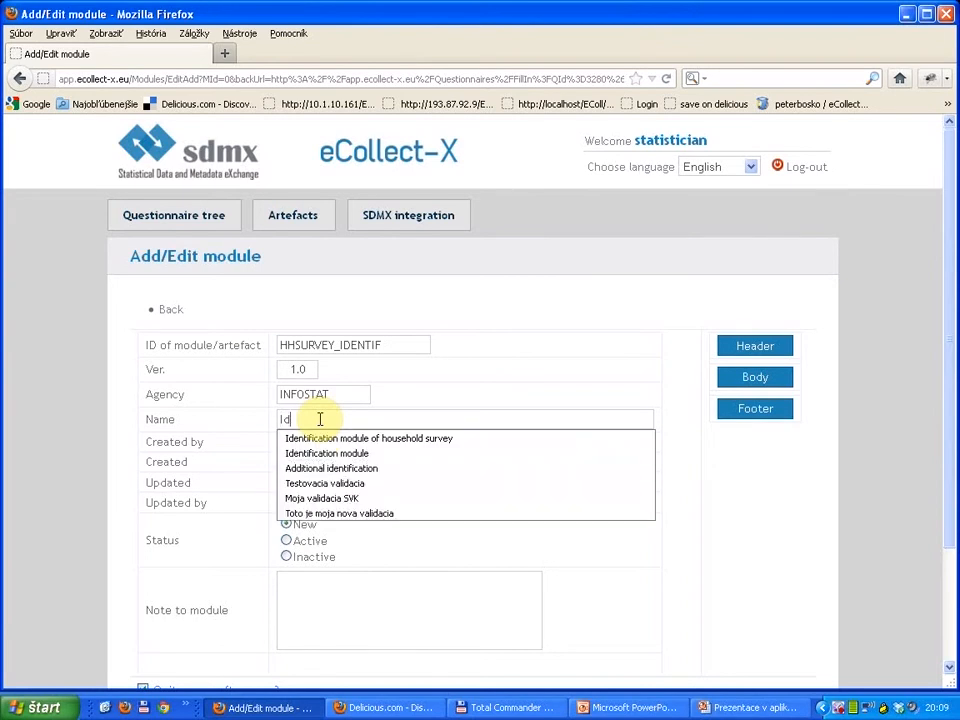
{"action": "key", "text": "Down"}
{"action": "key", "text": "Return"}
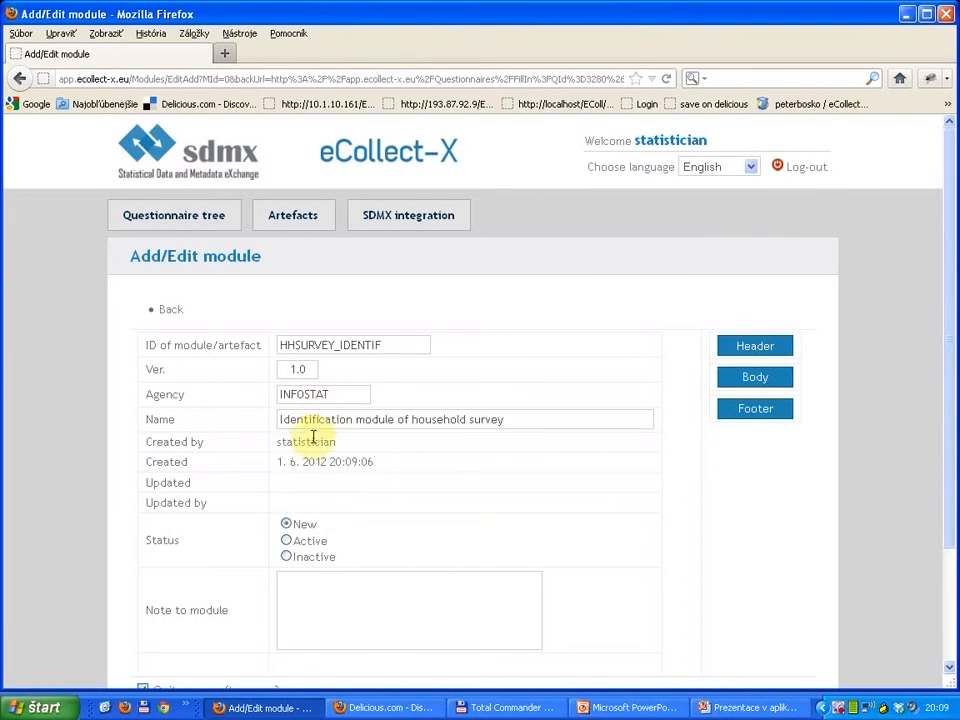
Step: Save the identification module with quitting the screen after save turned off
{"action": "scroll", "coordinate": [296, 494], "scroll_direction": "down", "scroll_amount": 3}
{"action": "scroll", "coordinate": [568, 384], "scroll_direction": "up", "scroll_amount": 2}
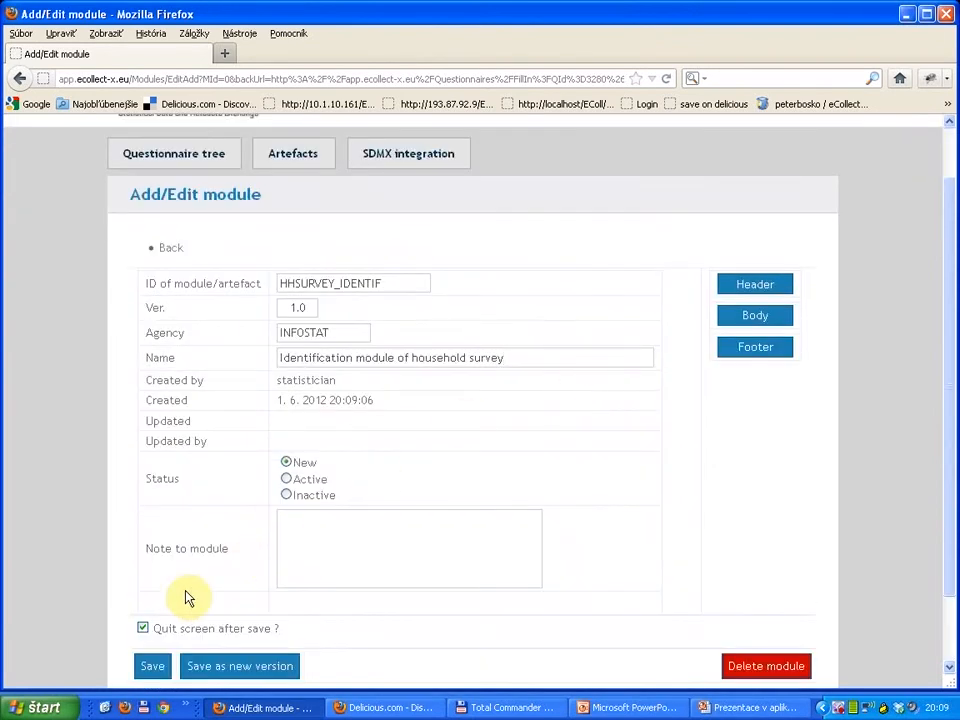
{"action": "left_click", "coordinate": [143, 629]}
{"action": "left_click", "coordinate": [150, 665]}
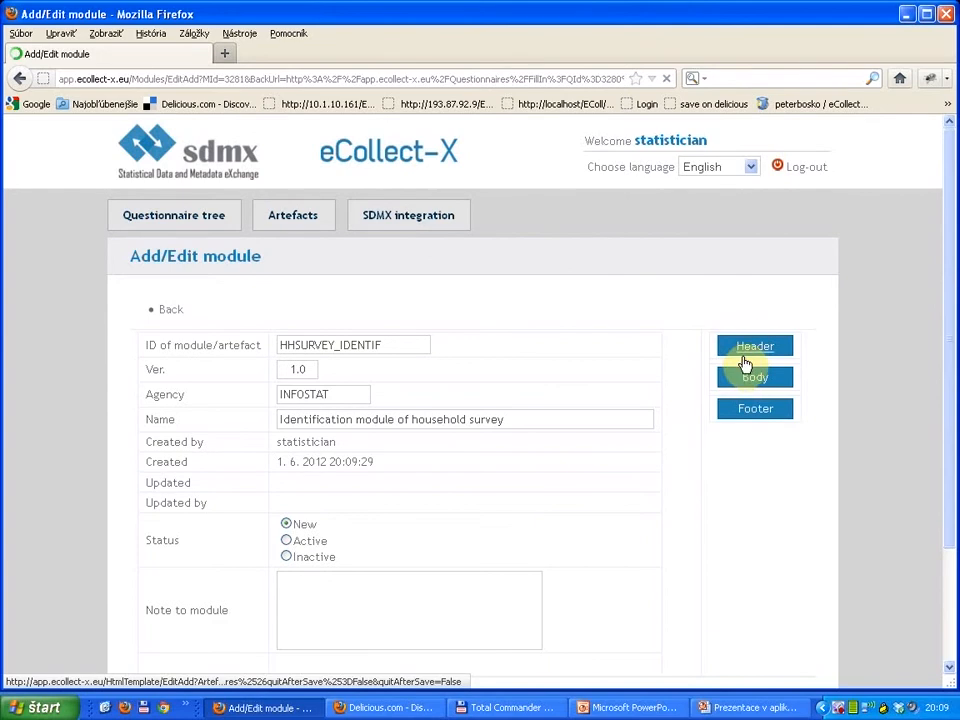
Step: Open the module's body template, accepting the loss of unsaved changes, and enter the label "Your identification :"
{"action": "left_click", "coordinate": [750, 380]}
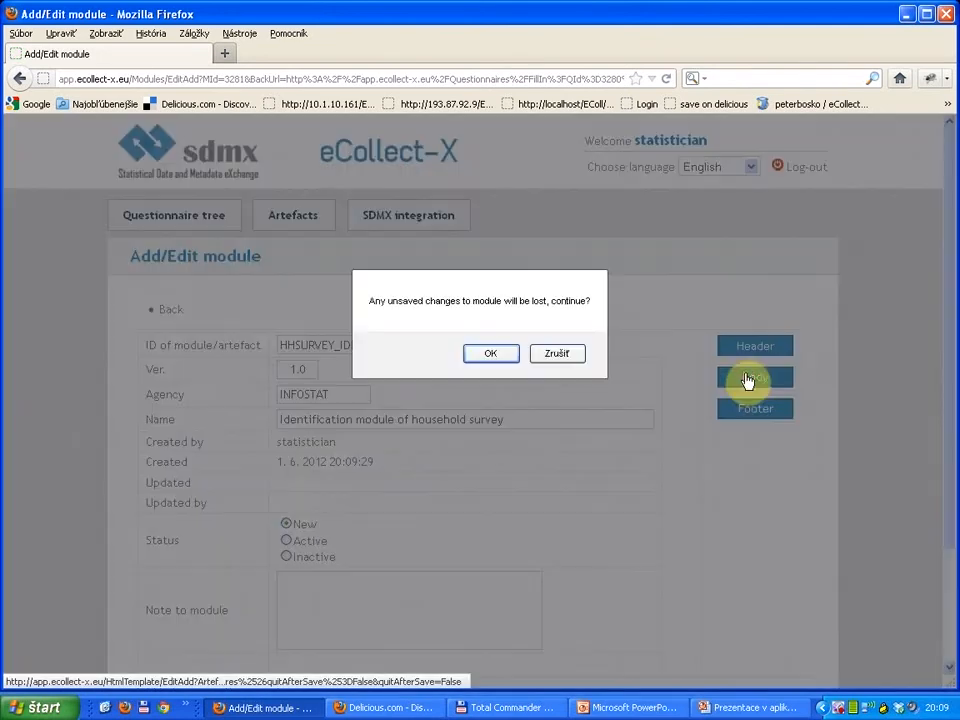
{"action": "left_click", "coordinate": [478, 355]}
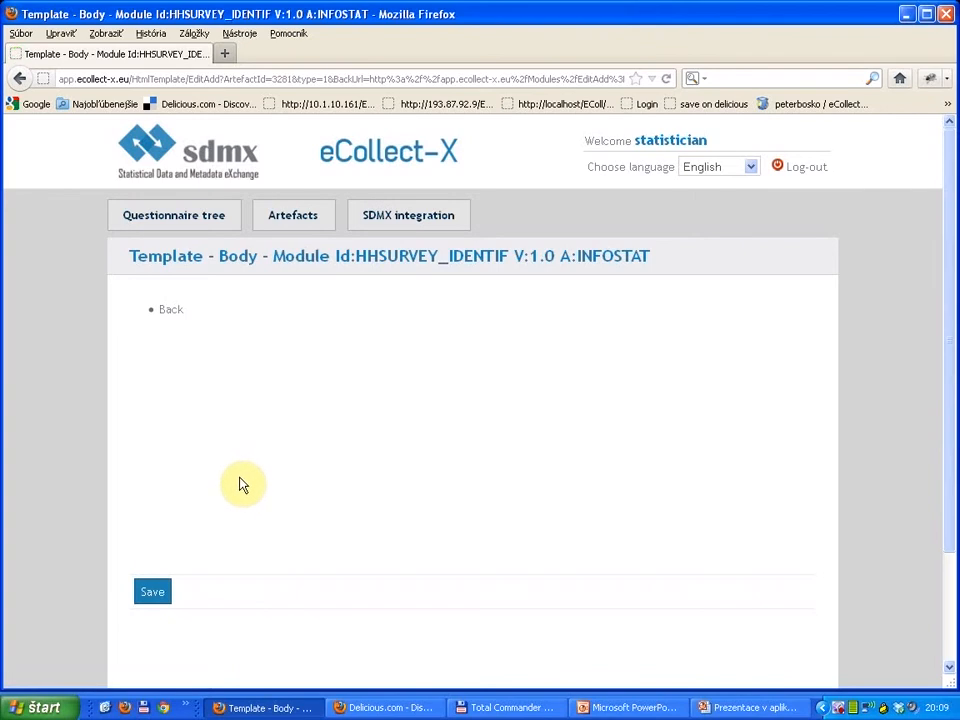
{"action": "left_click", "coordinate": [225, 457]}
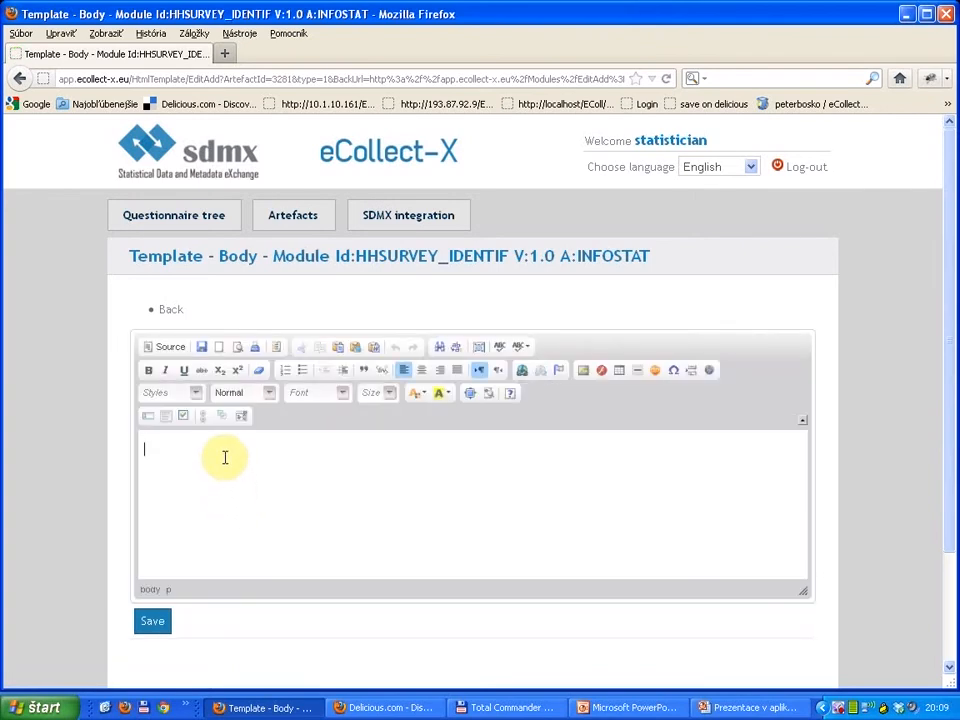
{"action": "type", "text": "Your identification :"}
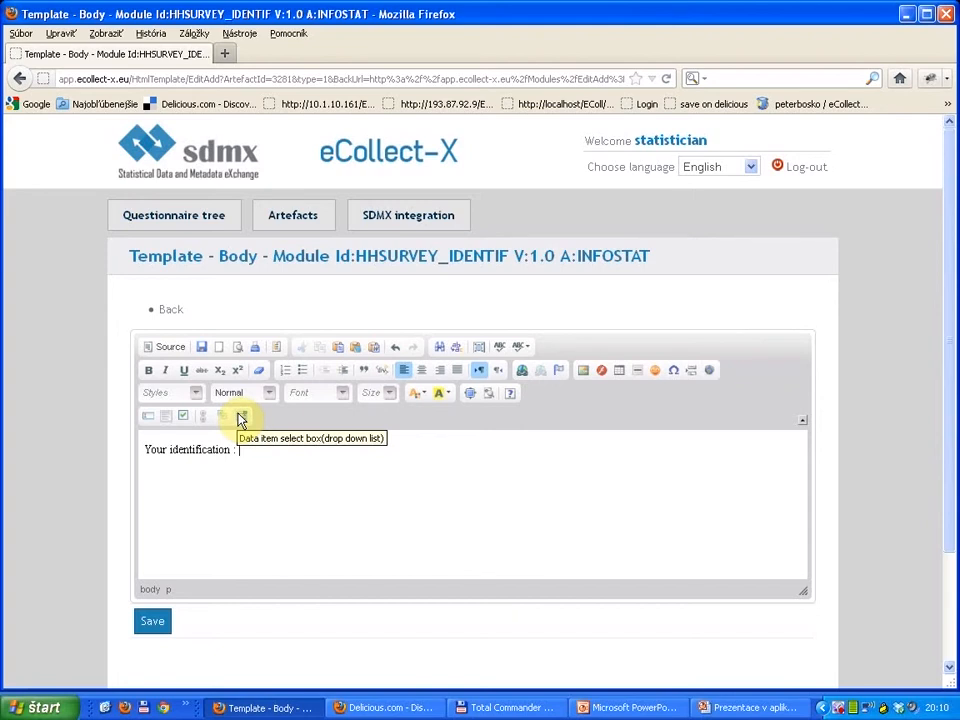
Step: Insert a data item text box after the label with ID code REGNR, set as Mandatory and with user variable Reg. NR
{"action": "left_click", "coordinate": [149, 425]}
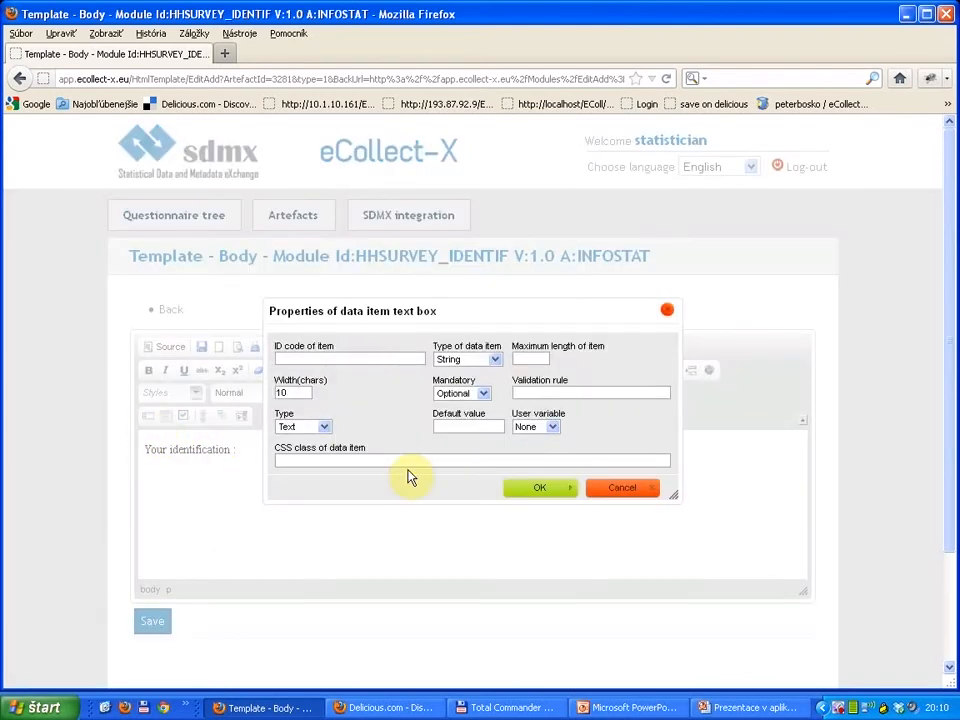
{"action": "type", "text": "REGNR"}
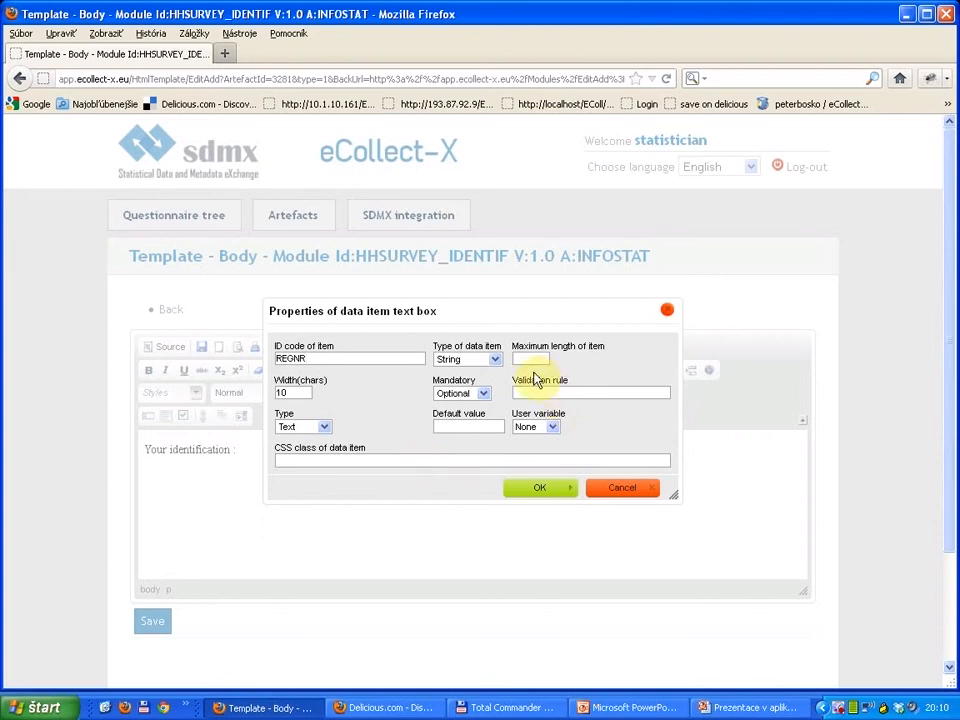
{"action": "left_click", "coordinate": [484, 395]}
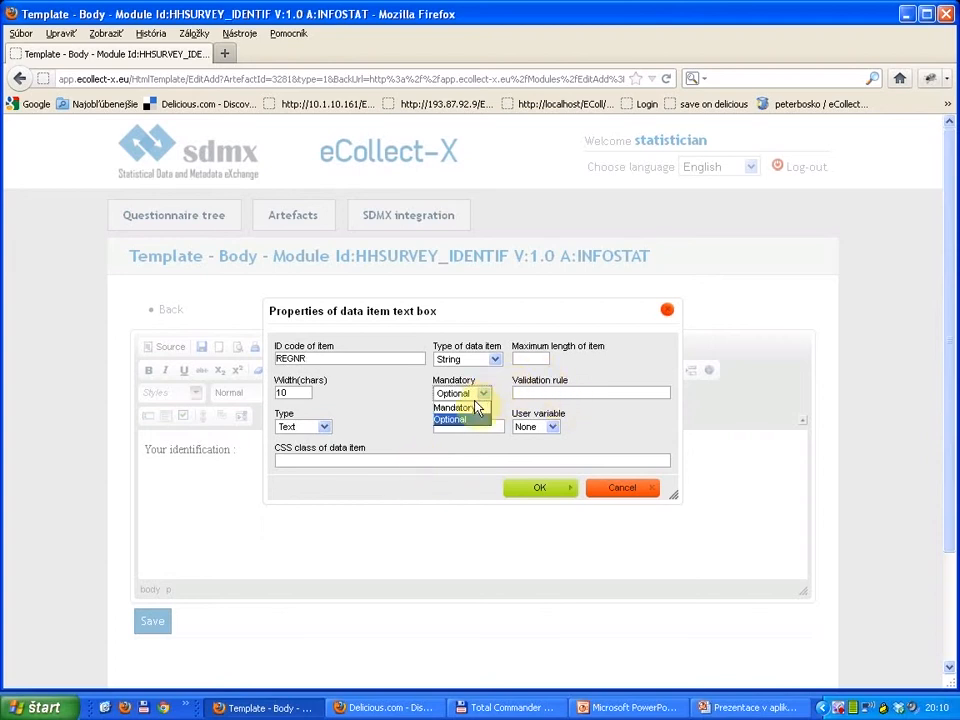
{"action": "left_click", "coordinate": [474, 408]}
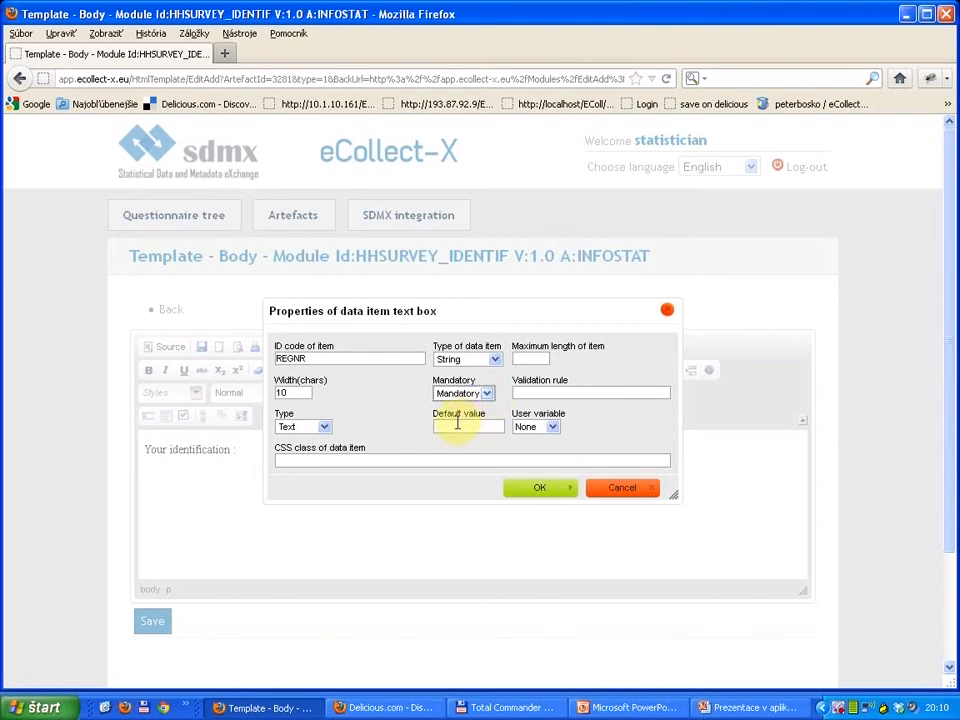
{"action": "left_click", "coordinate": [453, 426]}
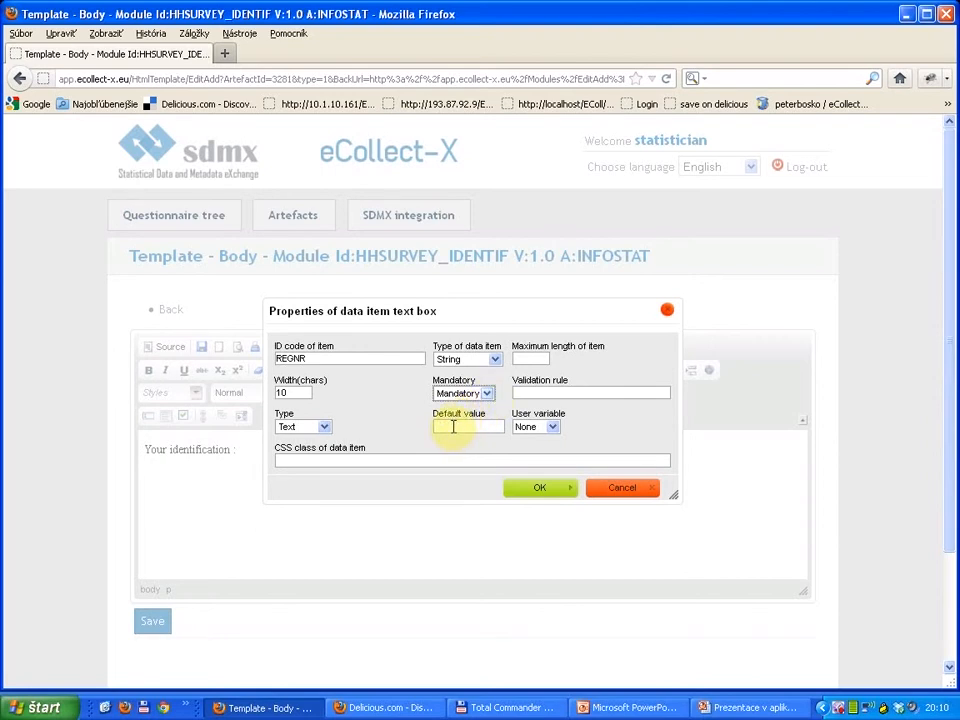
{"action": "left_click", "coordinate": [527, 426]}
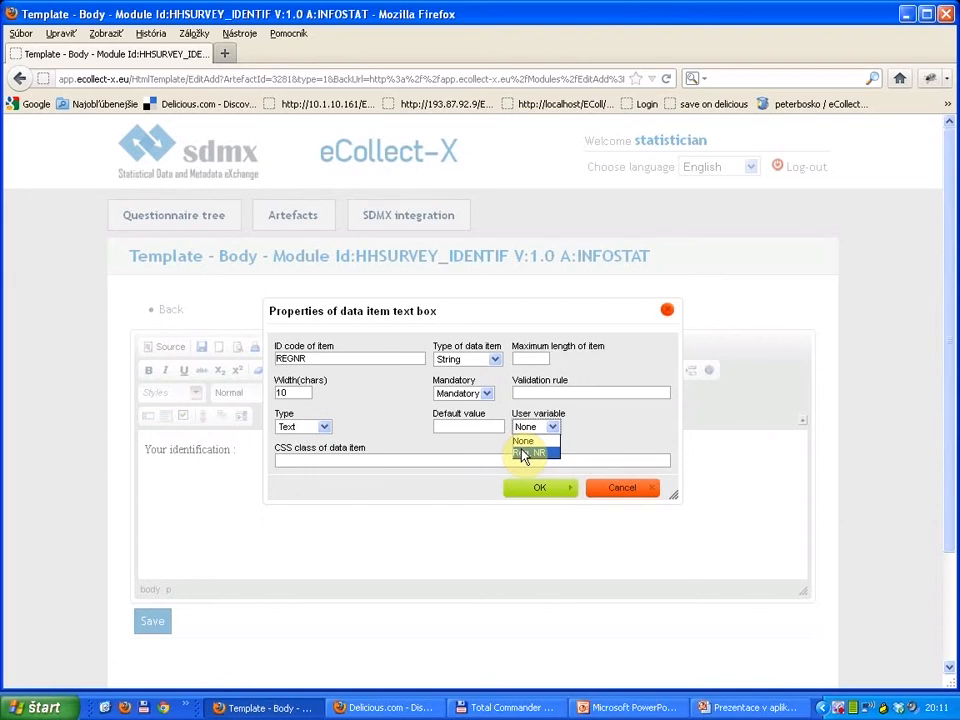
{"action": "left_click", "coordinate": [523, 454]}
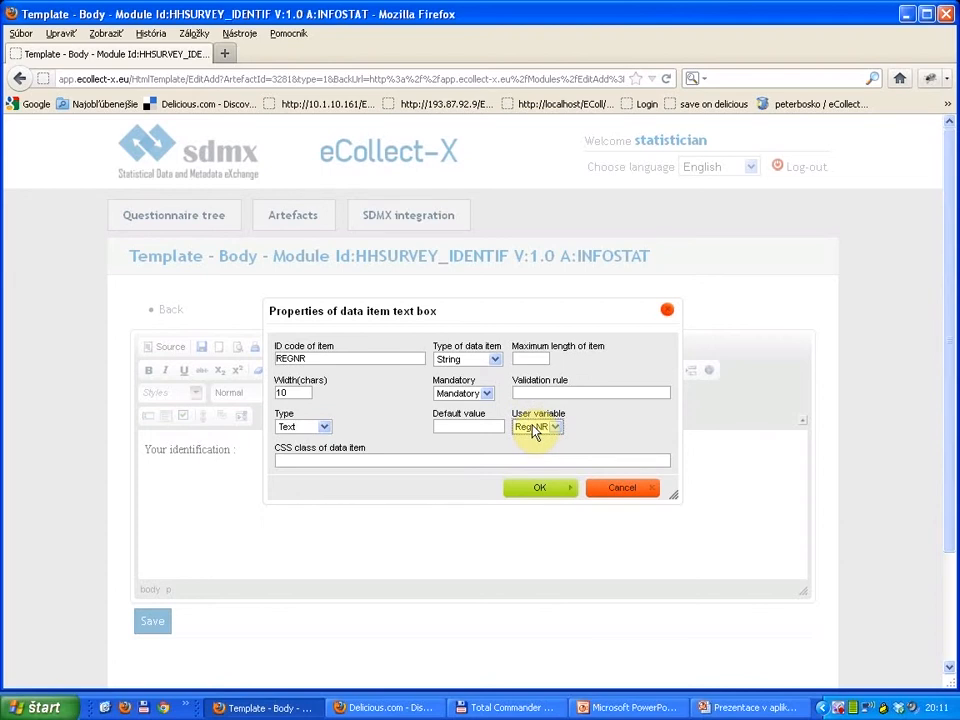
{"action": "left_click", "coordinate": [530, 487]}
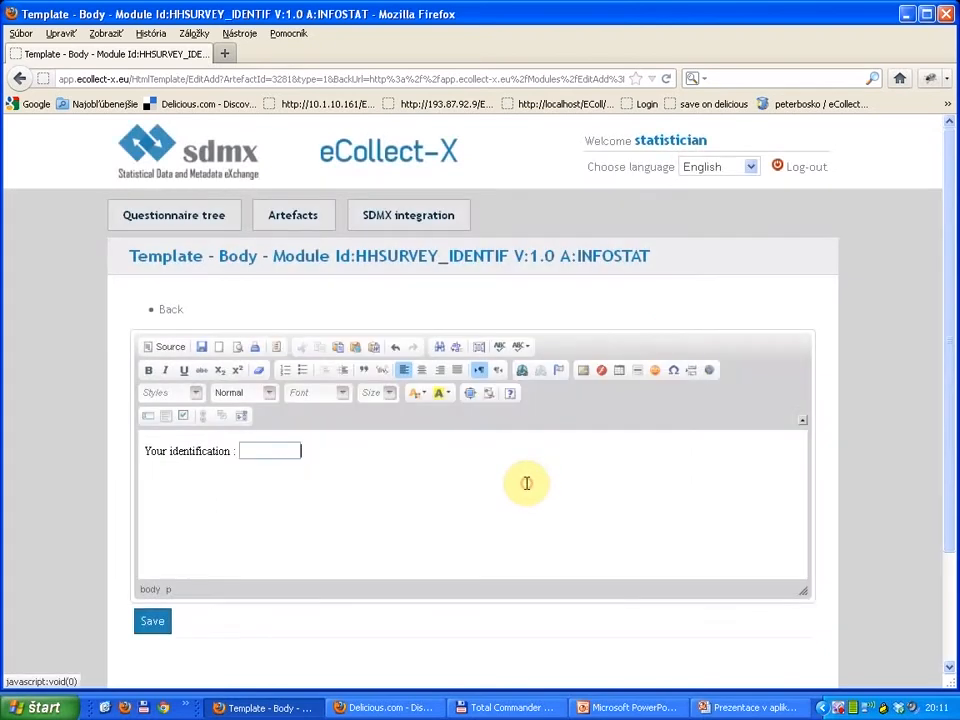
Step: Save the body template and go back to the household survey's fill-in form
{"action": "left_click", "coordinate": [202, 348]}
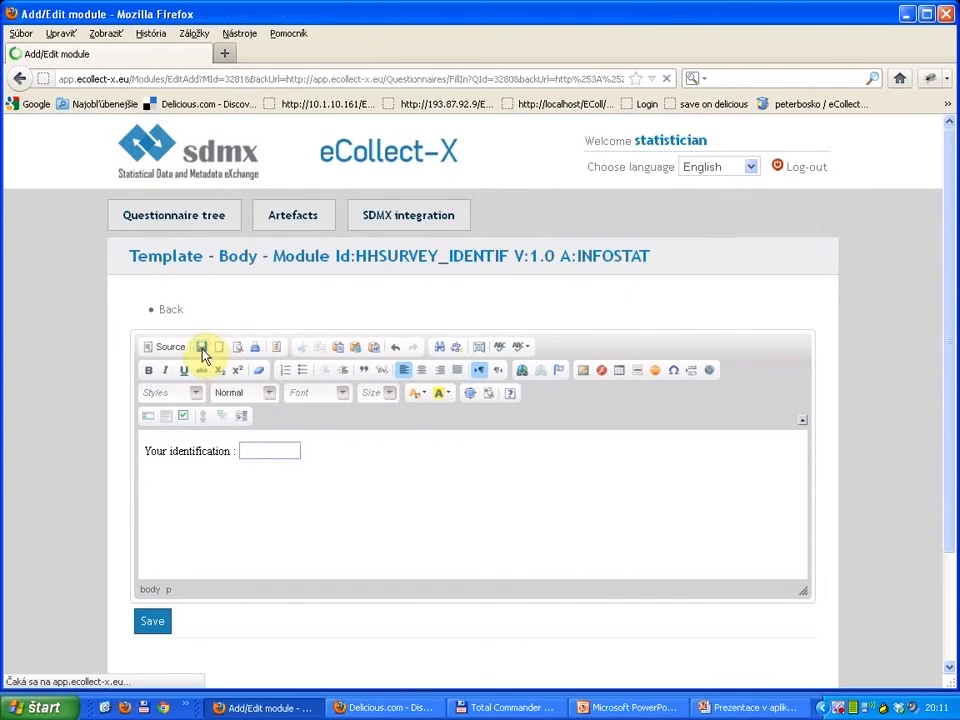
{"action": "scroll", "coordinate": [370, 400], "scroll_direction": "down", "scroll_amount": 3}
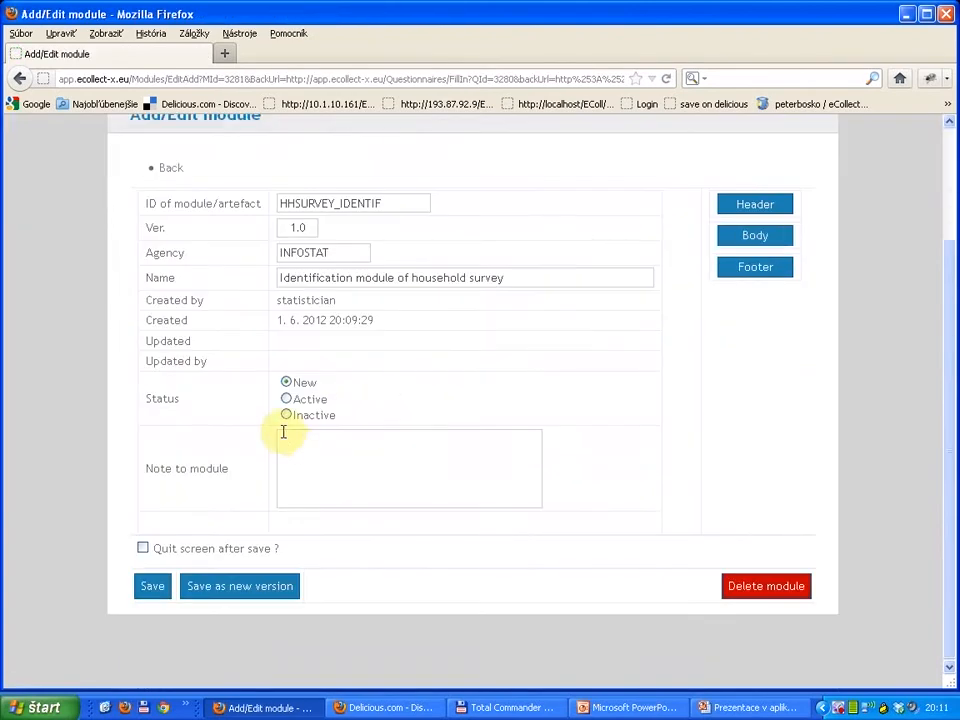
{"action": "scroll", "coordinate": [210, 508], "scroll_direction": "up", "scroll_amount": 2}
{"action": "left_click", "coordinate": [175, 250]}
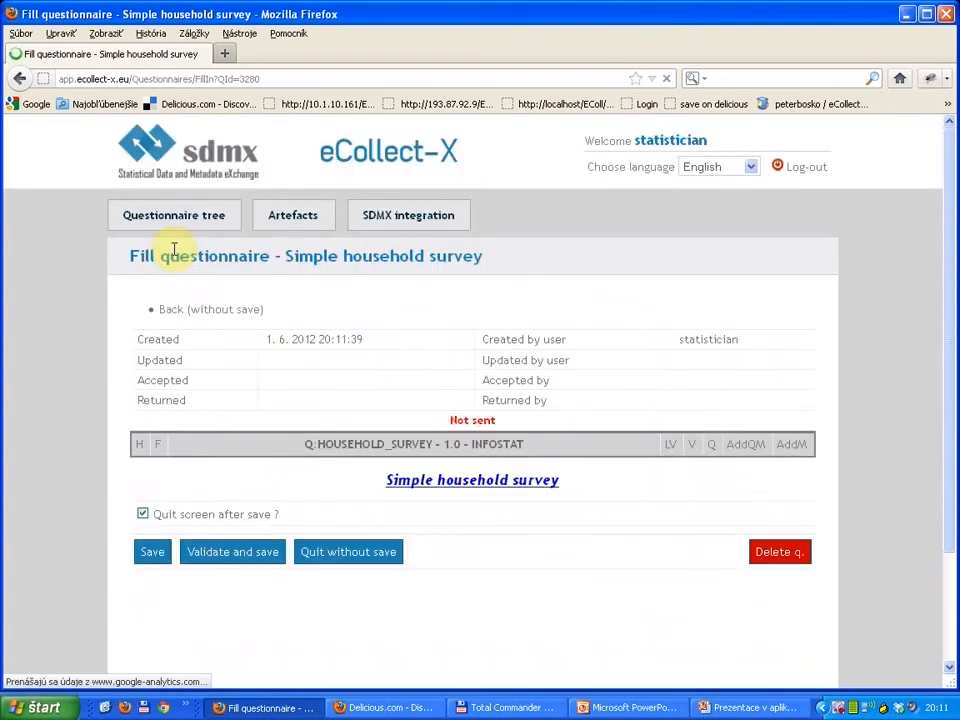
Step: Start adding an existing module to the HOUSEHOLD_SURVEY questionnaire and choose HHSURVEY_IDENTIF as its ID
{"action": "scroll", "coordinate": [455, 381], "scroll_direction": "down", "scroll_amount": 2}
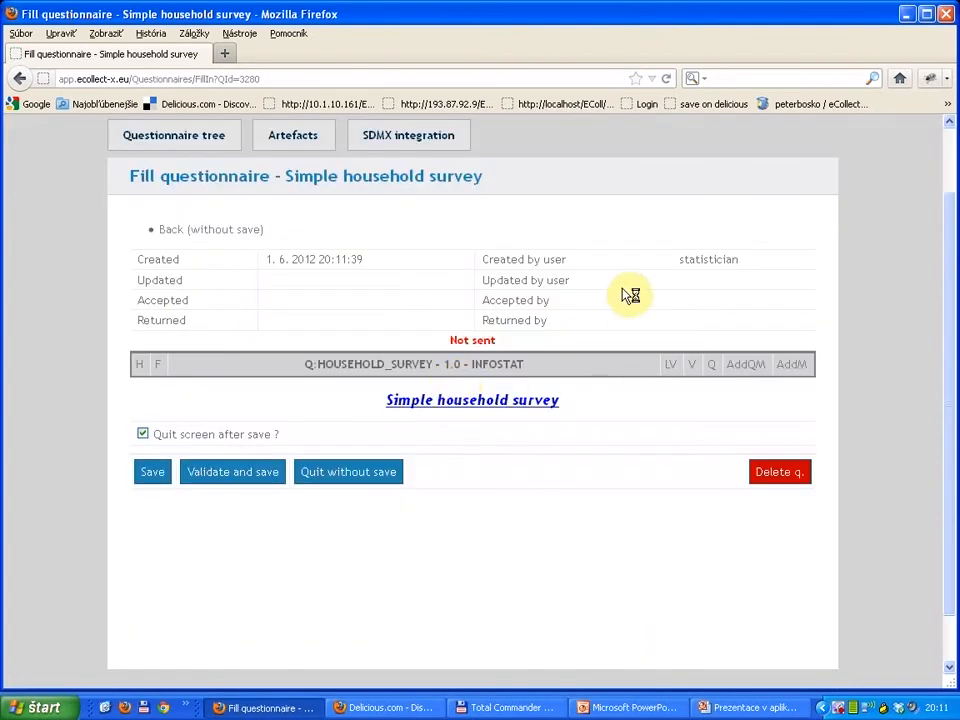
{"action": "left_click", "coordinate": [745, 366]}
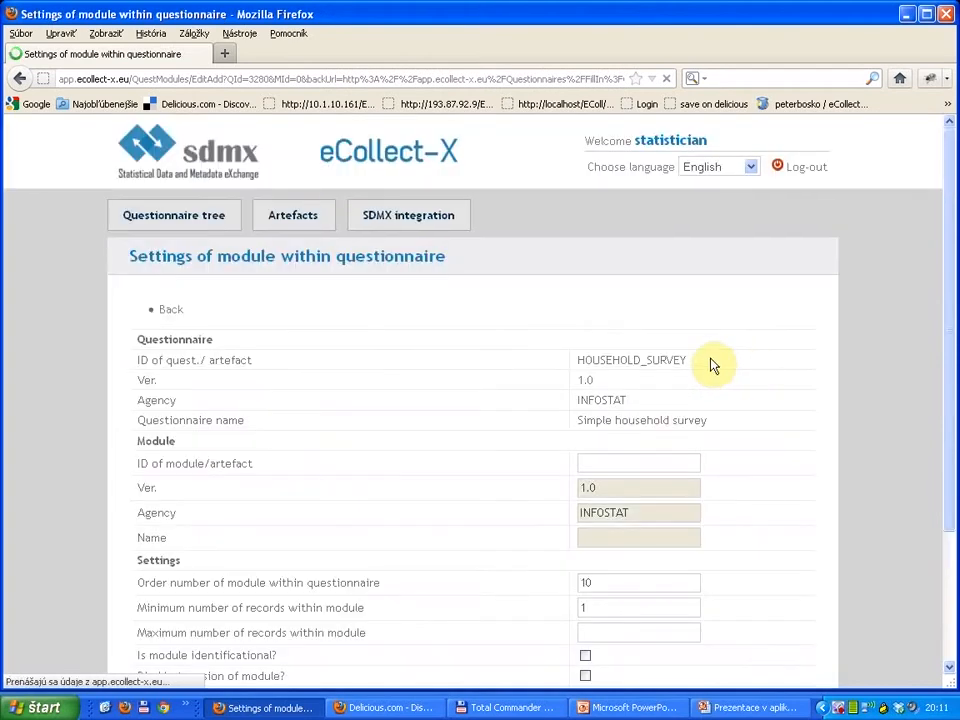
{"action": "left_click", "coordinate": [612, 386]}
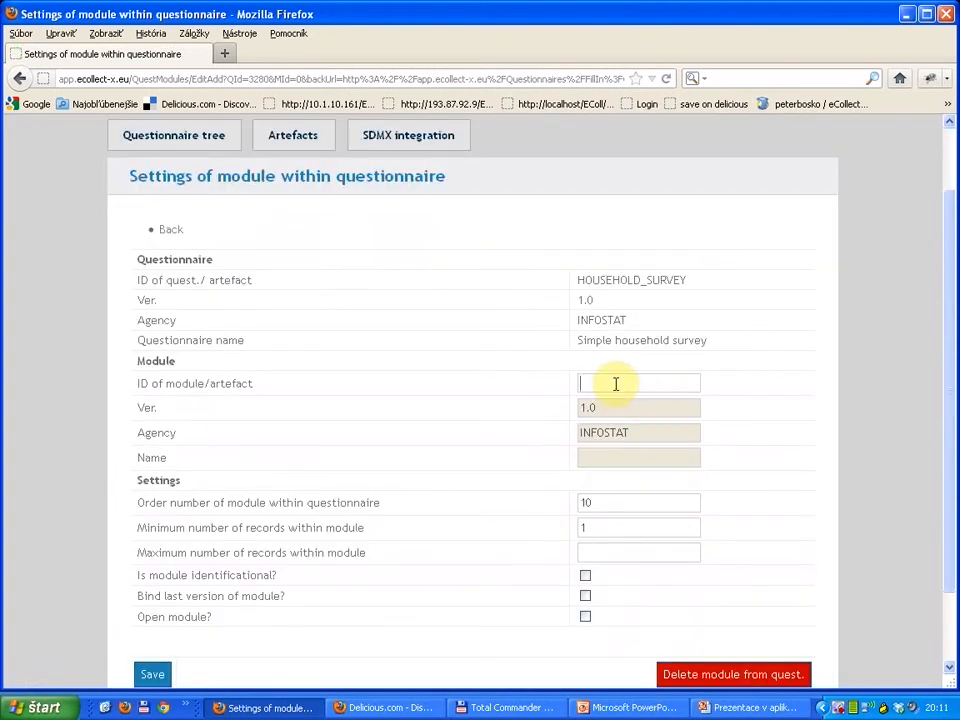
{"action": "type", "text": "H"}
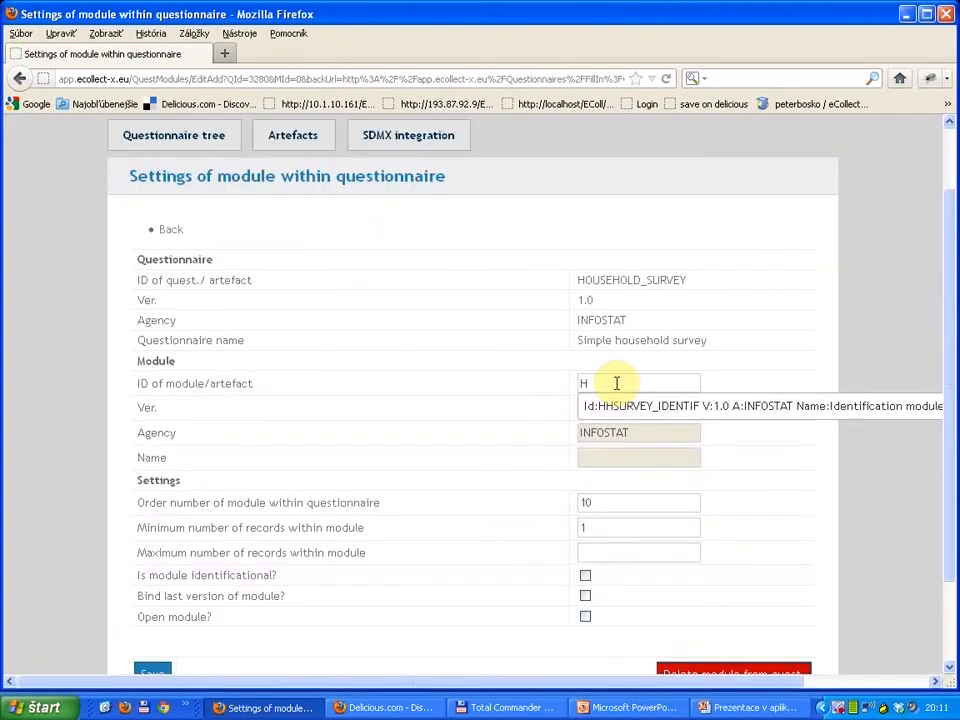
{"action": "key", "text": "Down"}
{"action": "key", "text": "Return"}
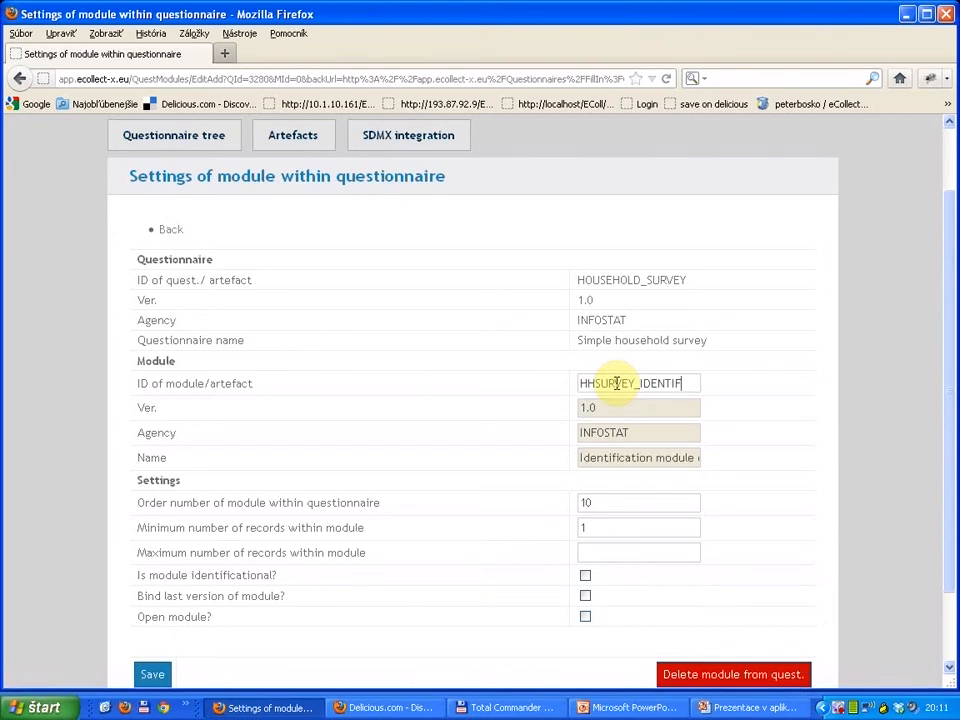
Step: Mark the module as identificational, bind its last version, and save the module settings
{"action": "scroll", "coordinate": [585, 487], "scroll_direction": "down", "scroll_amount": 2}
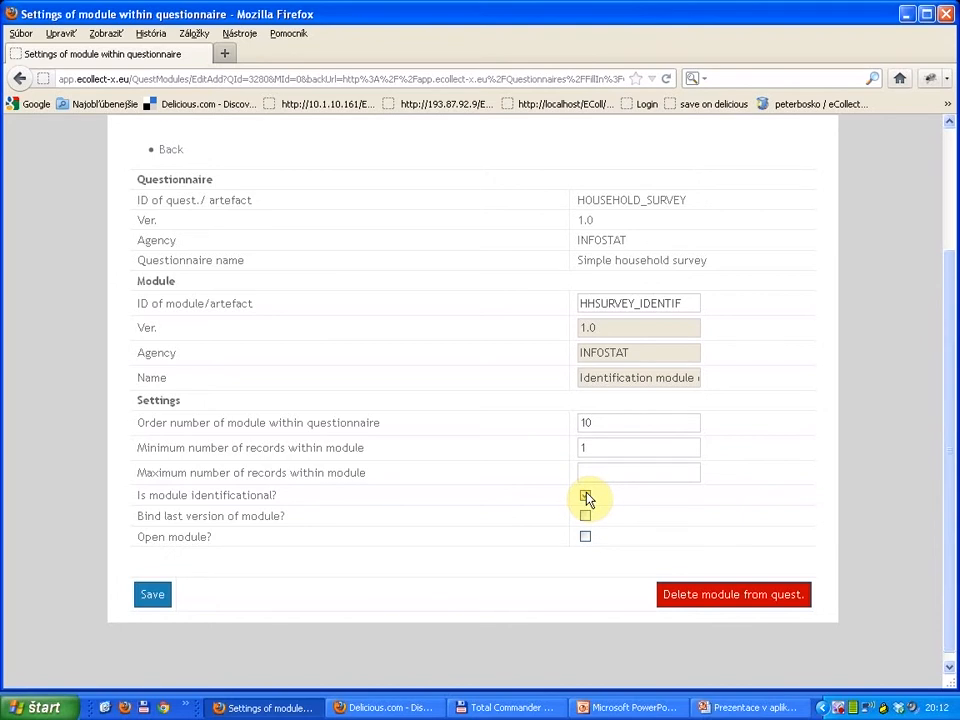
{"action": "left_click", "coordinate": [585, 496]}
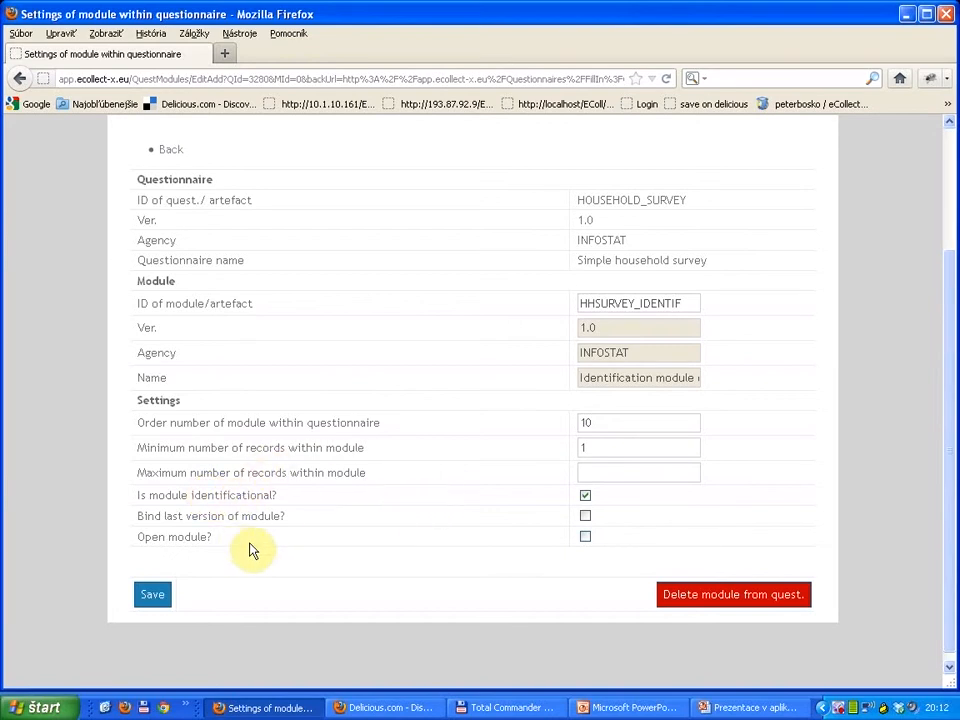
{"action": "left_click", "coordinate": [585, 517]}
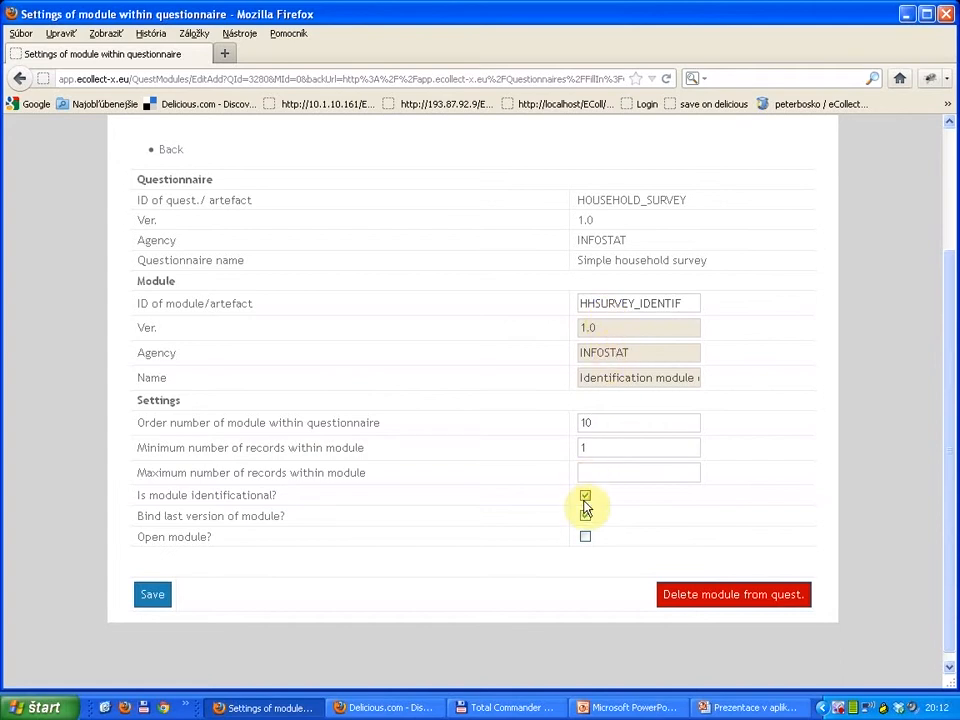
{"action": "left_click", "coordinate": [151, 597]}
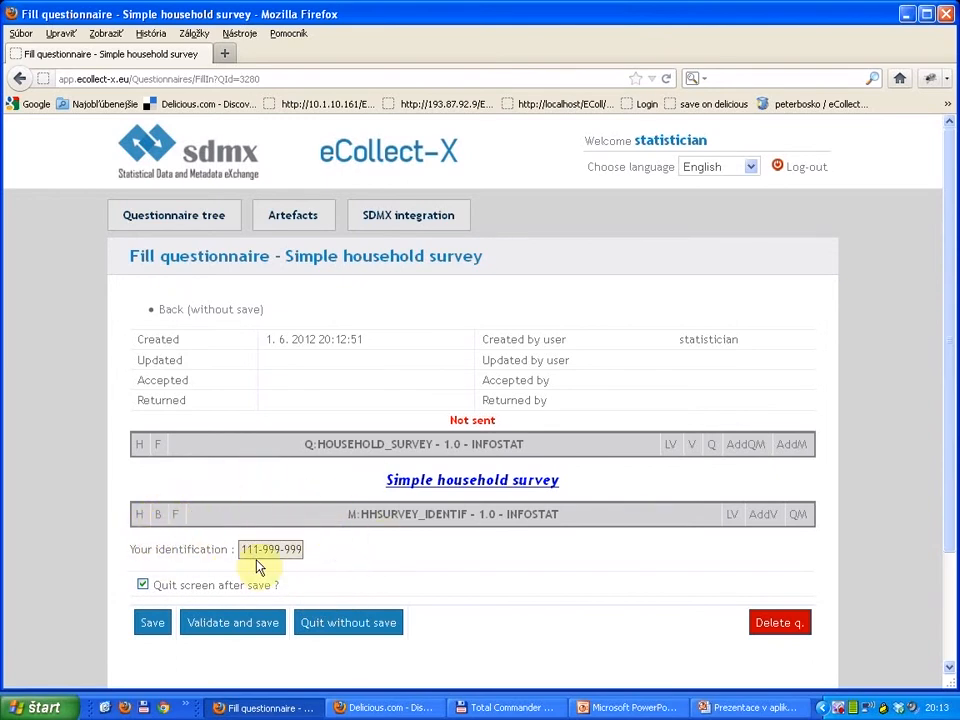
Step: Start another new system module from the questionnaire's fill-in form and set its ID to HHSURVEY_MEMBERS
{"action": "left_click", "coordinate": [792, 455]}
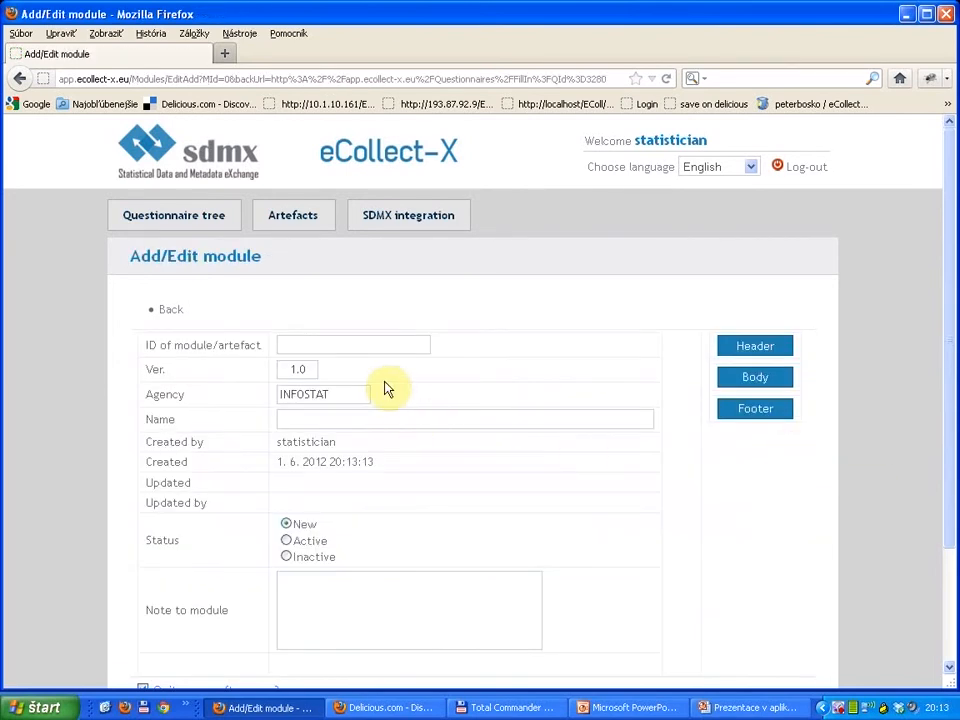
{"action": "left_click", "coordinate": [347, 347]}
{"action": "type", "text": "H"}
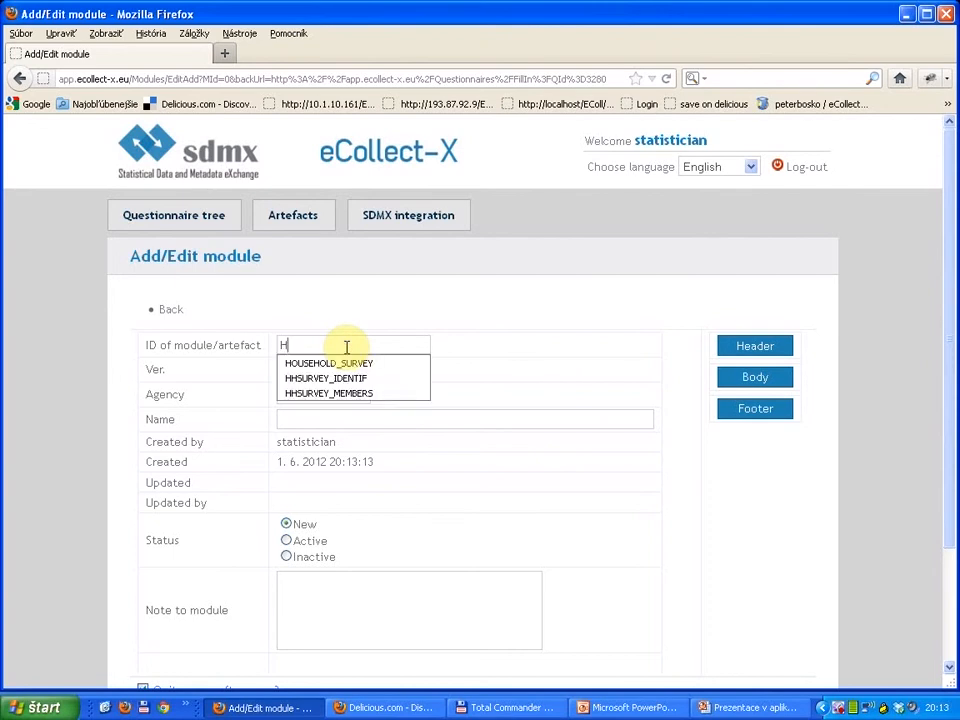
{"action": "key", "text": "Down"}
{"action": "key", "text": "Down"}
{"action": "key", "text": "Down"}
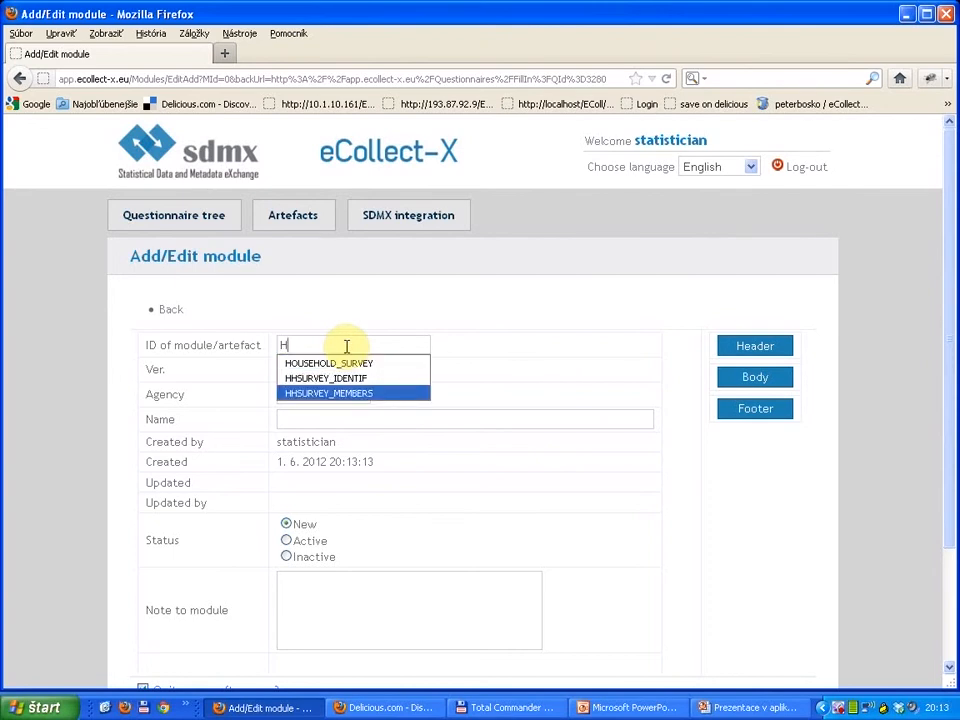
{"action": "key", "text": "Return"}
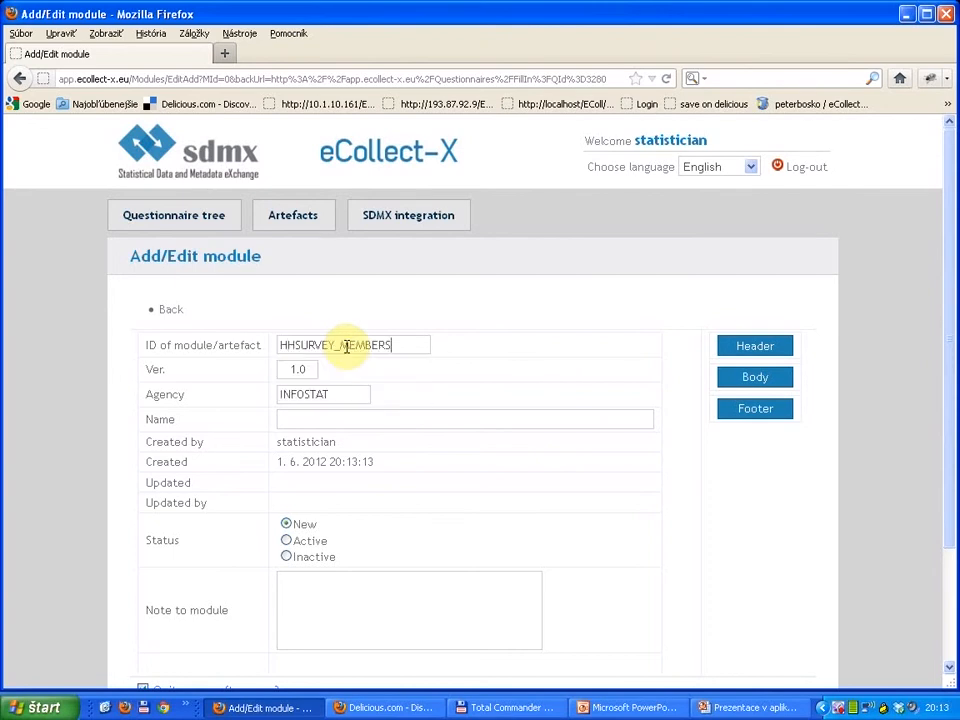
Step: Name the module "Members of household" and save it with quitting the screen after save turned off
{"action": "left_click", "coordinate": [337, 416]}
{"action": "type", "text": "M"}
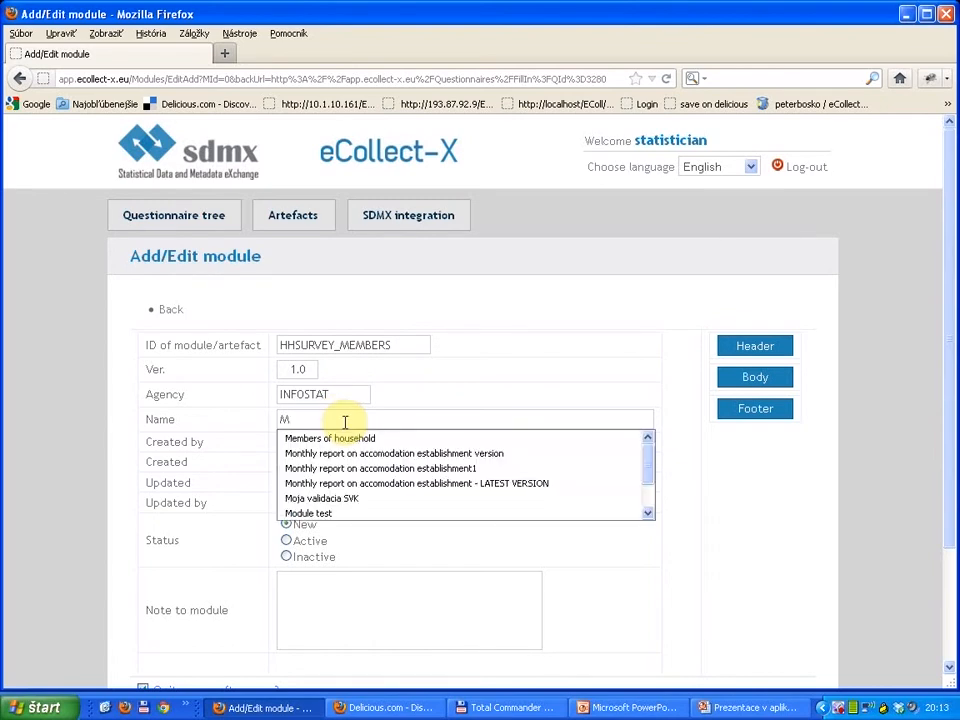
{"action": "key", "text": "Down"}
{"action": "key", "text": "Return"}
{"action": "scroll", "coordinate": [265, 540], "scroll_direction": "down", "scroll_amount": 3}
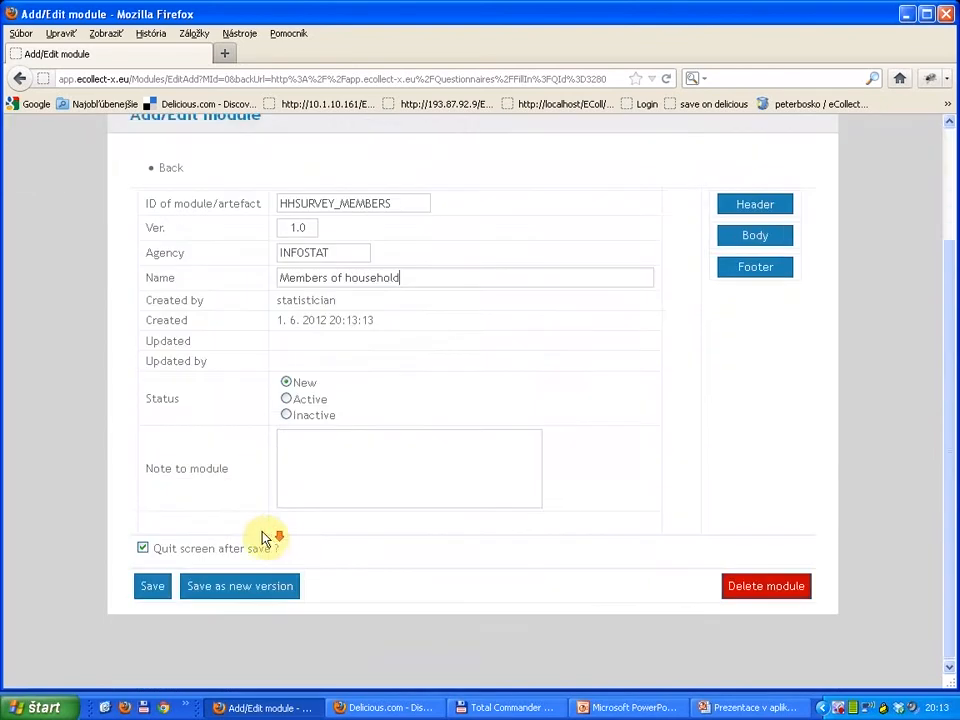
{"action": "left_click", "coordinate": [143, 548]}
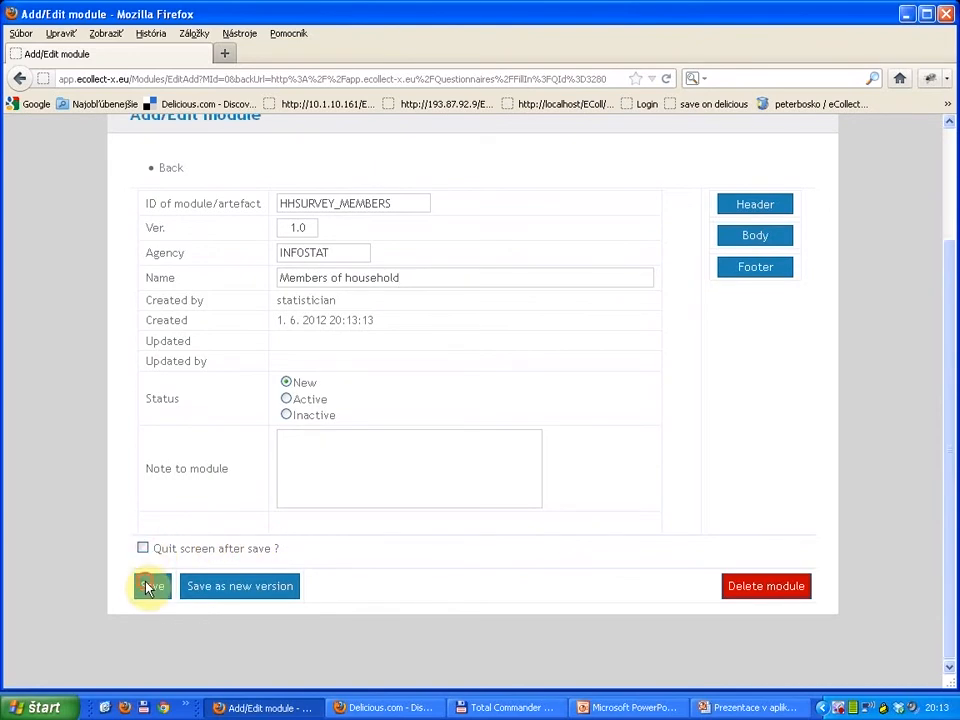
{"action": "left_click", "coordinate": [150, 586]}
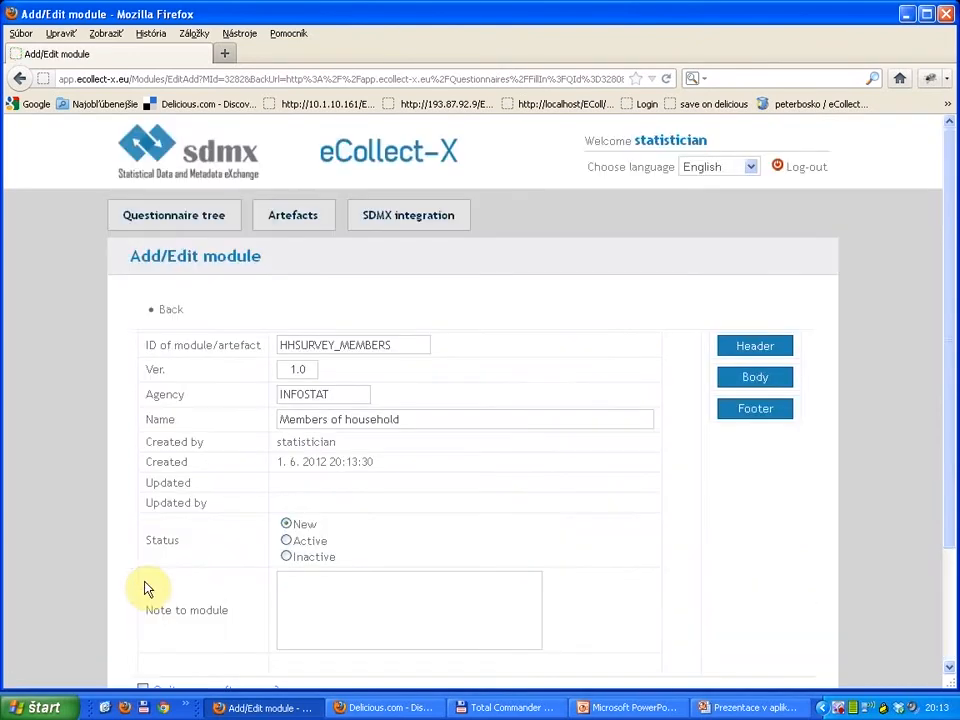
Step: Open the HHSURVEY_MEMBERS body template, accepting the loss of unsaved changes, and enter the label "First name :"
{"action": "left_click", "coordinate": [754, 380]}
{"action": "left_click", "coordinate": [505, 352]}
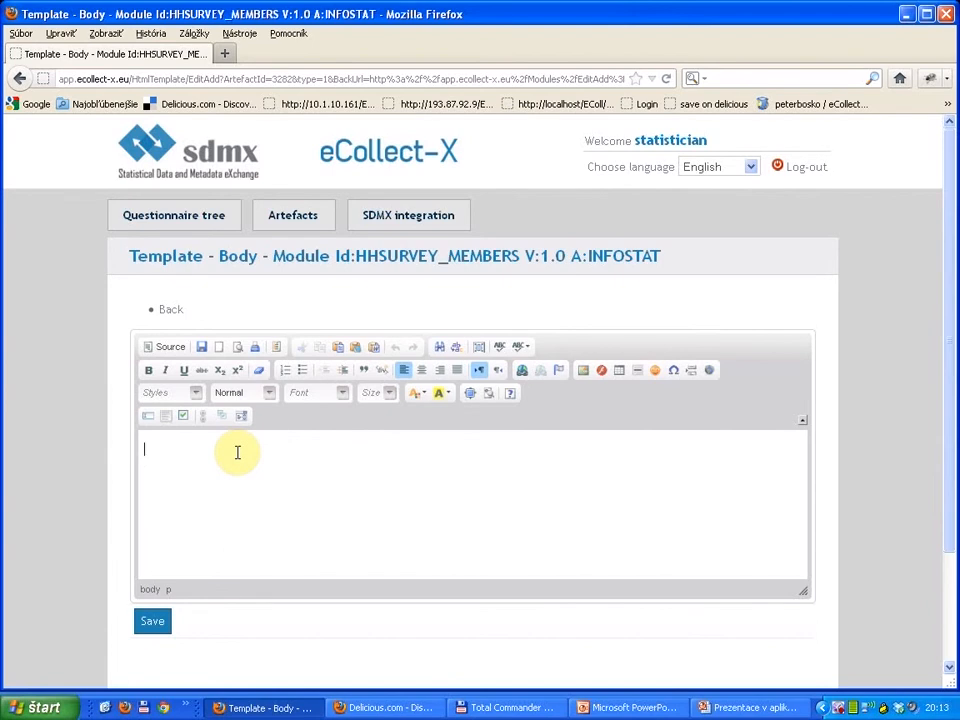
{"action": "type", "text": "First name :"}
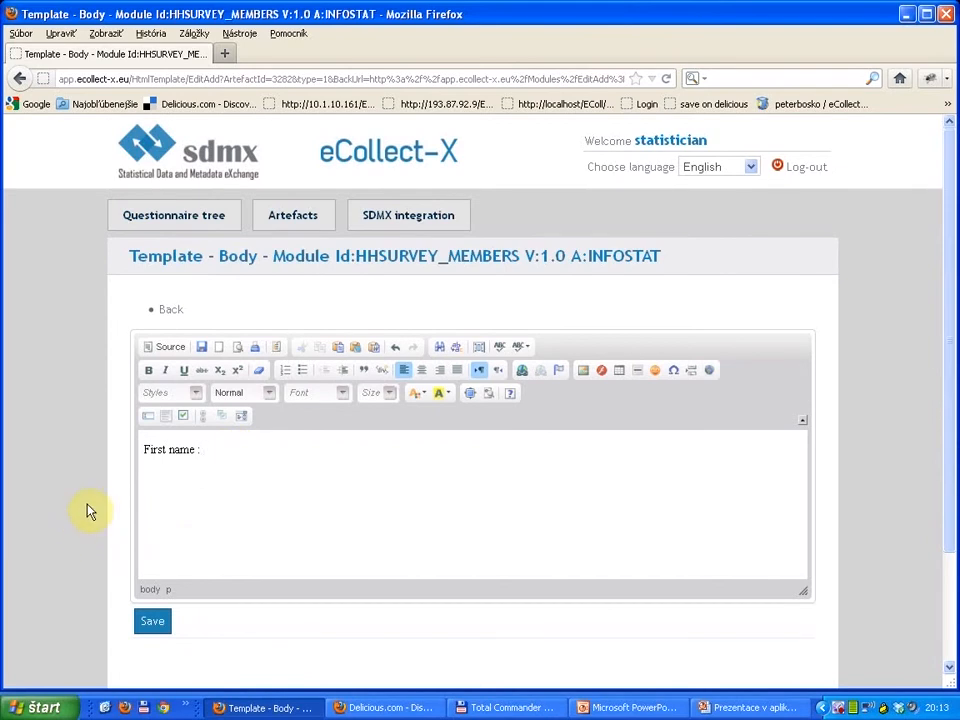
Step: Insert a mandatory string text box with the item ID FIRST next to the "First name :" label
{"action": "left_click", "coordinate": [145, 418]}
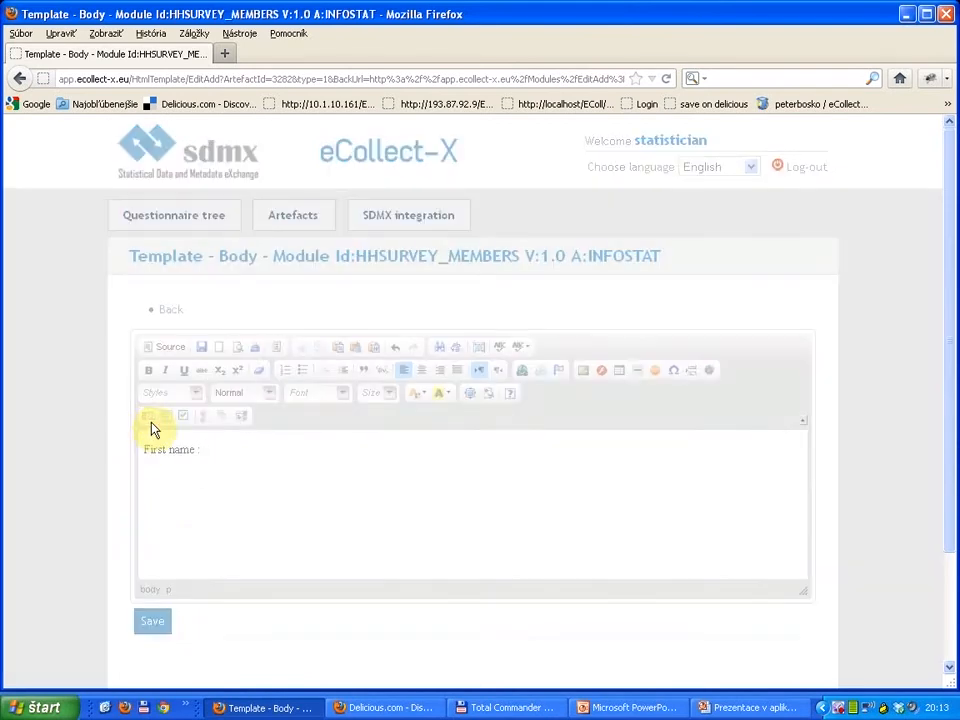
{"action": "type", "text": "FIRST"}
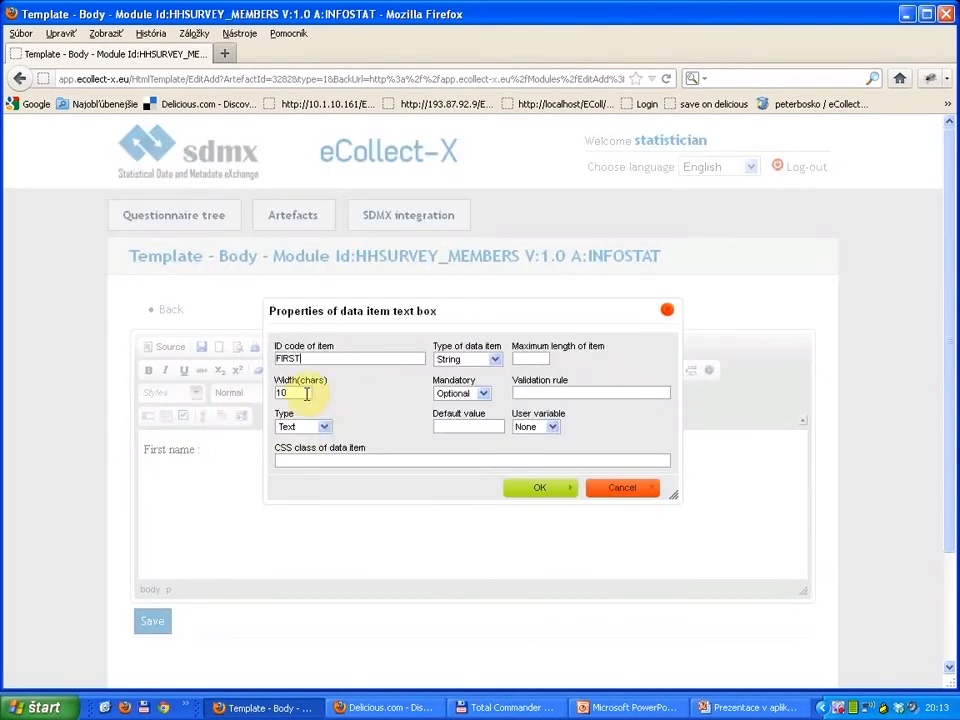
{"action": "left_click", "coordinate": [486, 394]}
{"action": "left_click", "coordinate": [474, 408]}
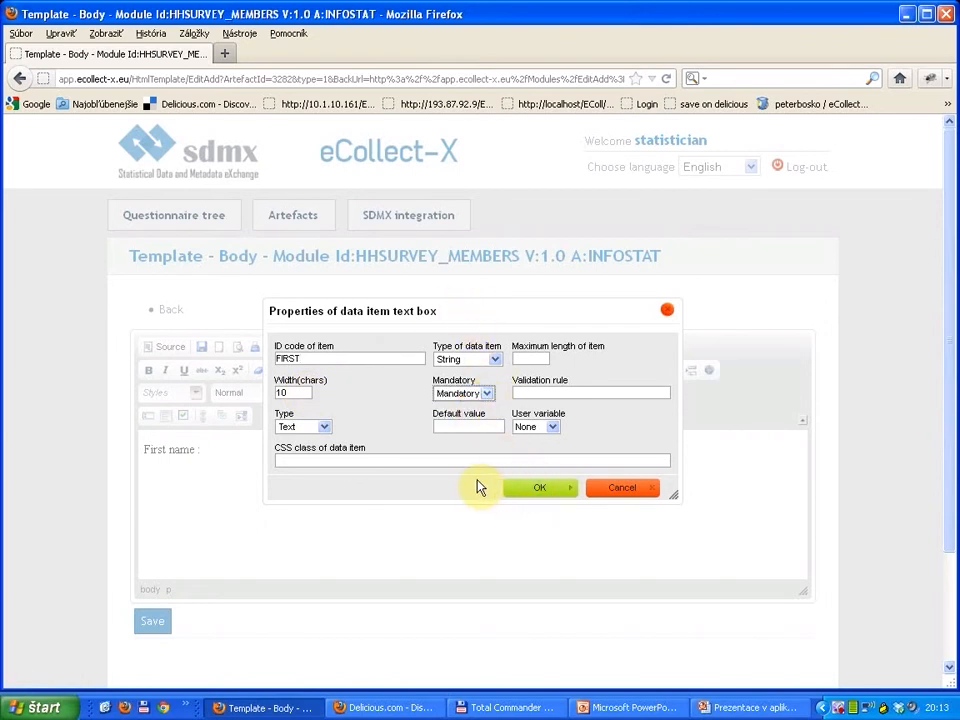
{"action": "left_click", "coordinate": [540, 490]}
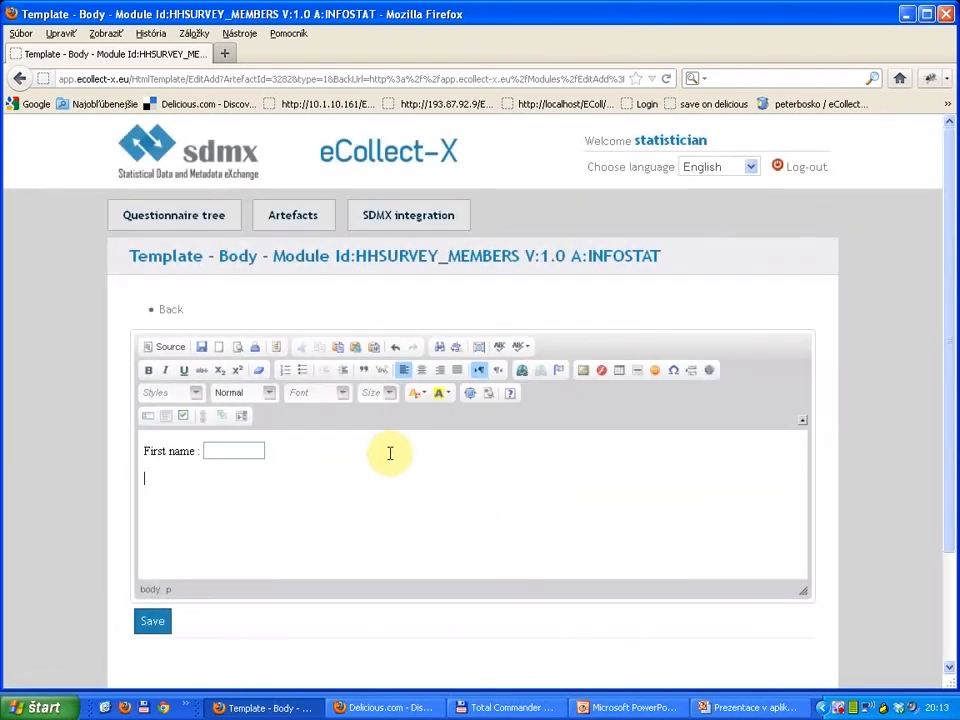
Step: Add the label "Last name :" on a new line with a text box of ID LAST and a width of 20 characters
{"action": "type", "text": "Last name :"}
{"action": "left_click", "coordinate": [152, 424]}
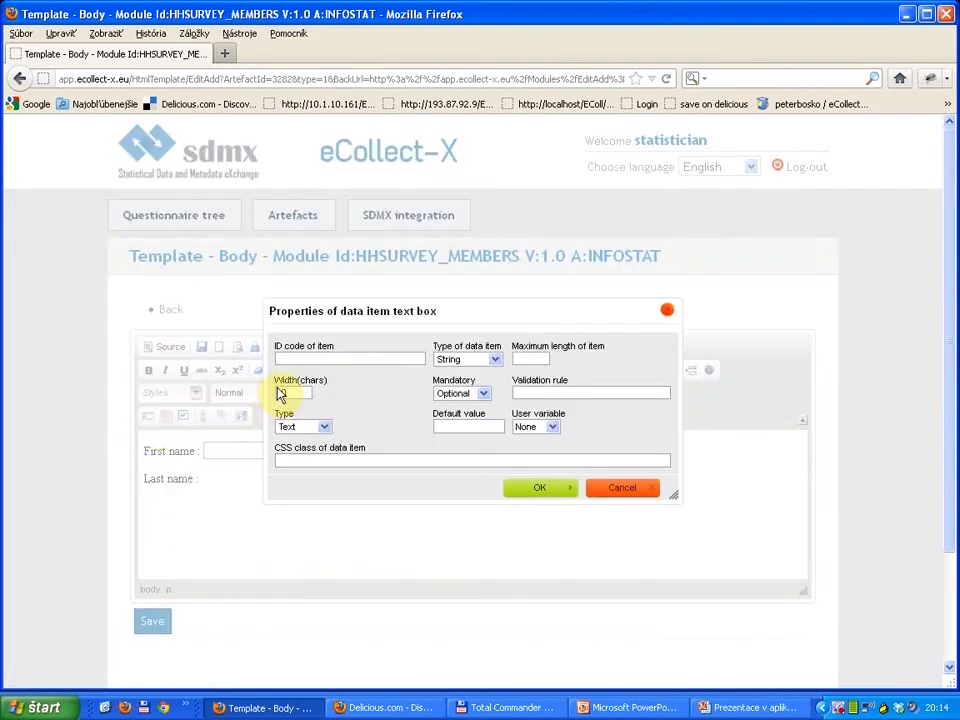
{"action": "type", "text": "L"}
{"action": "key", "text": "BackSpace"}
{"action": "type", "text": "20"}
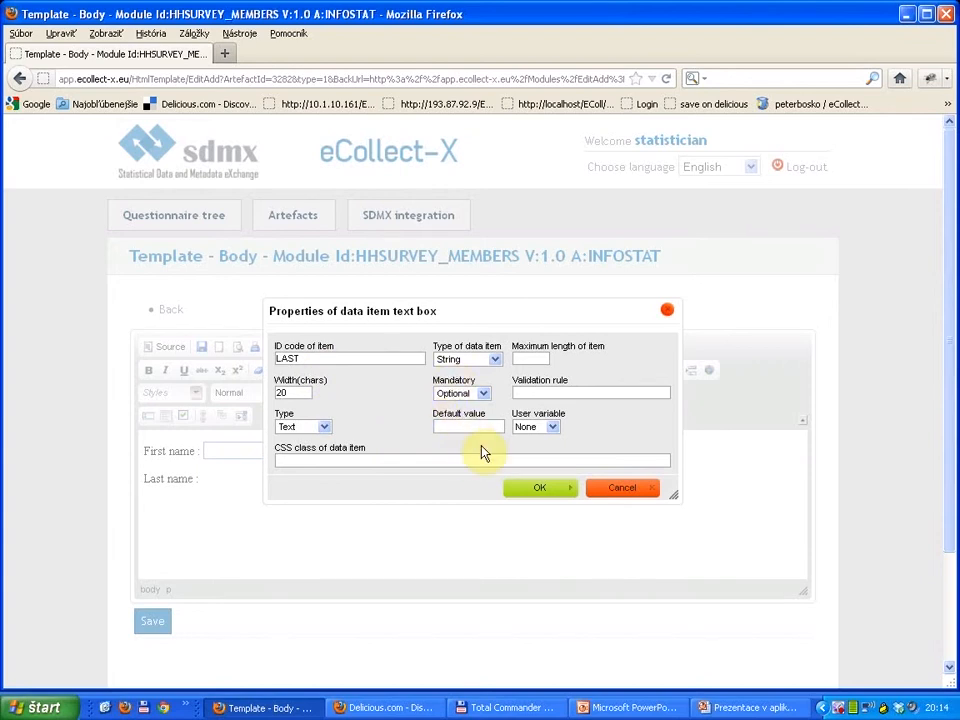
{"action": "left_click", "coordinate": [538, 492]}
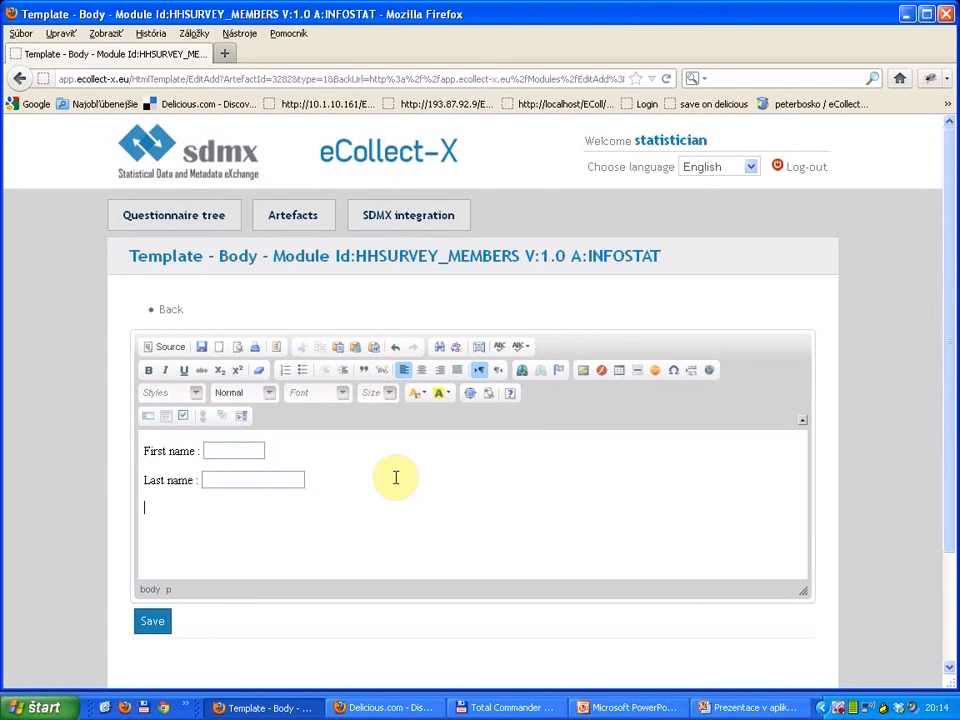
Step: Enter the label "Marital status :" on a new line and start a radio button list item with the ID MARITAL_STATUS
{"action": "key", "text": "Return"}
{"action": "type", "text": "Marital status :"}
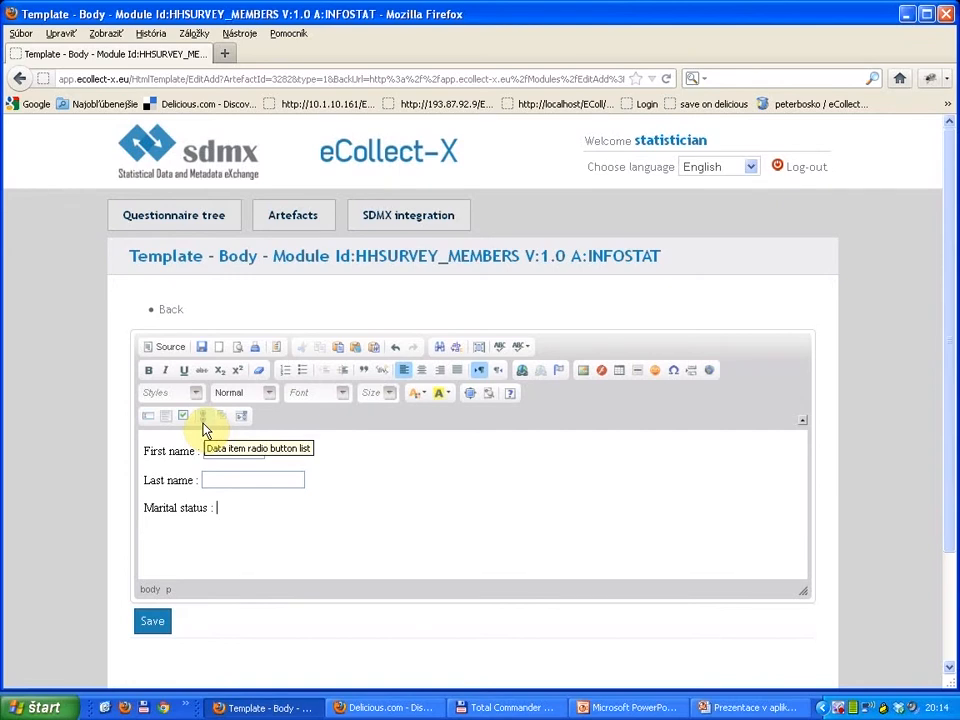
{"action": "left_click", "coordinate": [204, 426]}
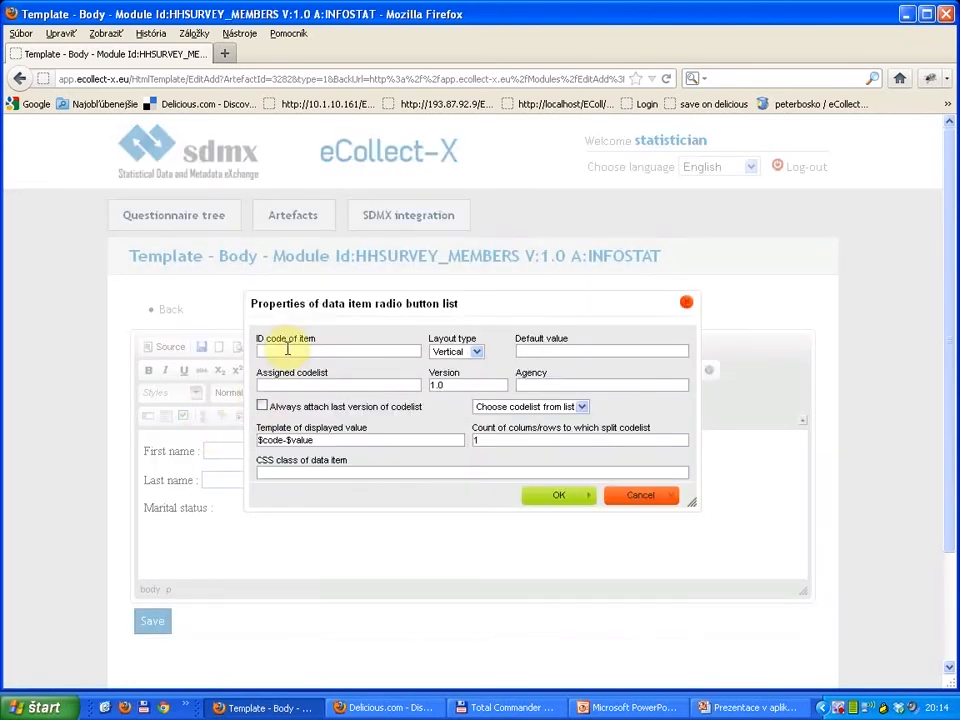
{"action": "type", "text": "MAS"}
{"action": "type", "text": "ITAL_STATUS"}
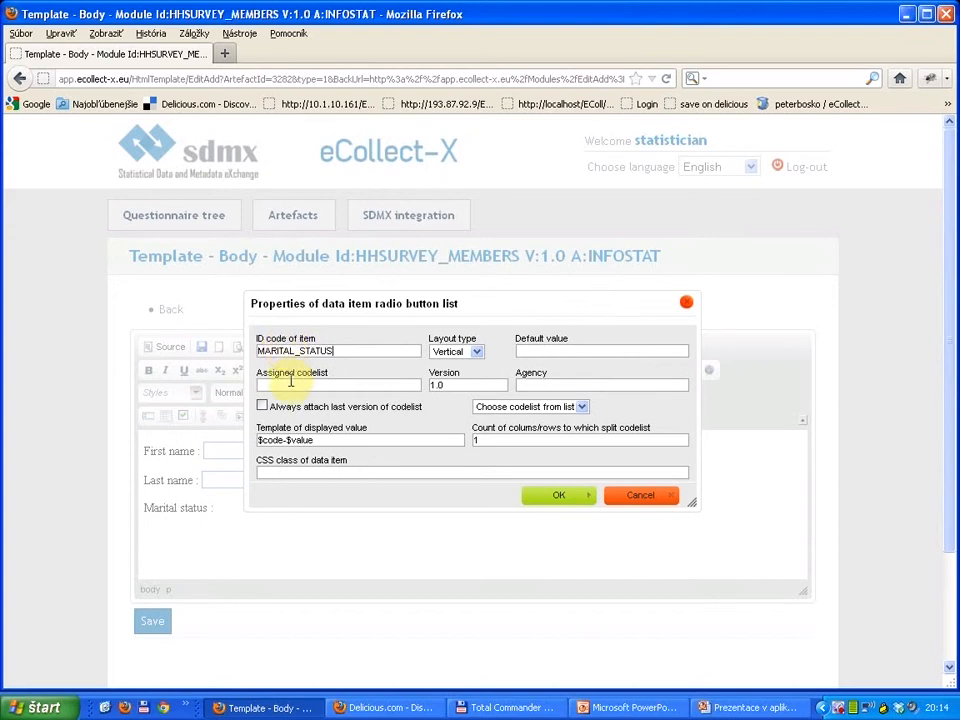
Step: Assign codelist CL_Marital_status_3004 with its last version always attached, set the column/row split count to 10, and insert the radio button list
{"action": "left_click", "coordinate": [290, 382]}
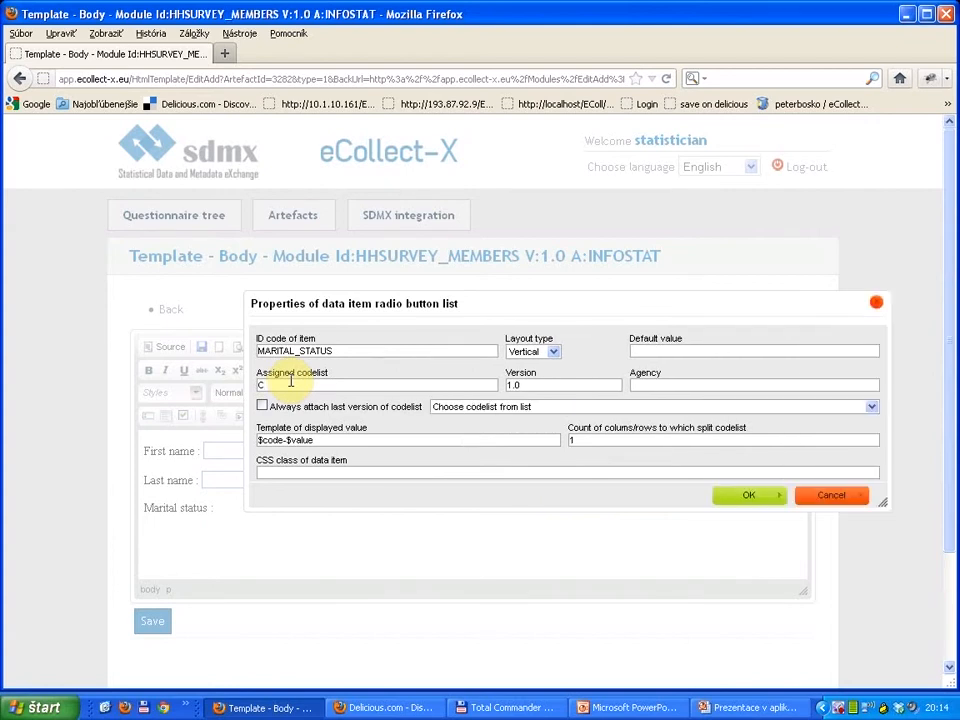
{"action": "type", "text": "CL"}
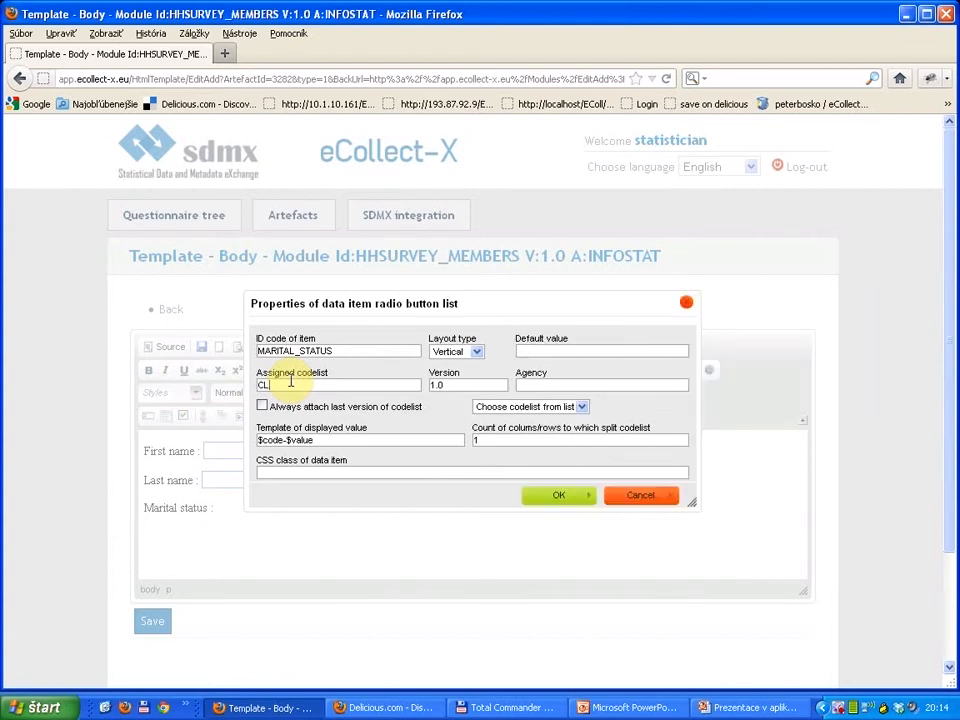
{"action": "left_click", "coordinate": [566, 408]}
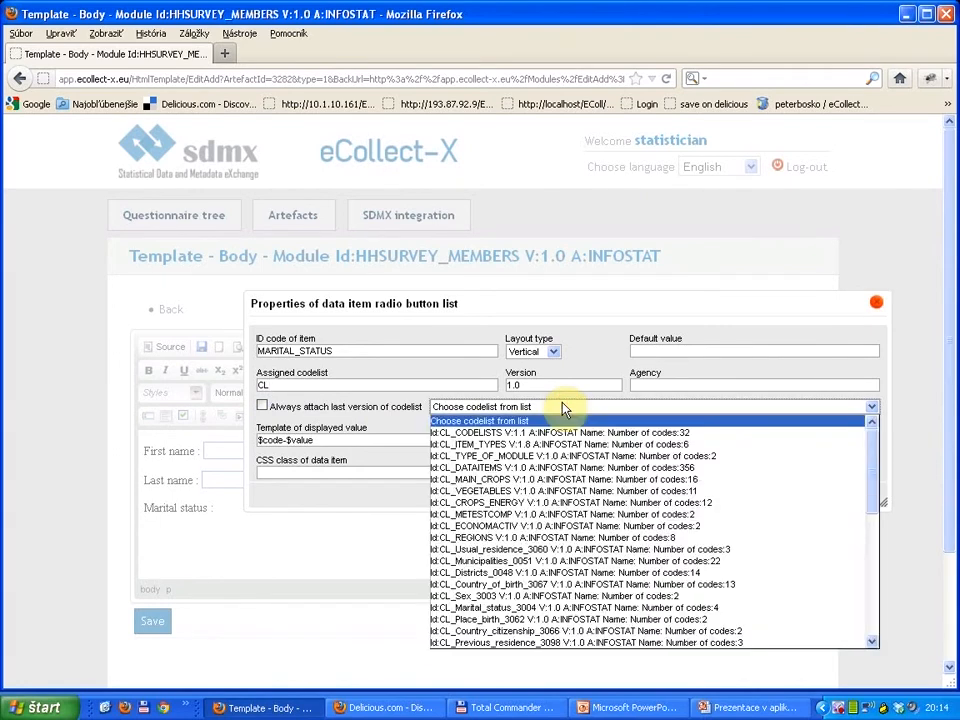
{"action": "left_click", "coordinate": [497, 608]}
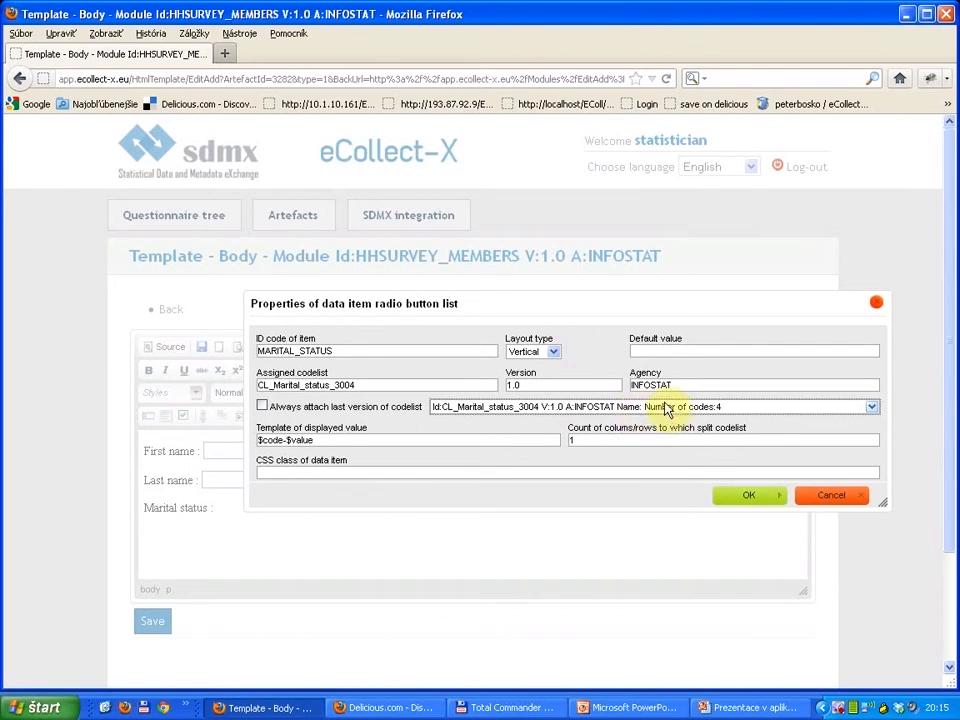
{"action": "left_click", "coordinate": [264, 408]}
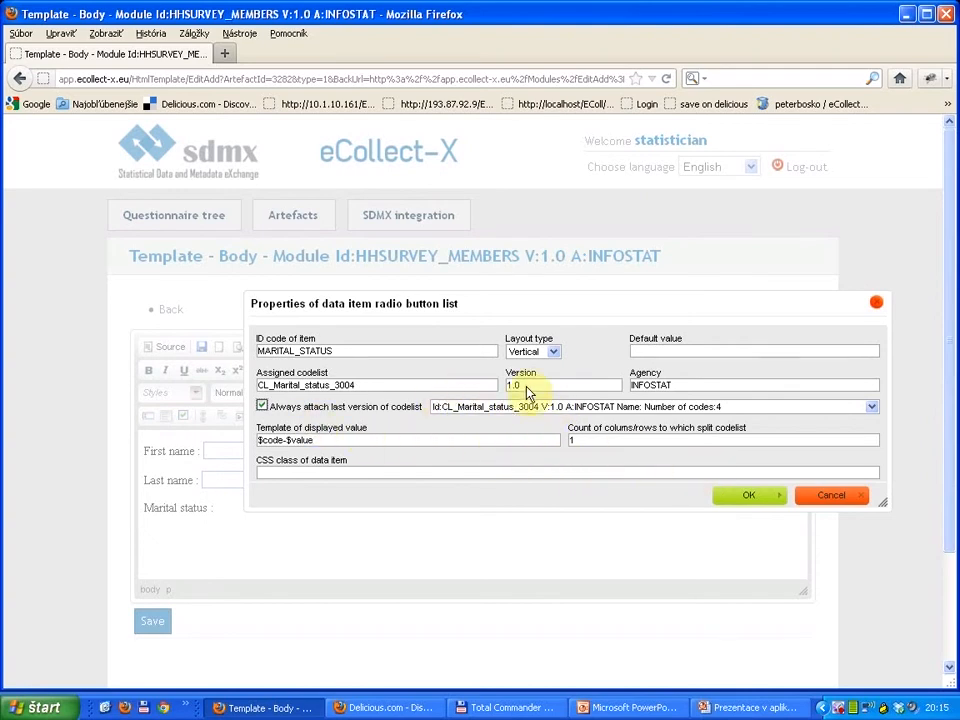
{"action": "double_click", "coordinate": [590, 440]}
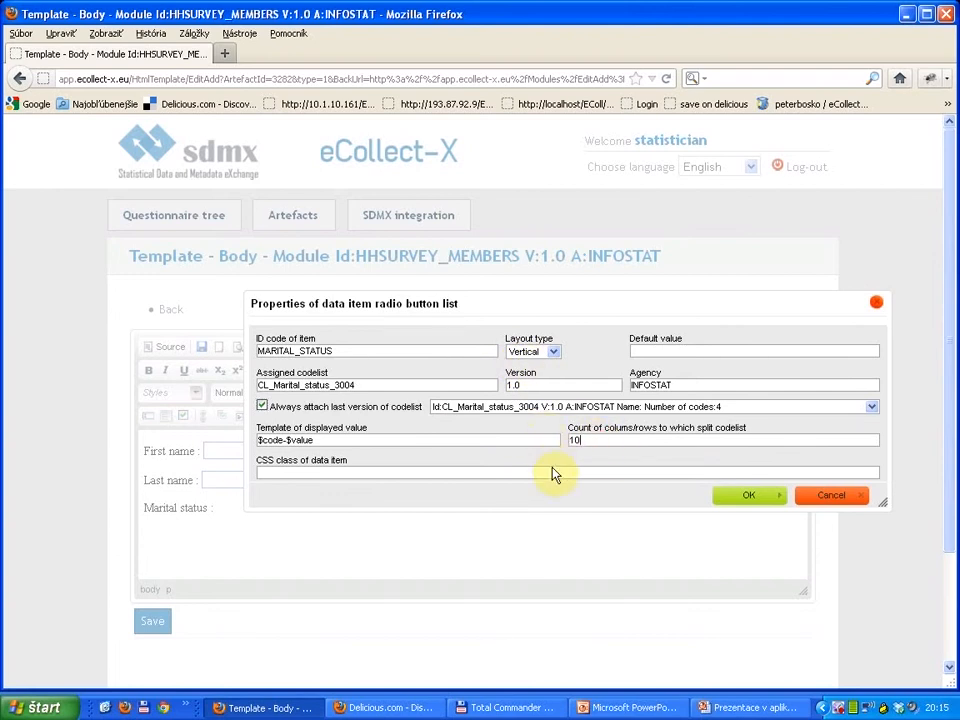
{"action": "left_click", "coordinate": [735, 500]}
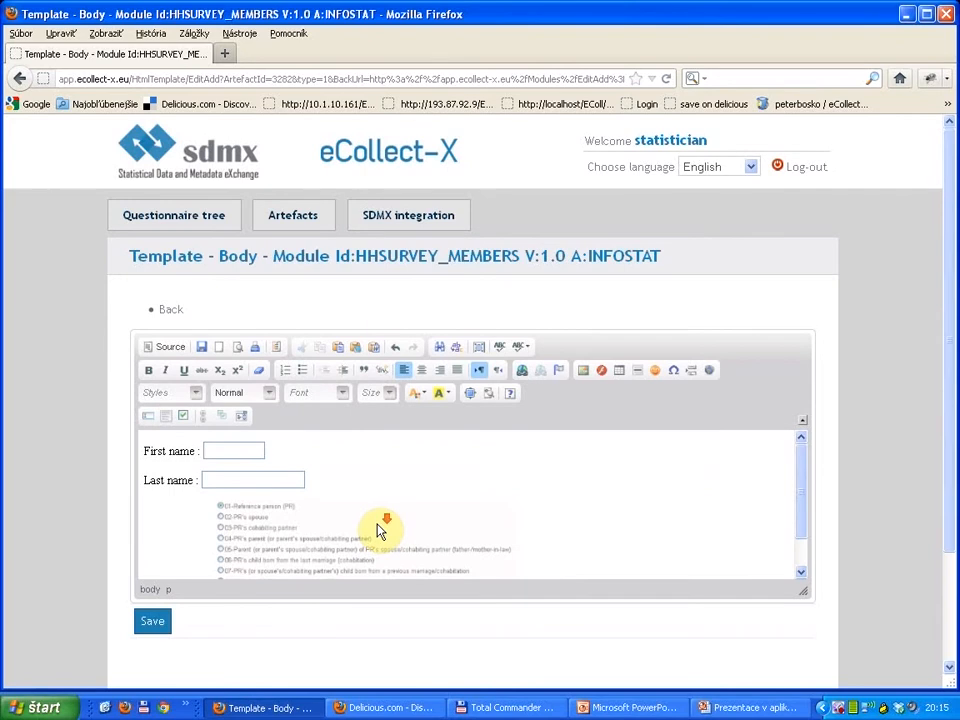
Step: Enter the label "Age :" below the marital status list and start a text box item with the ID AGE
{"action": "scroll", "coordinate": [381, 532], "scroll_direction": "down", "scroll_amount": 1}
{"action": "scroll", "coordinate": [381, 532], "scroll_direction": "up", "scroll_amount": 1}
{"action": "scroll", "coordinate": [381, 532], "scroll_direction": "down", "scroll_amount": 1}
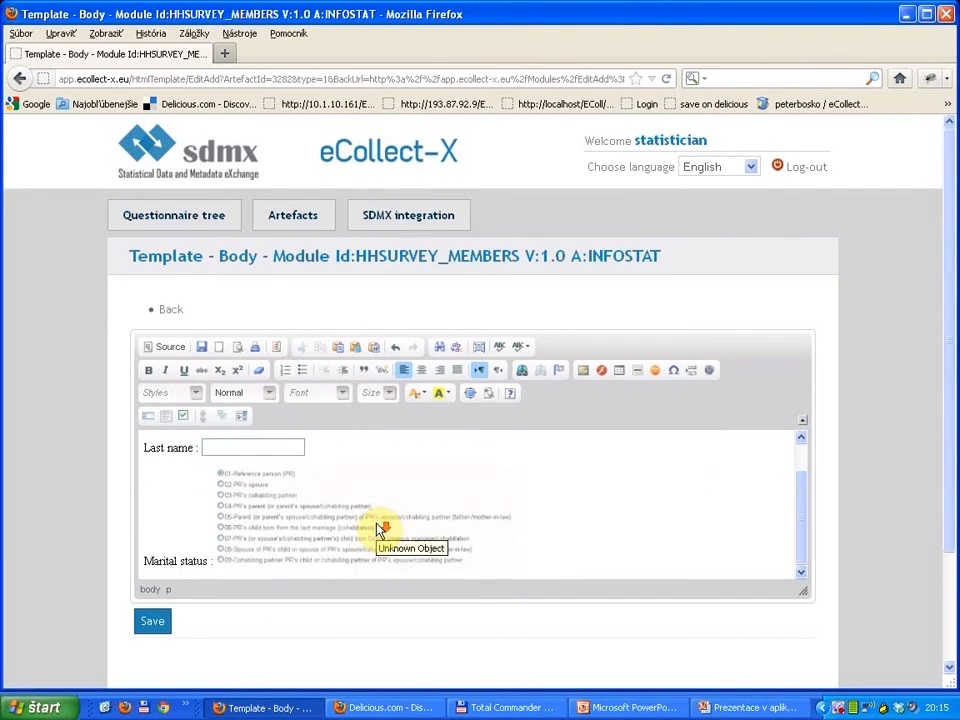
{"action": "key", "text": "Return"}
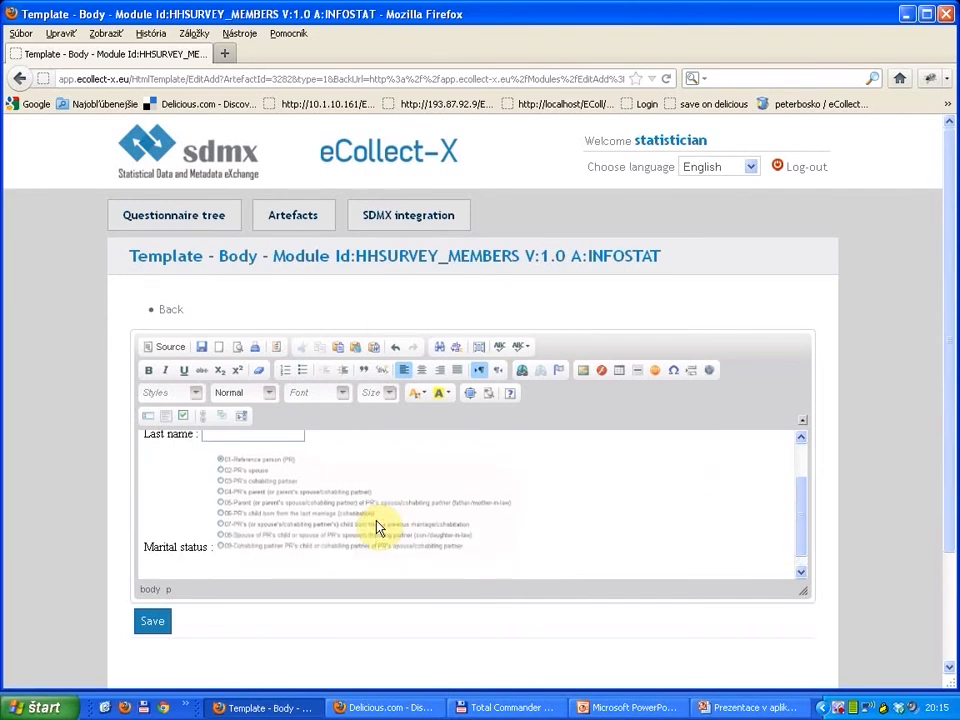
{"action": "type", "text": "Age :"}
{"action": "left_click", "coordinate": [148, 415]}
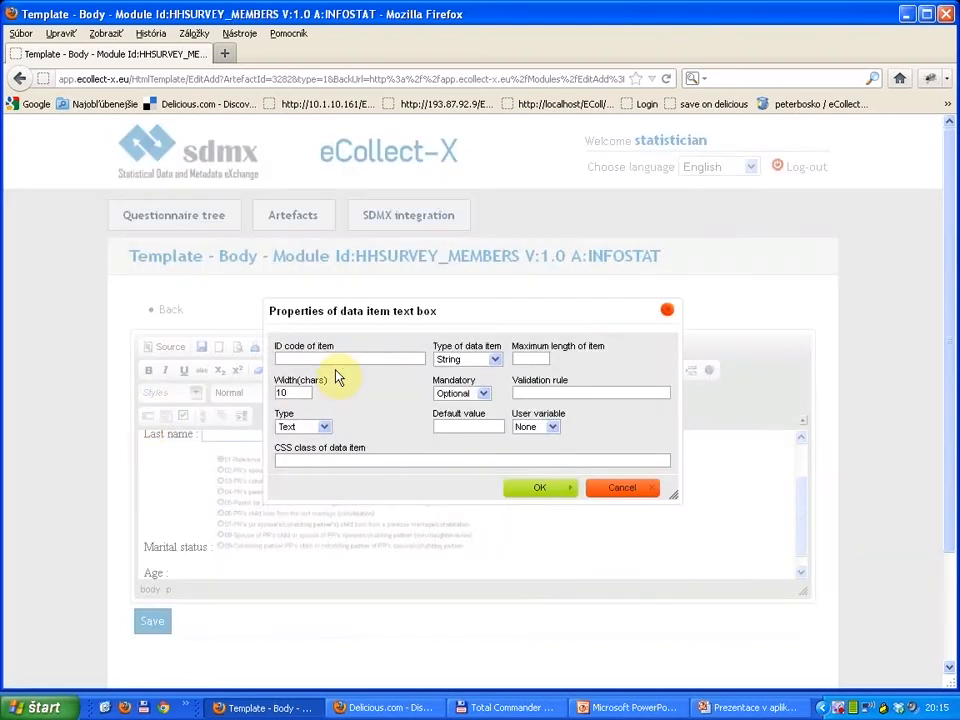
{"action": "type", "text": "AGE"}
Step: Make the AGE item a mandatory integer with a width of 3 characters and insert its text box
{"action": "left_click", "coordinate": [457, 360]}
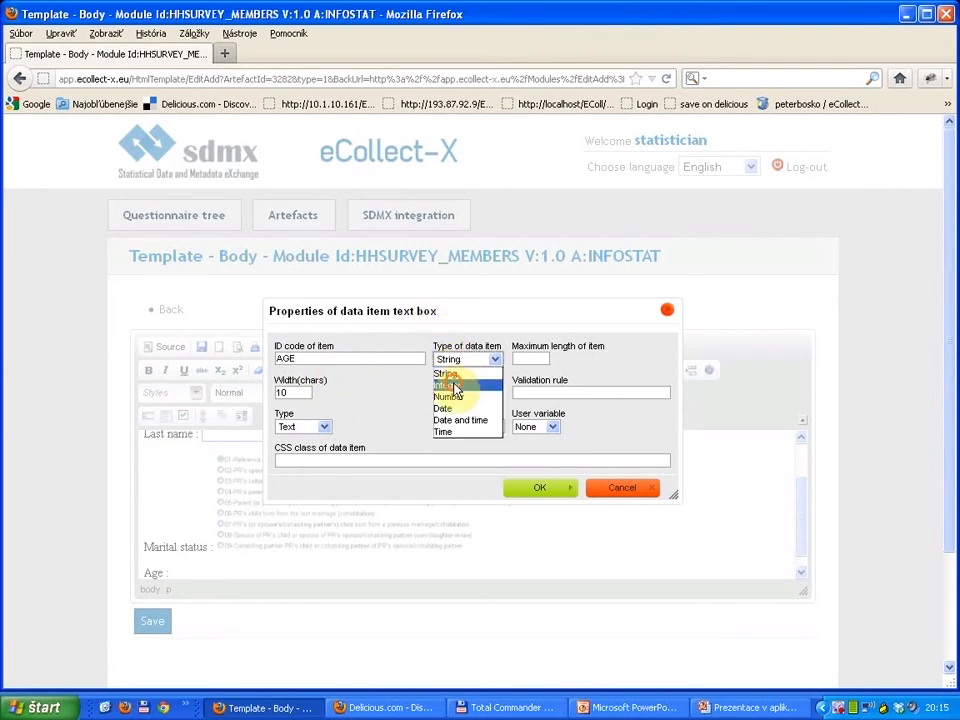
{"action": "left_click", "coordinate": [455, 386]}
{"action": "left_click", "coordinate": [461, 394]}
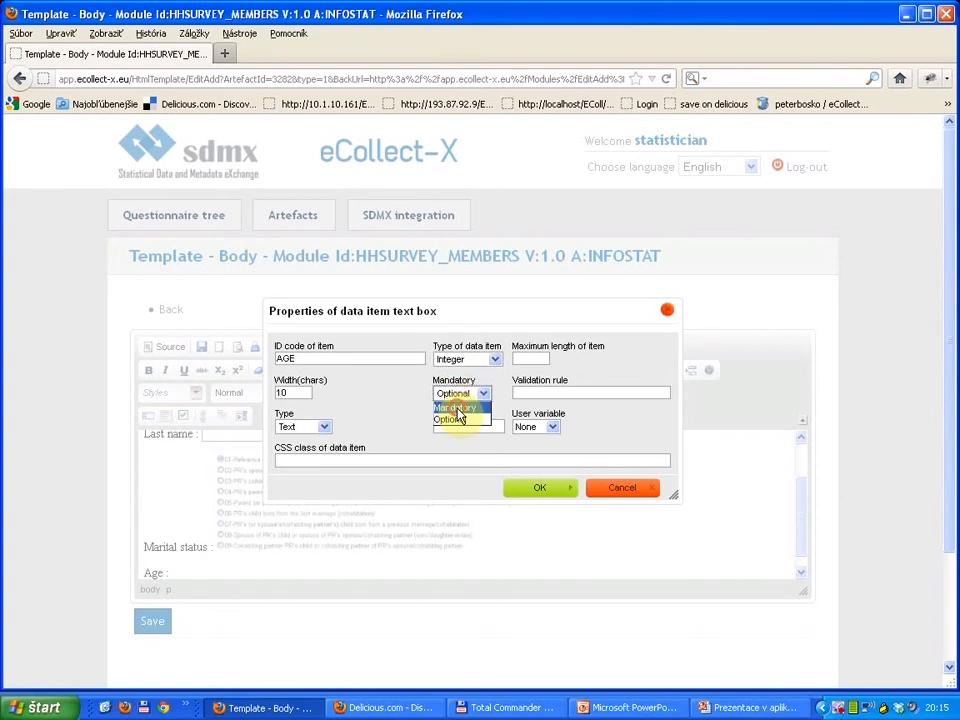
{"action": "left_click", "coordinate": [452, 407]}
{"action": "left_click_drag", "start_coordinate": [287, 395], "coordinate": [267, 395]}
{"action": "type", "text": "3"}
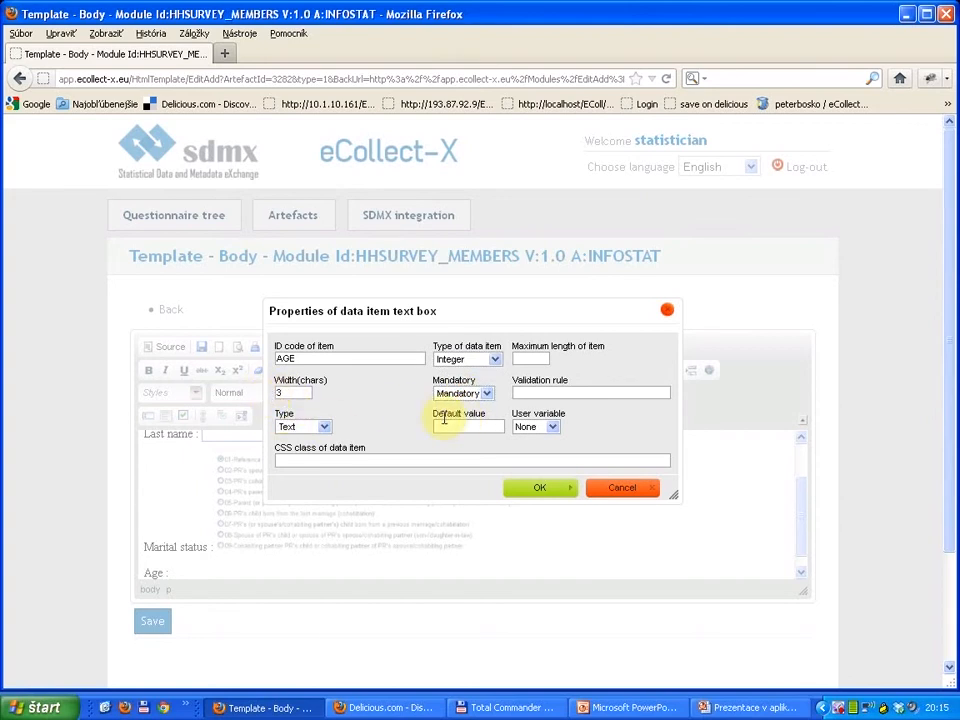
{"action": "left_click", "coordinate": [531, 490]}
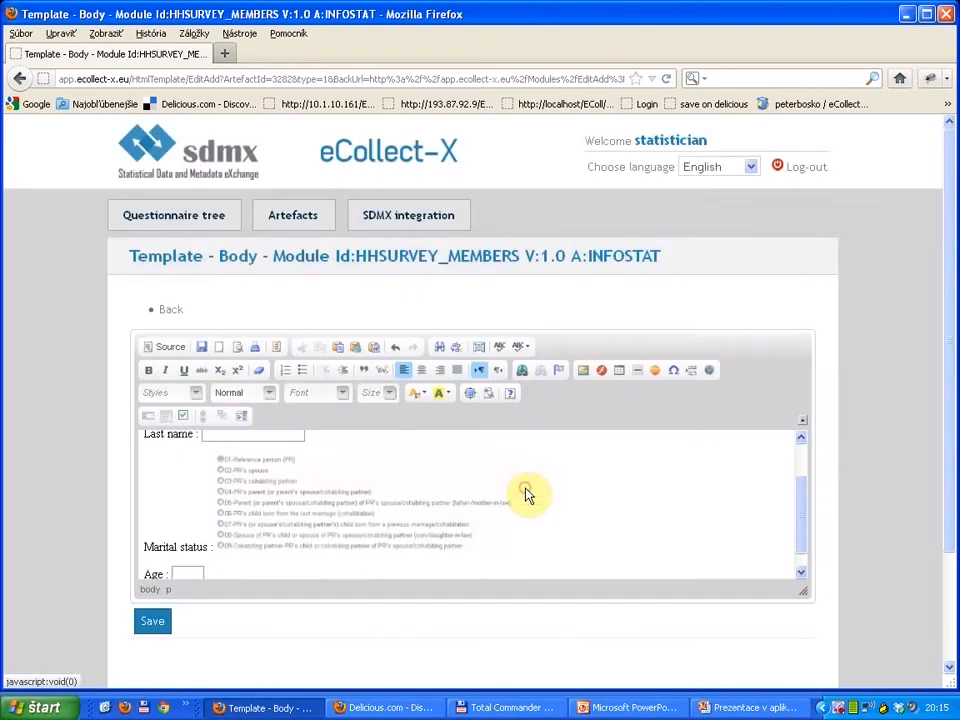
Step: Add spaces before the Age text box to align it with the marital status radio button list
{"action": "scroll", "coordinate": [343, 536], "scroll_direction": "down", "scroll_amount": 1}
{"action": "scroll", "coordinate": [343, 536], "scroll_direction": "up", "scroll_amount": 2}
{"action": "scroll", "coordinate": [343, 536], "scroll_direction": "down", "scroll_amount": 2}
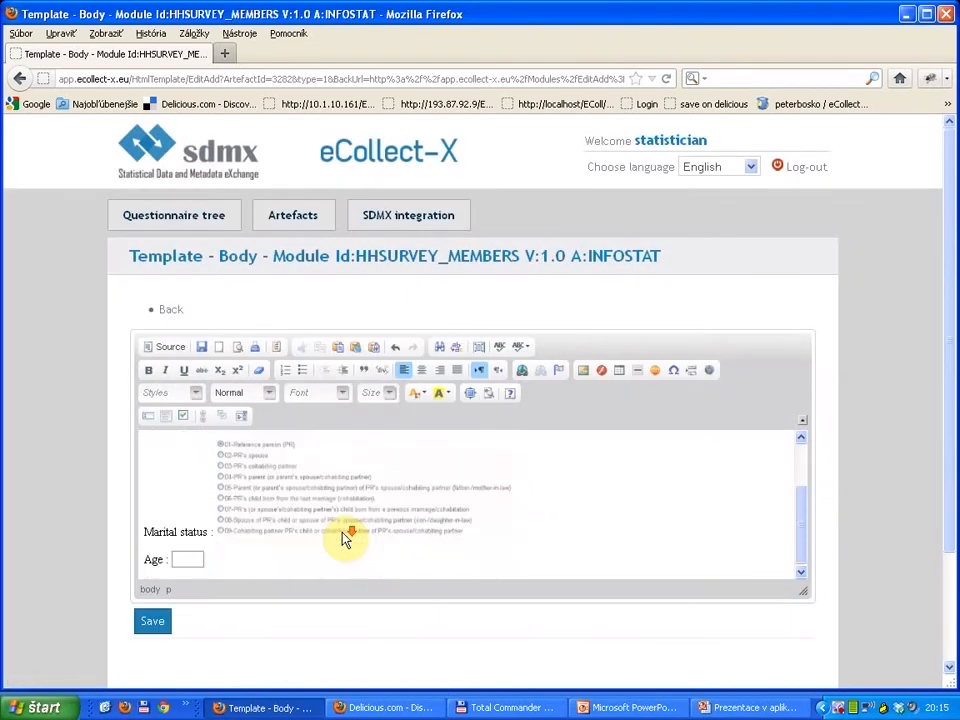
{"action": "scroll", "coordinate": [343, 536], "scroll_direction": "up", "scroll_amount": 2}
{"action": "scroll", "coordinate": [343, 536], "scroll_direction": "down", "scroll_amount": 2}
{"action": "scroll", "coordinate": [343, 536], "scroll_direction": "up", "scroll_amount": 2}
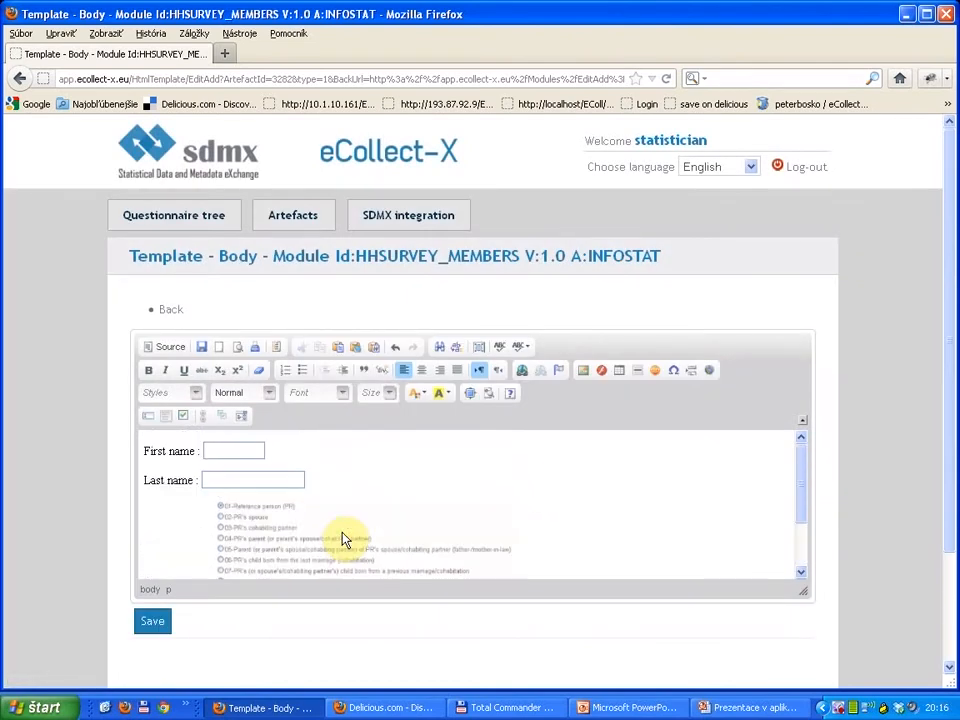
{"action": "scroll", "coordinate": [343, 536], "scroll_direction": "down", "scroll_amount": 2}
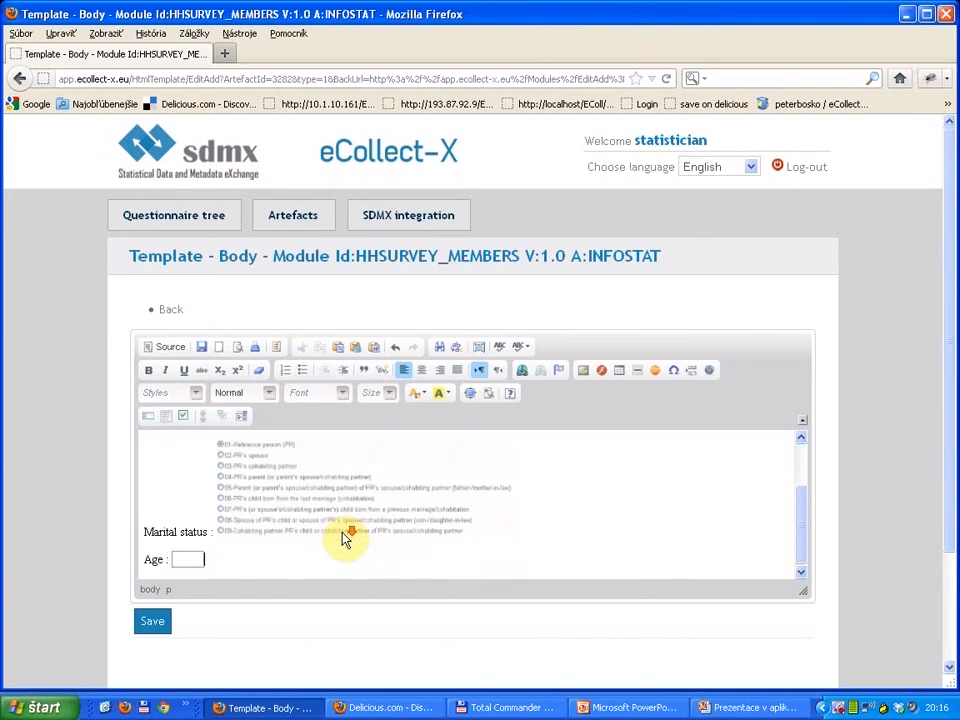
{"action": "left_click", "coordinate": [171, 557]}
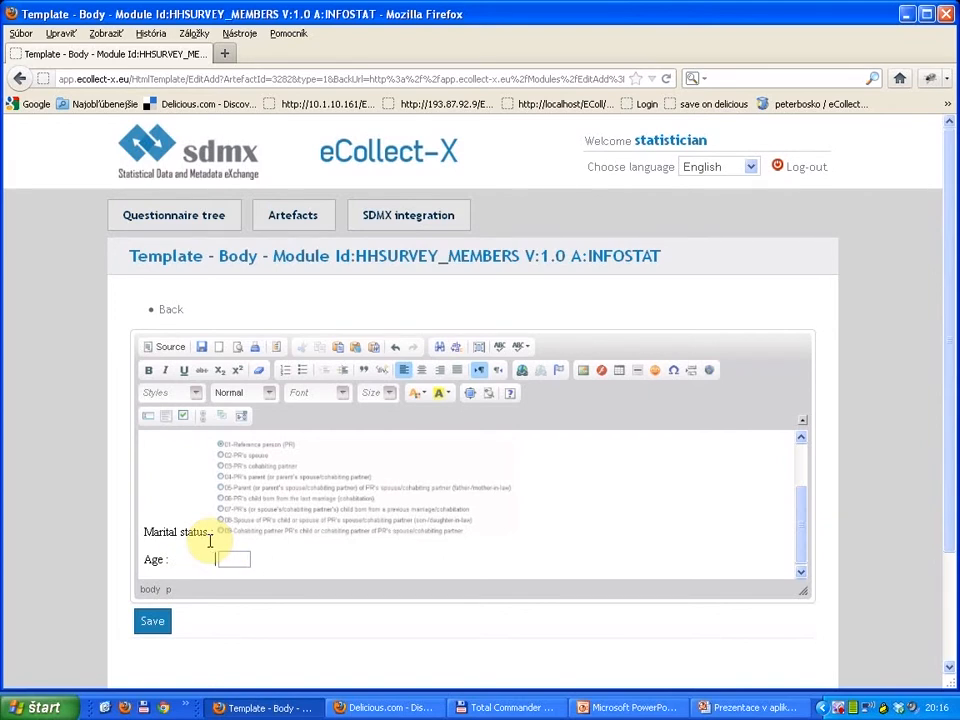
{"action": "left_click_drag", "start_coordinate": [182, 561], "coordinate": [262, 520]}
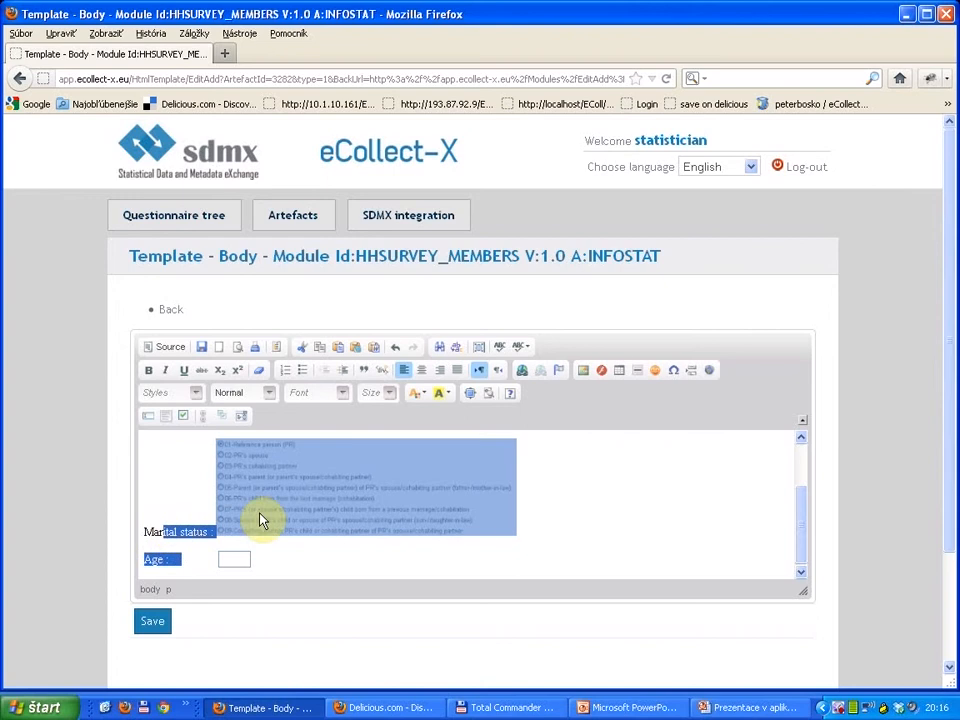
{"action": "left_click", "coordinate": [169, 491]}
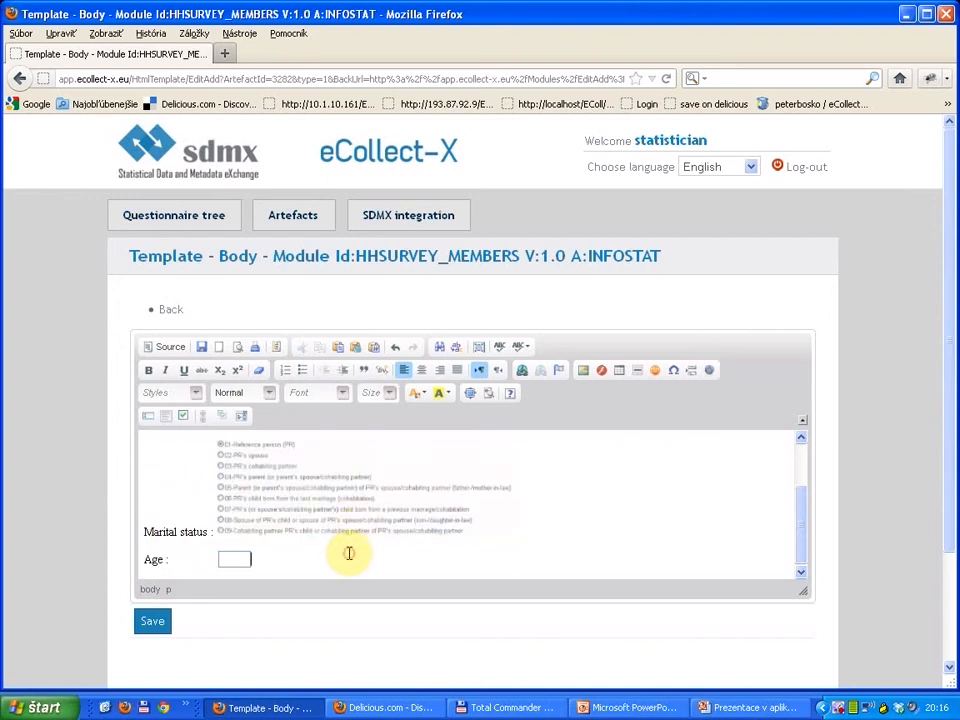
Step: Save the HHSURVEY_MEMBERS body template and go back from the module settings to the questionnaire's fill-in form
{"action": "scroll", "coordinate": [353, 561], "scroll_direction": "down", "scroll_amount": 2}
{"action": "scroll", "coordinate": [353, 556], "scroll_direction": "up", "scroll_amount": 2}
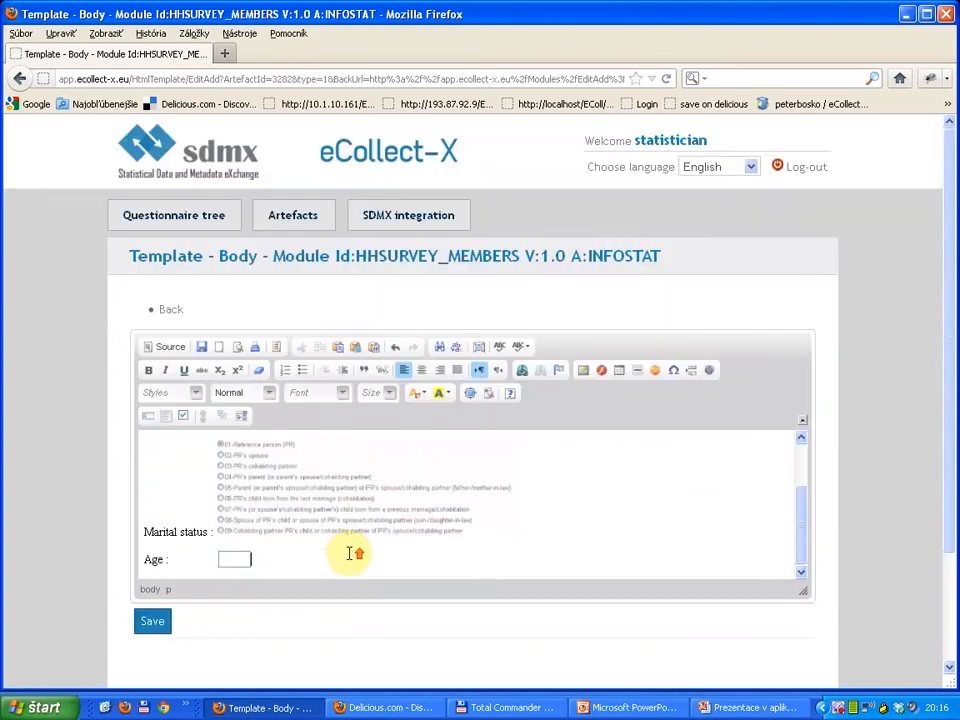
{"action": "left_click", "coordinate": [203, 349]}
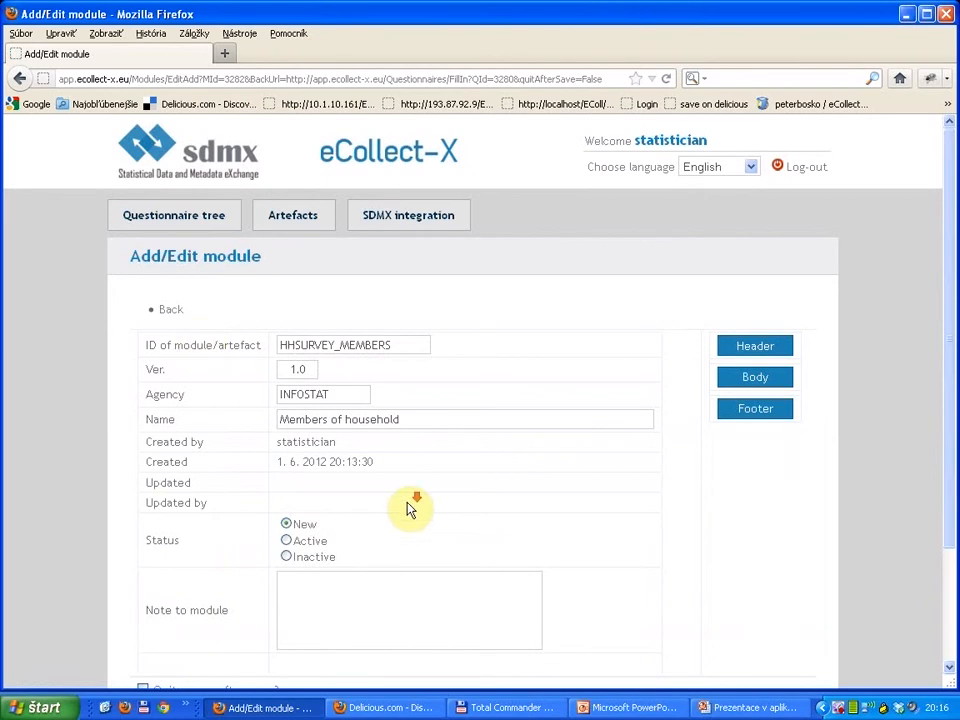
{"action": "scroll", "coordinate": [409, 508], "scroll_direction": "down", "scroll_amount": 3}
{"action": "scroll", "coordinate": [409, 503], "scroll_direction": "up", "scroll_amount": 2}
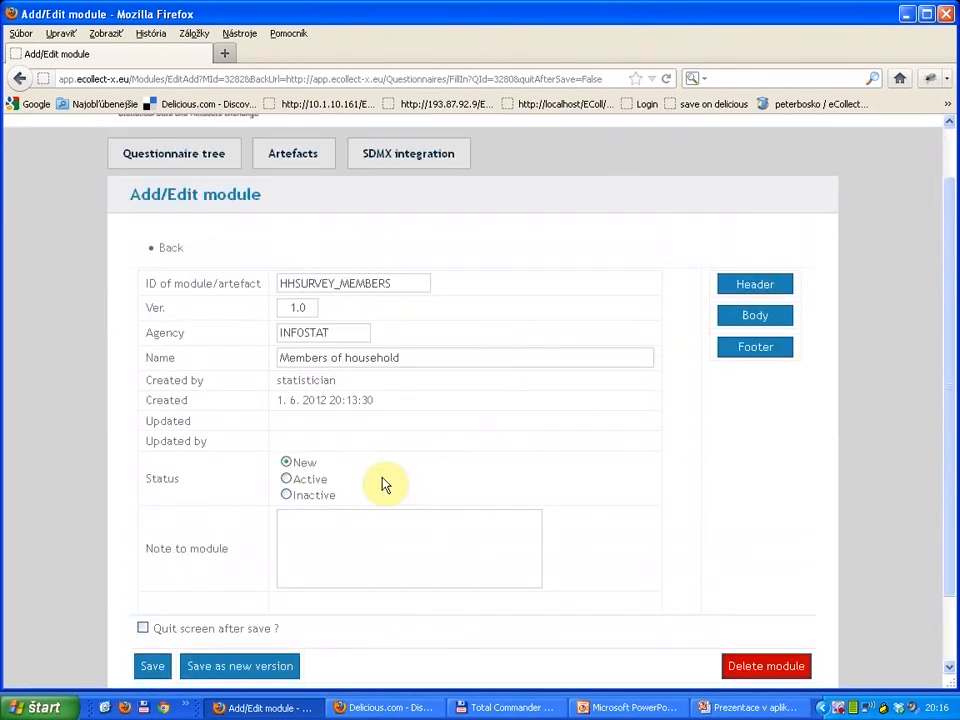
{"action": "left_click", "coordinate": [168, 249]}
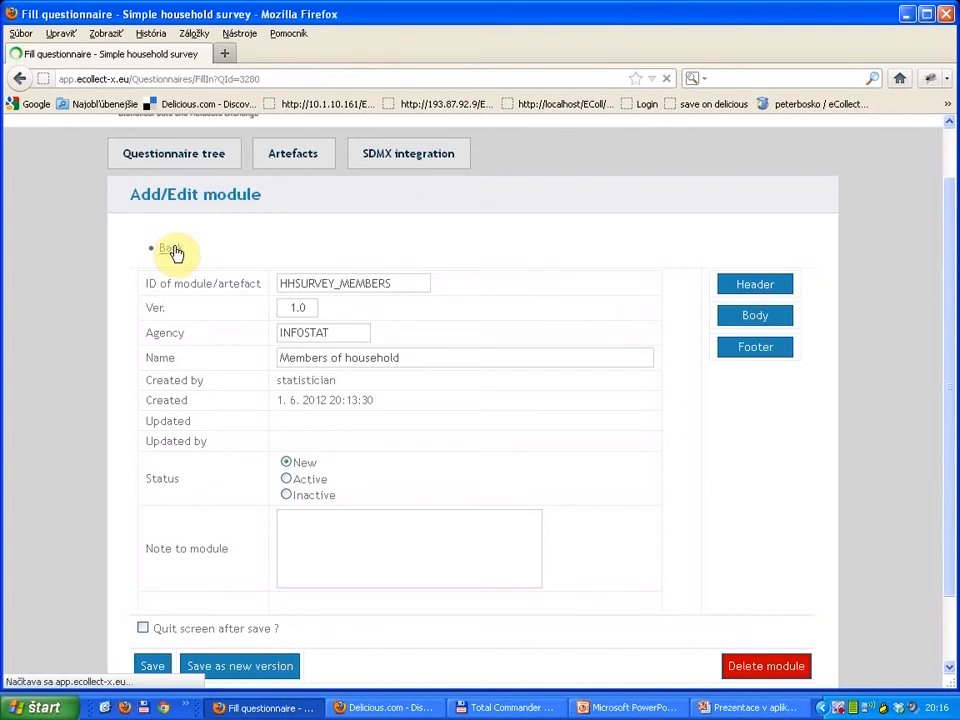
Step: Start adding a module to the HOUSEHOLD_SURVEY questionnaire and choose HHSURVEY_MEMBERS as its module ID
{"action": "scroll", "coordinate": [407, 386], "scroll_direction": "down", "scroll_amount": 3}
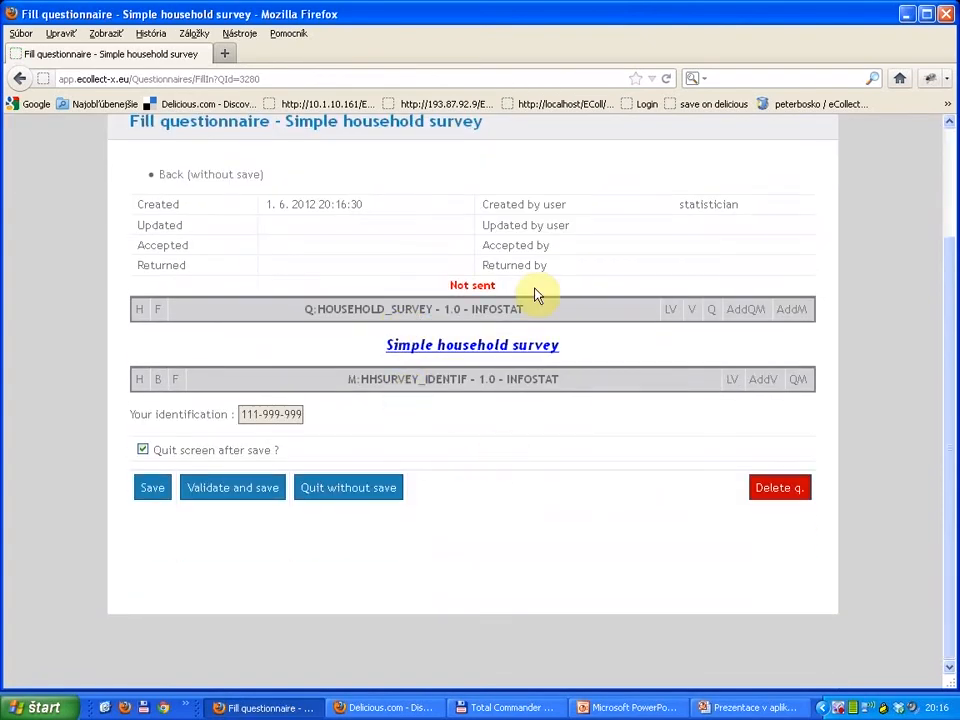
{"action": "left_click", "coordinate": [745, 312]}
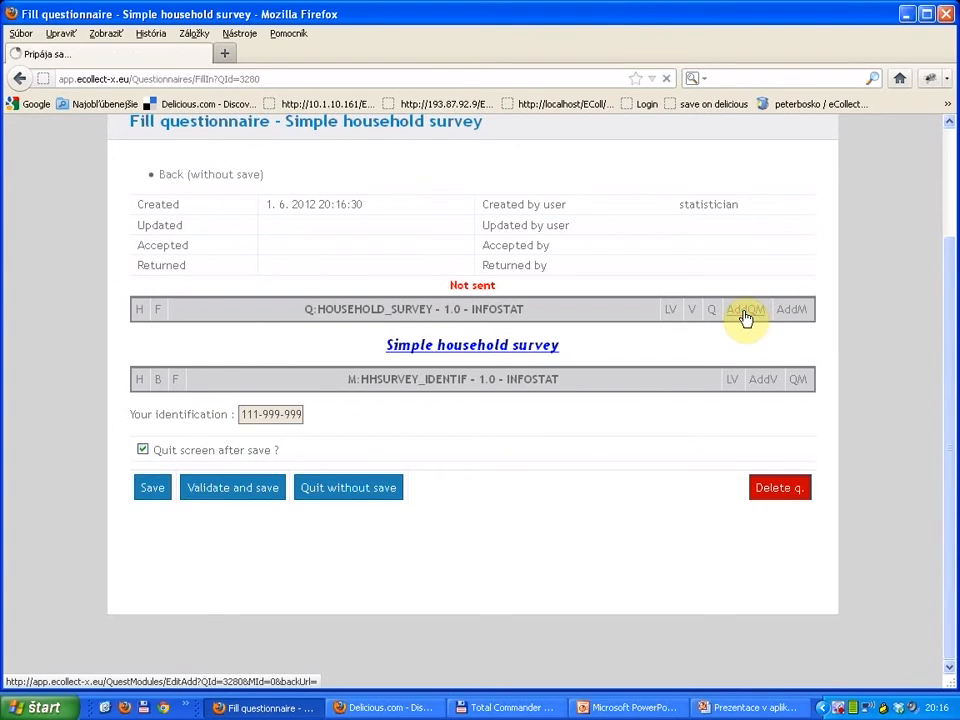
{"action": "scroll", "coordinate": [343, 480], "scroll_direction": "down", "scroll_amount": 3}
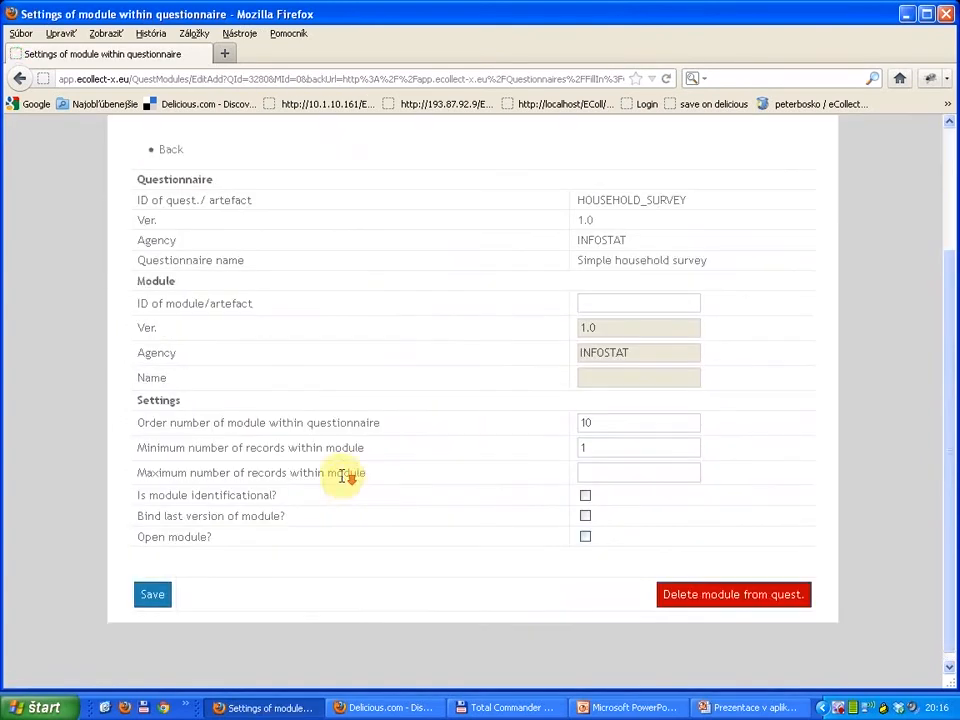
{"action": "left_click", "coordinate": [620, 296]}
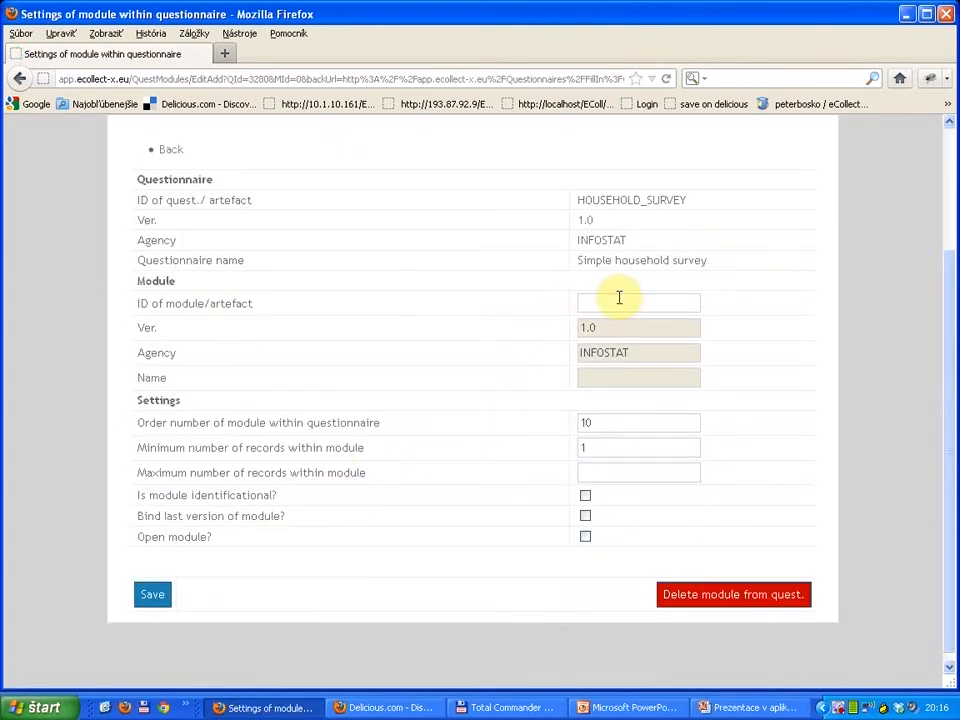
{"action": "type", "text": "H"}
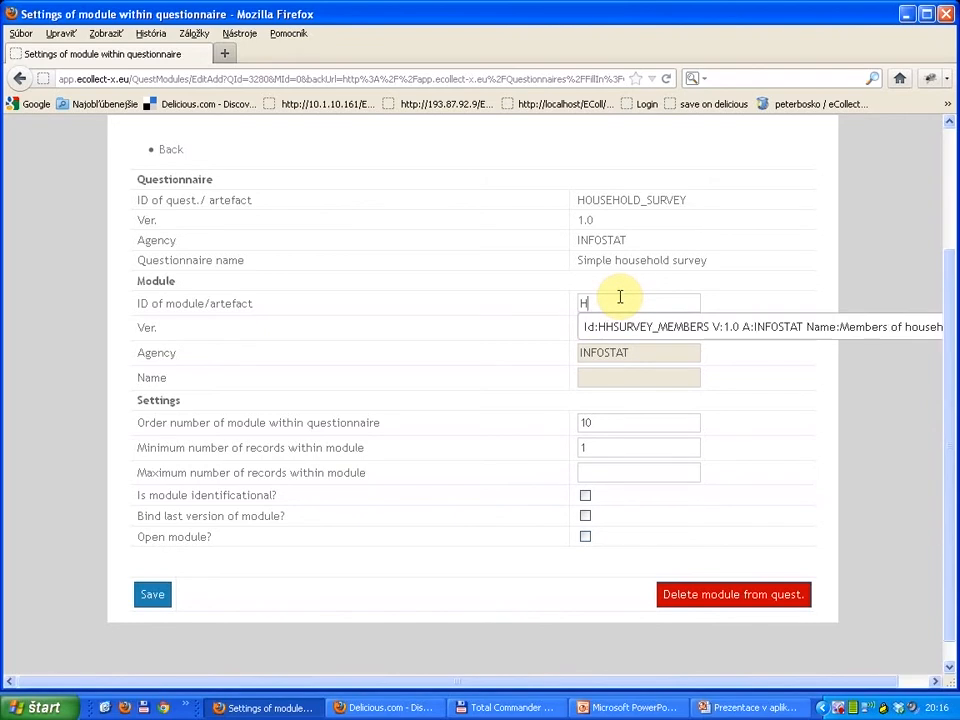
{"action": "key", "text": "Down"}
{"action": "key", "text": "Return"}
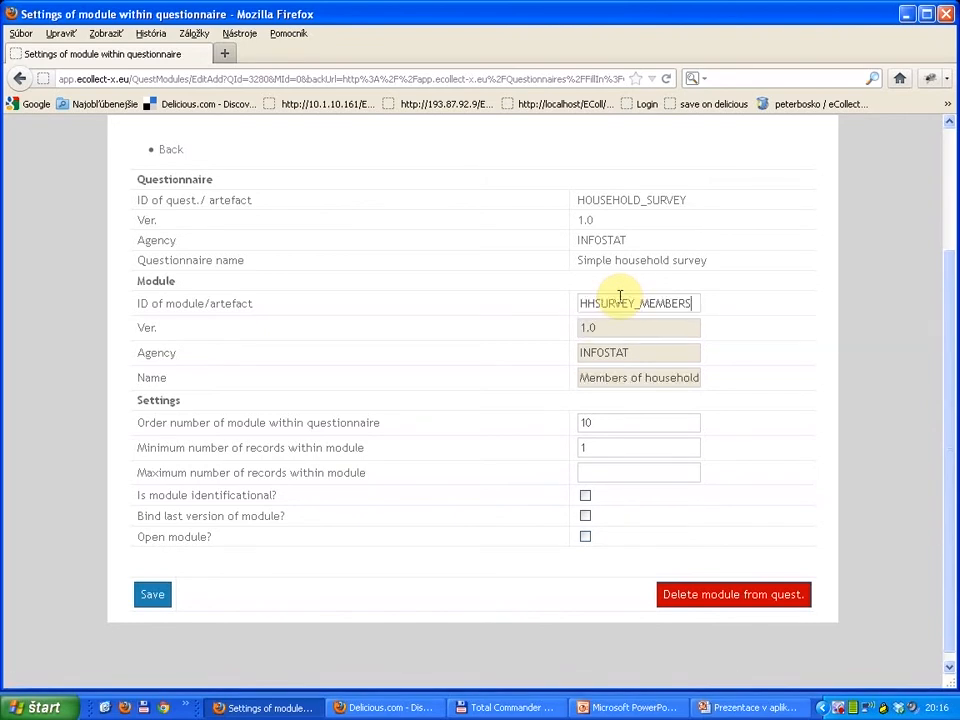
Step: Set the module's order number to 20, enable binding its last version and open module, and save the settings
{"action": "double_click", "coordinate": [585, 422]}
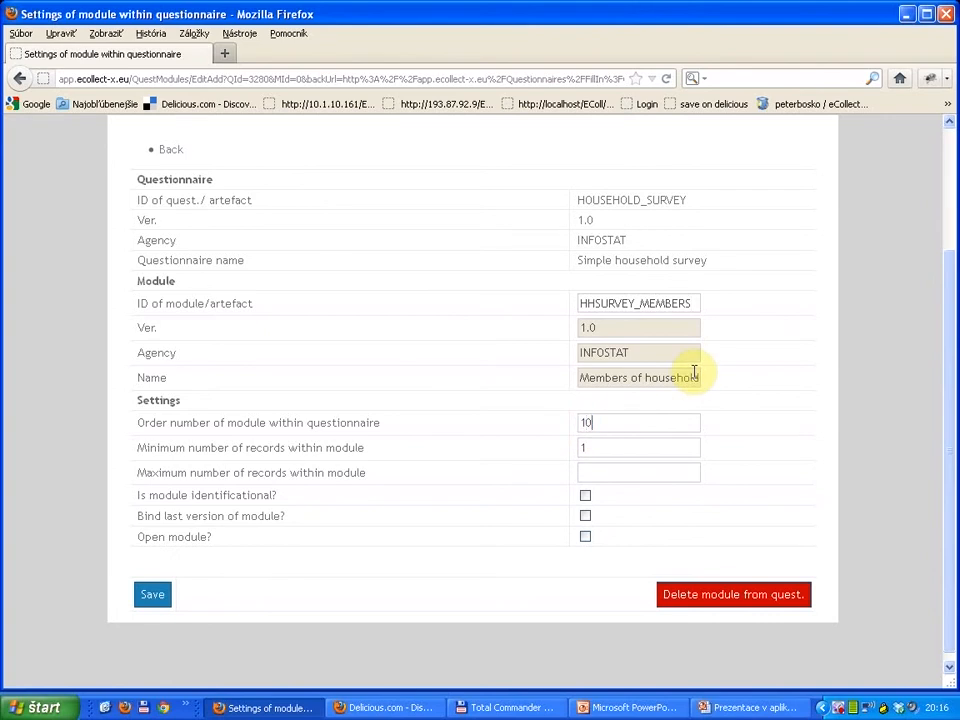
{"action": "type", "text": "04"}
{"action": "key", "text": "BackSpace"}
{"action": "type", "text": "2"}
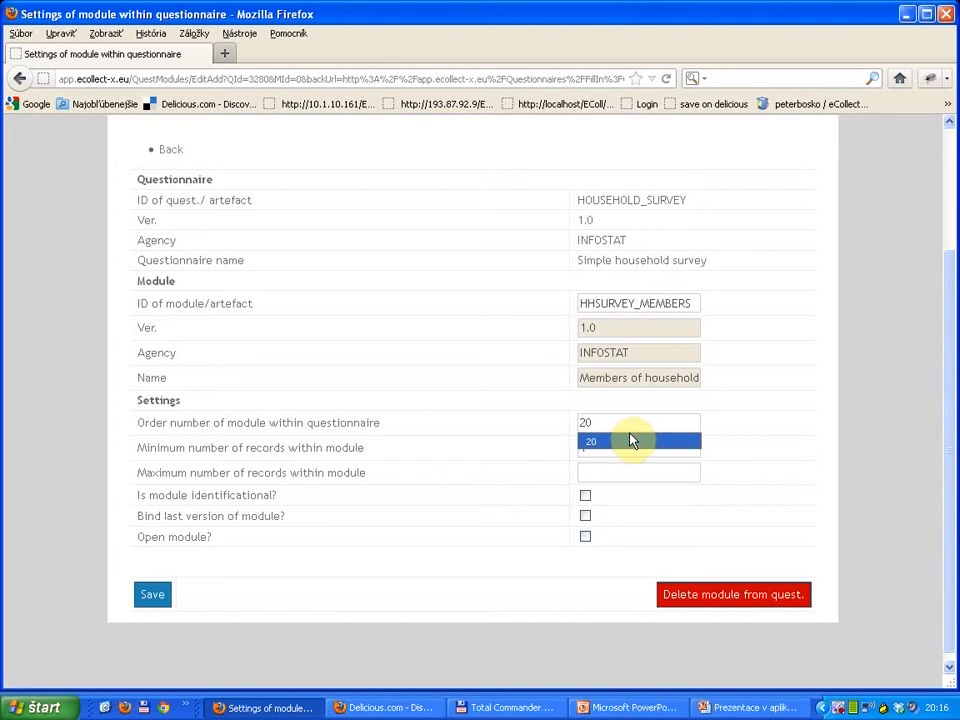
{"action": "left_click", "coordinate": [491, 443]}
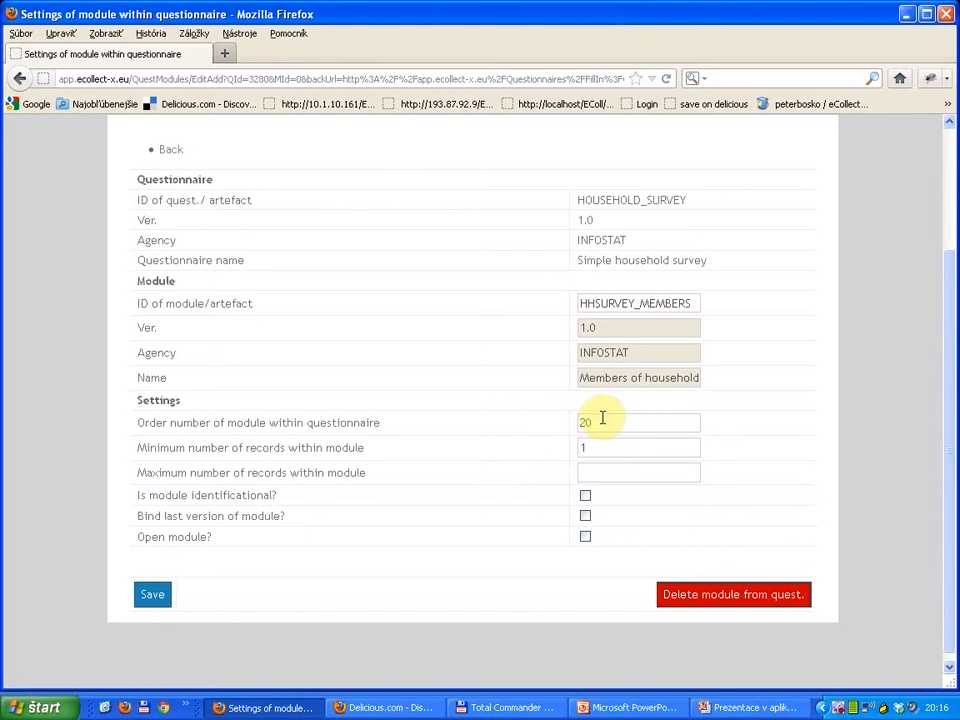
{"action": "left_click", "coordinate": [585, 517]}
{"action": "left_click", "coordinate": [585, 538]}
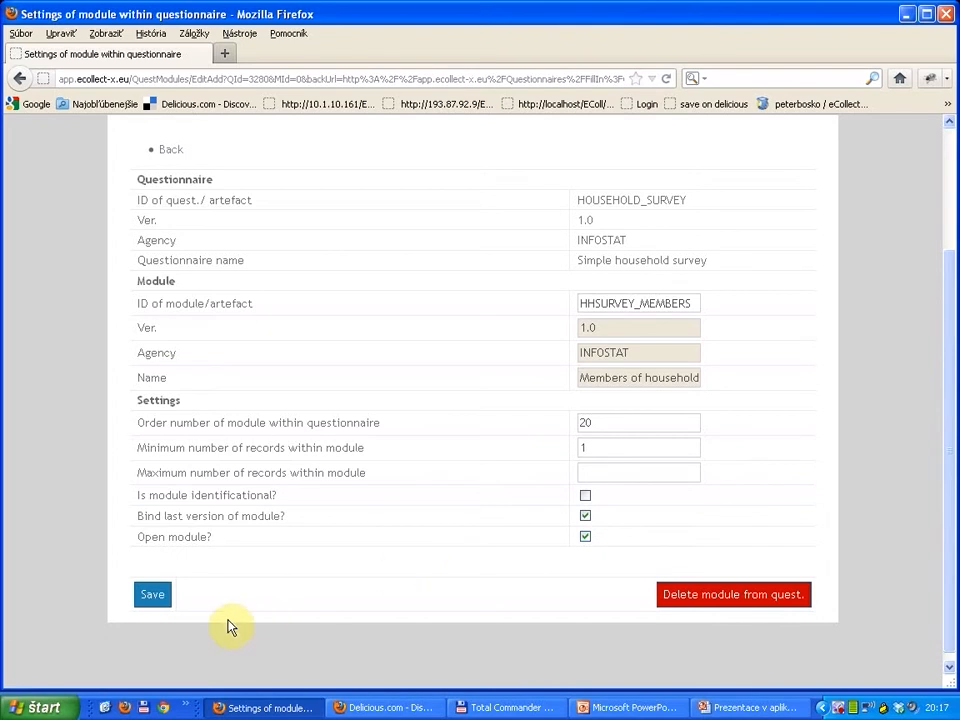
{"action": "left_click", "coordinate": [154, 595]}
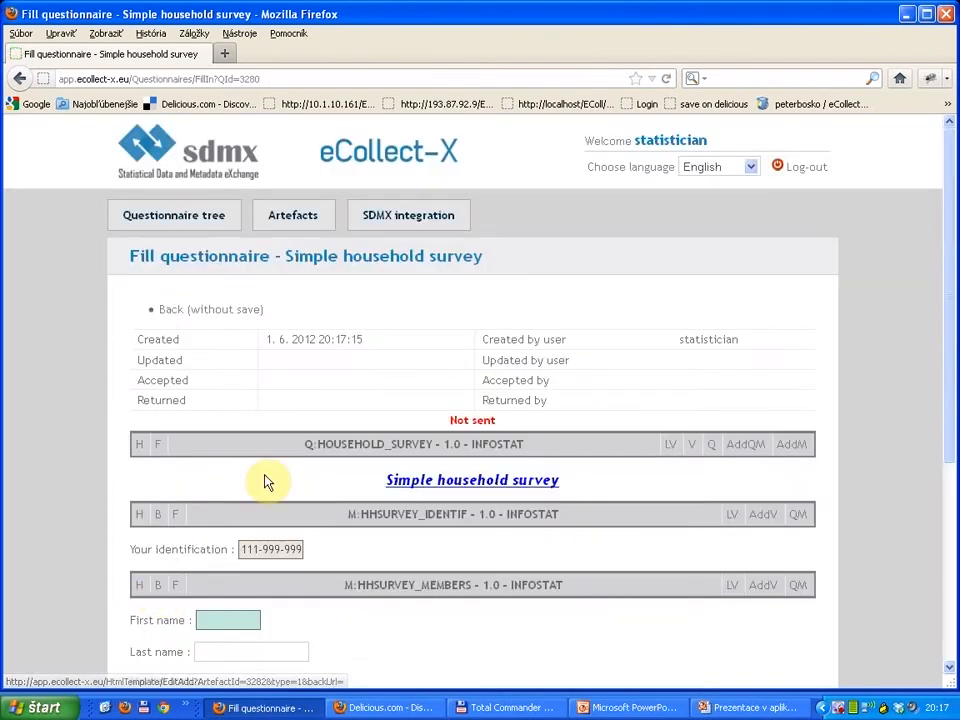
Step: Test the repeating HHSURVEY_MEMBERS module by adding two more records and removing the last one
{"action": "scroll", "coordinate": [266, 481], "scroll_direction": "down", "scroll_amount": 3}
{"action": "scroll", "coordinate": [266, 481], "scroll_direction": "down", "scroll_amount": 3}
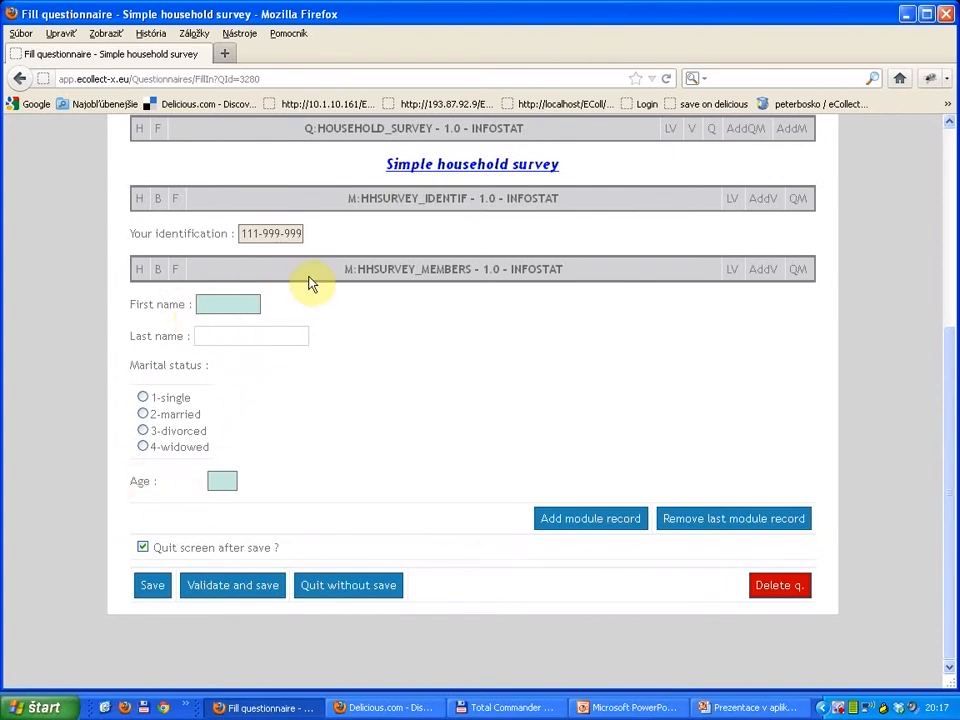
{"action": "left_click", "coordinate": [589, 520]}
{"action": "scroll", "coordinate": [618, 543], "scroll_direction": "down", "scroll_amount": 3}
{"action": "left_click", "coordinate": [615, 568]}
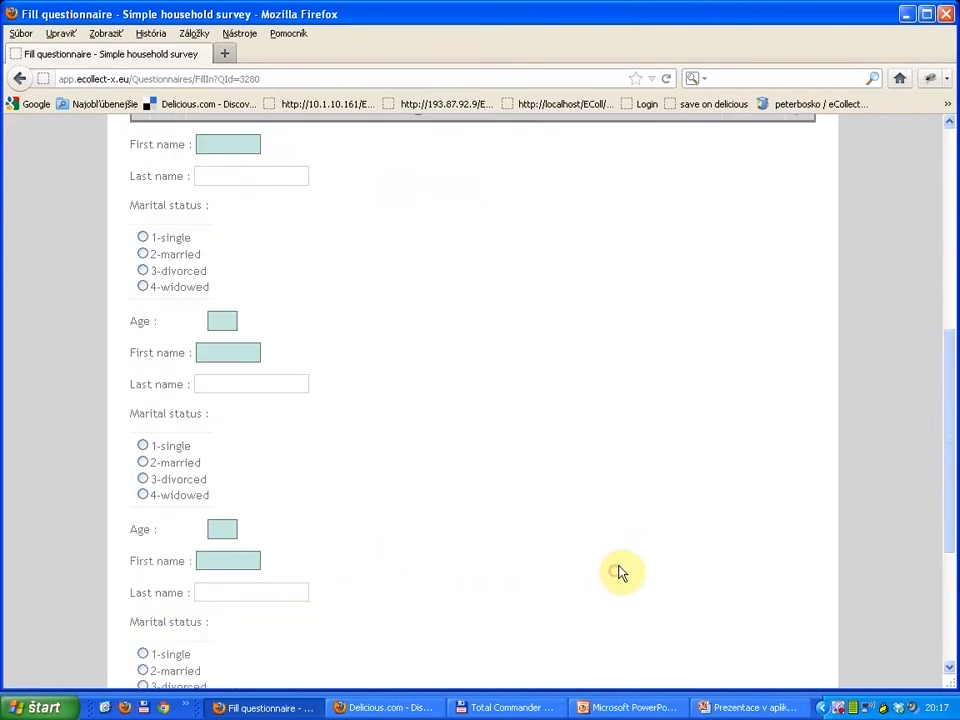
{"action": "scroll", "coordinate": [660, 575], "scroll_direction": "down", "scroll_amount": 3}
{"action": "left_click", "coordinate": [713, 616]}
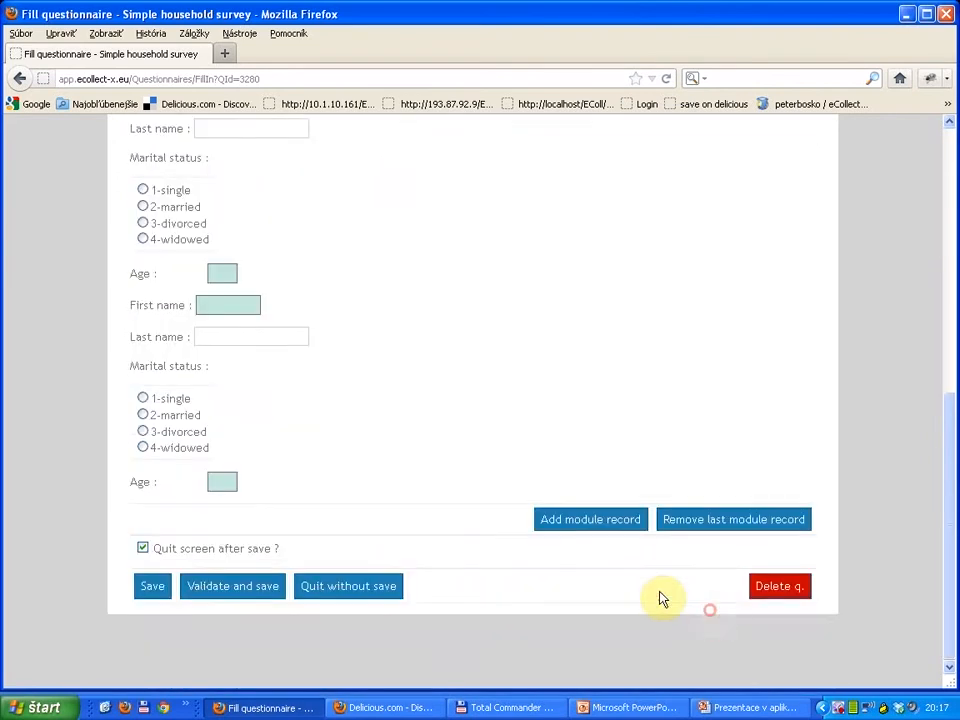
Step: Make the LAST text box mandatory in the HHSURVEY_MEMBERS body template and save the template
{"action": "scroll", "coordinate": [437, 579], "scroll_direction": "up", "scroll_amount": 3}
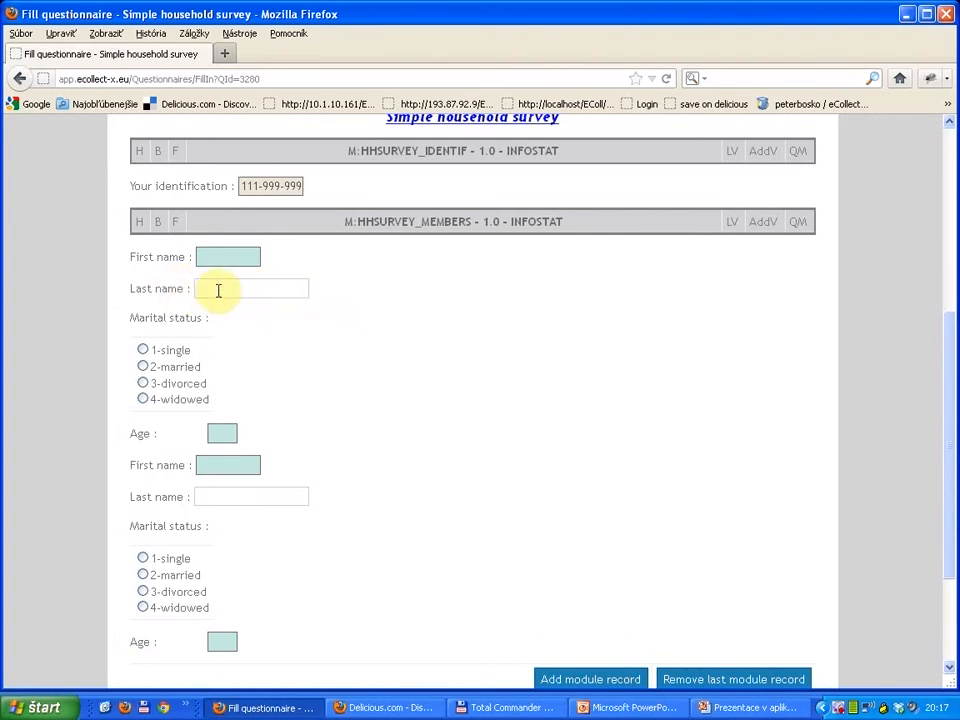
{"action": "left_click", "coordinate": [158, 226]}
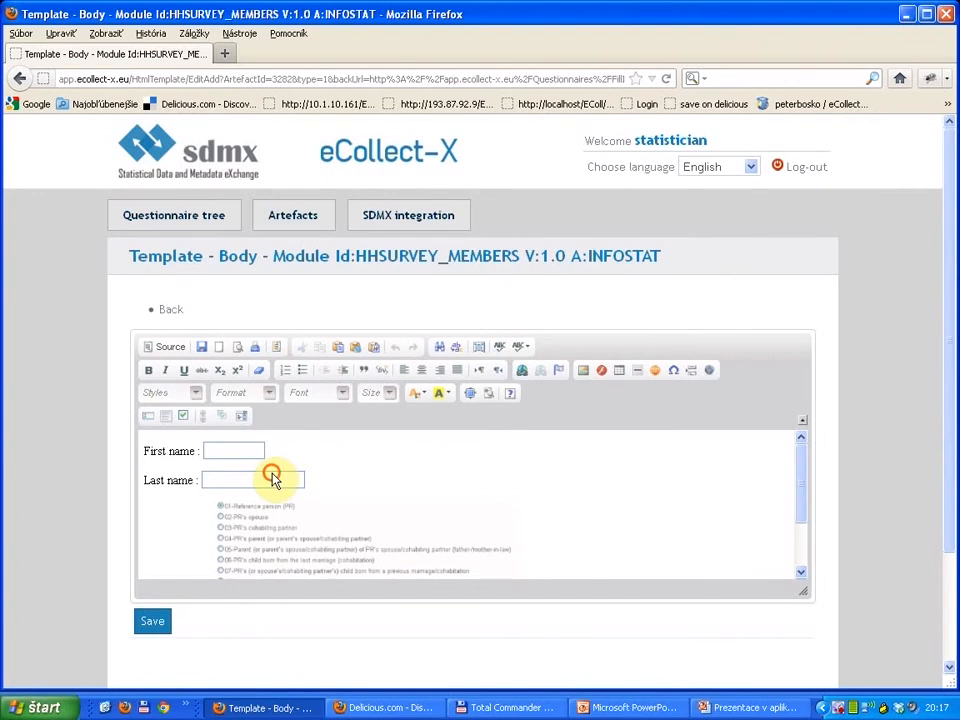
{"action": "left_click", "coordinate": [273, 480]}
{"action": "double_click", "coordinate": [273, 480]}
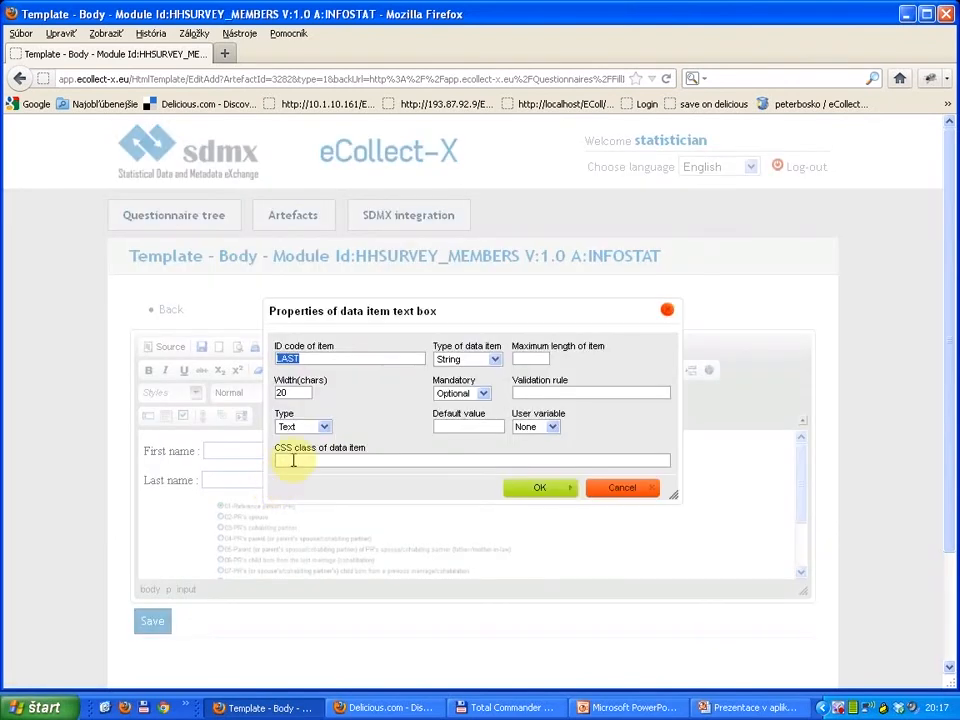
{"action": "left_click", "coordinate": [478, 393]}
{"action": "left_click", "coordinate": [463, 406]}
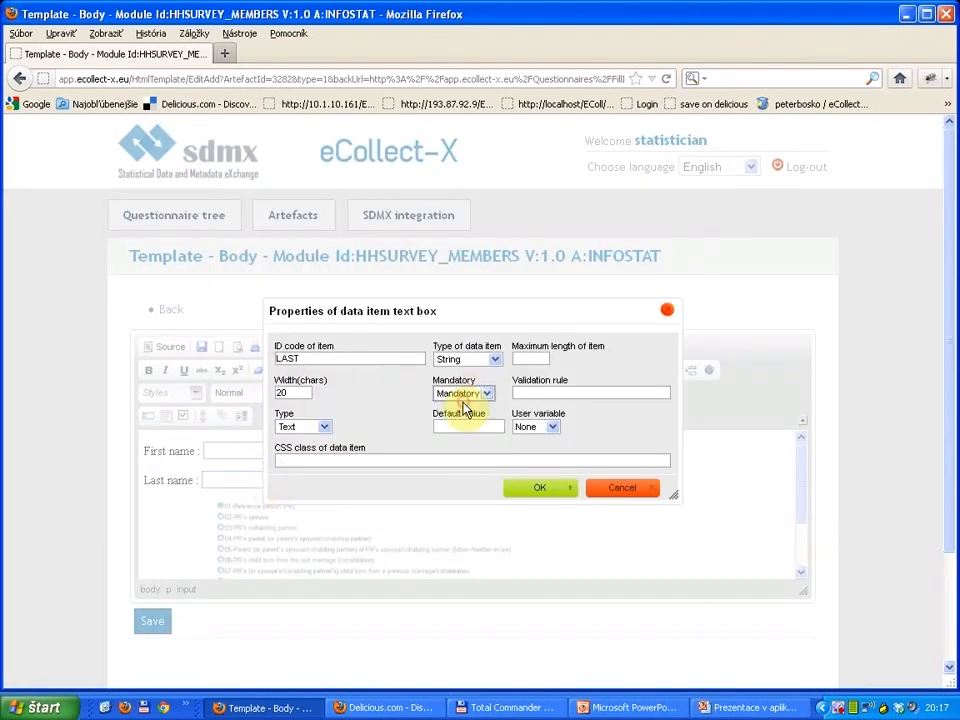
{"action": "left_click", "coordinate": [537, 489]}
{"action": "left_click", "coordinate": [203, 348]}
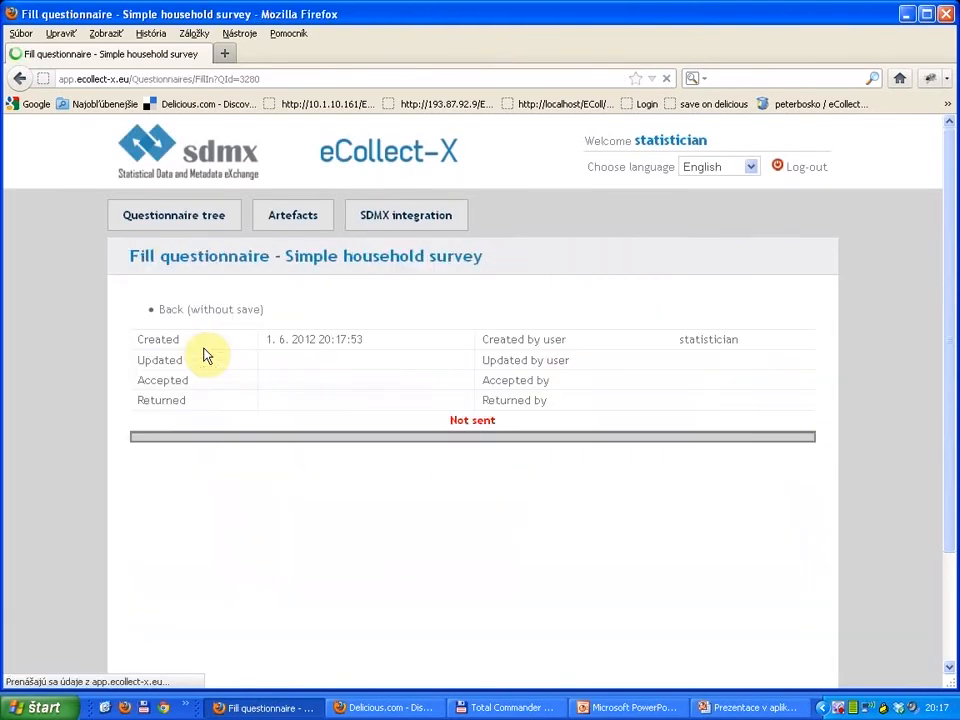
Step: Test the Age field's validation in the fill-in form with the letter s, an empty value and the number 9
{"action": "scroll", "coordinate": [208, 354], "scroll_direction": "down", "scroll_amount": 6}
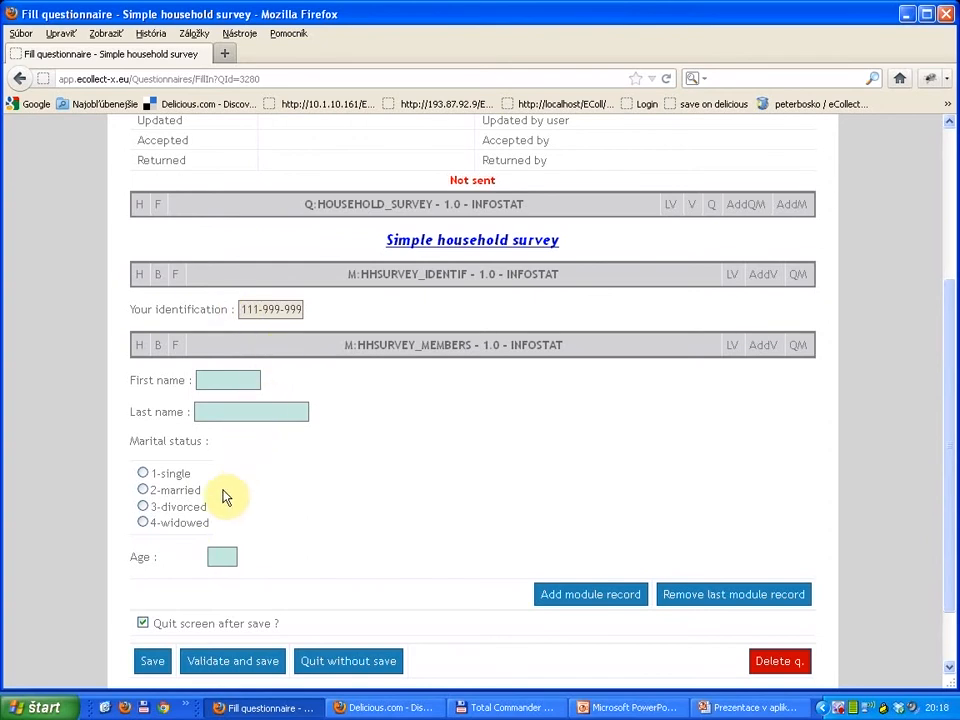
{"action": "scroll", "coordinate": [223, 490], "scroll_direction": "down", "scroll_amount": 1}
{"action": "scroll", "coordinate": [223, 490], "scroll_direction": "up", "scroll_amount": 1}
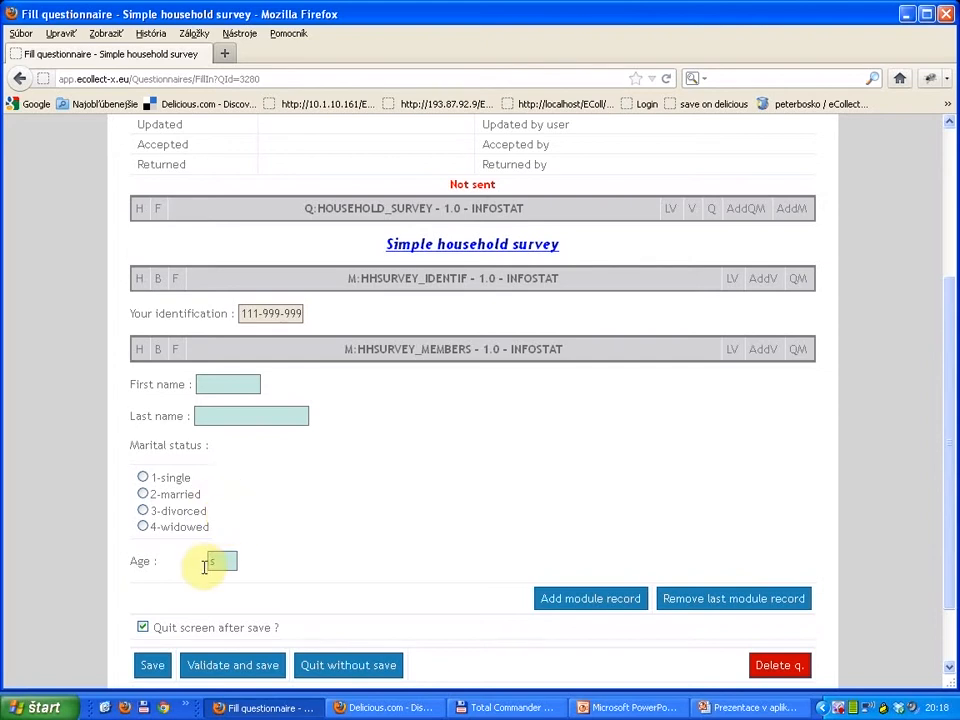
{"action": "left_click", "coordinate": [215, 415]}
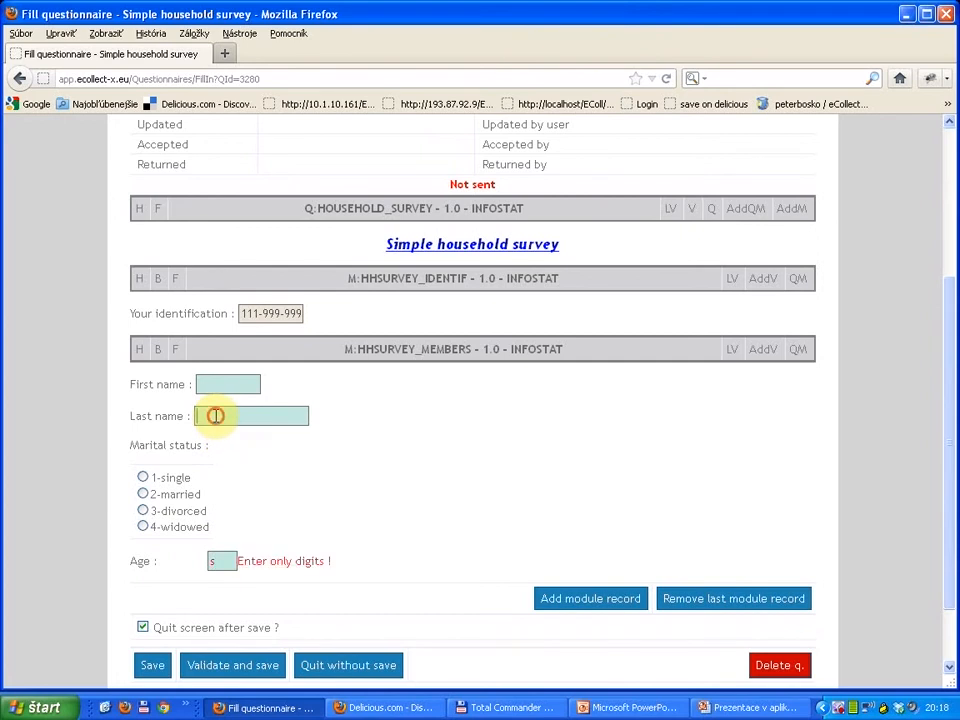
{"action": "double_click", "coordinate": [205, 558]}
{"action": "key", "text": "BackSpace"}
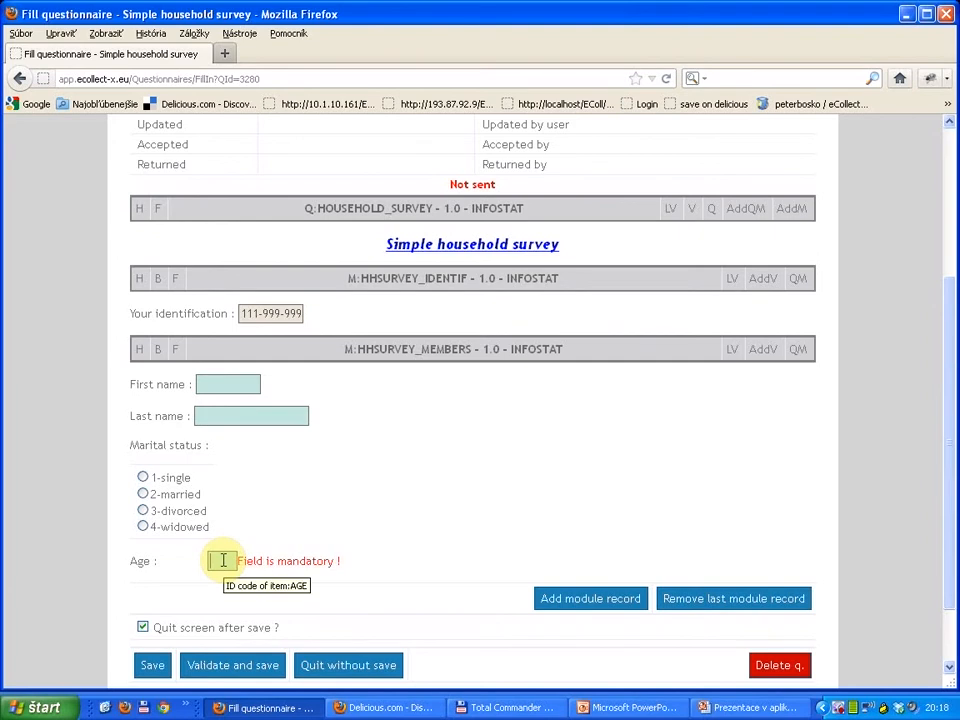
{"action": "type", "text": "9"}
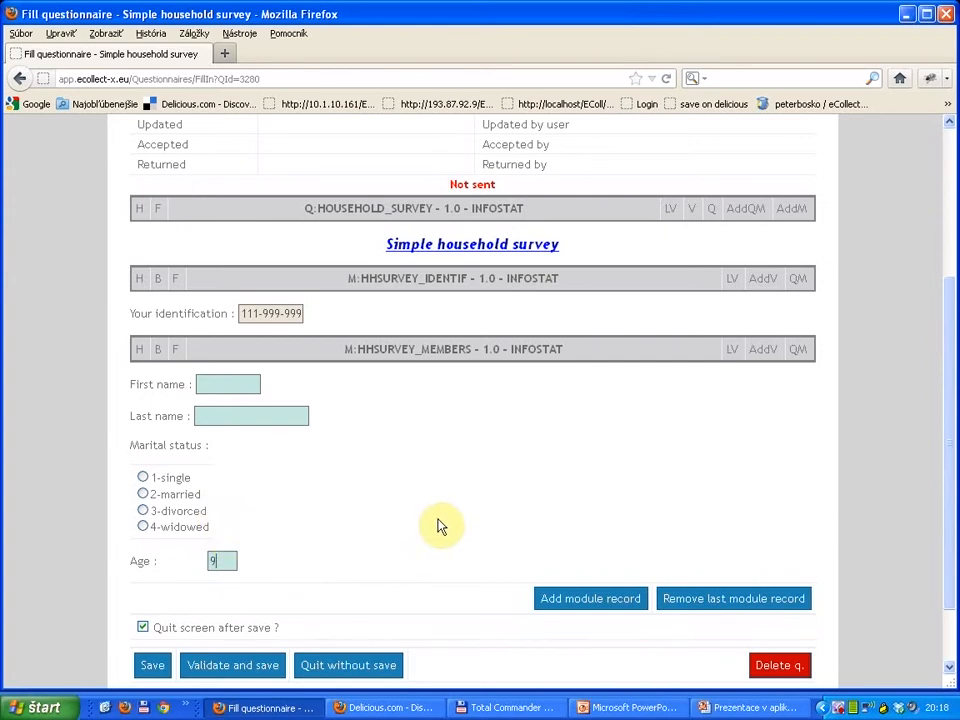
Step: Log out of the statistician account and log in with the administrator's login name and saved password
{"action": "scroll", "coordinate": [439, 525], "scroll_direction": "down", "scroll_amount": 1}
{"action": "scroll", "coordinate": [439, 525], "scroll_direction": "up", "scroll_amount": 2}
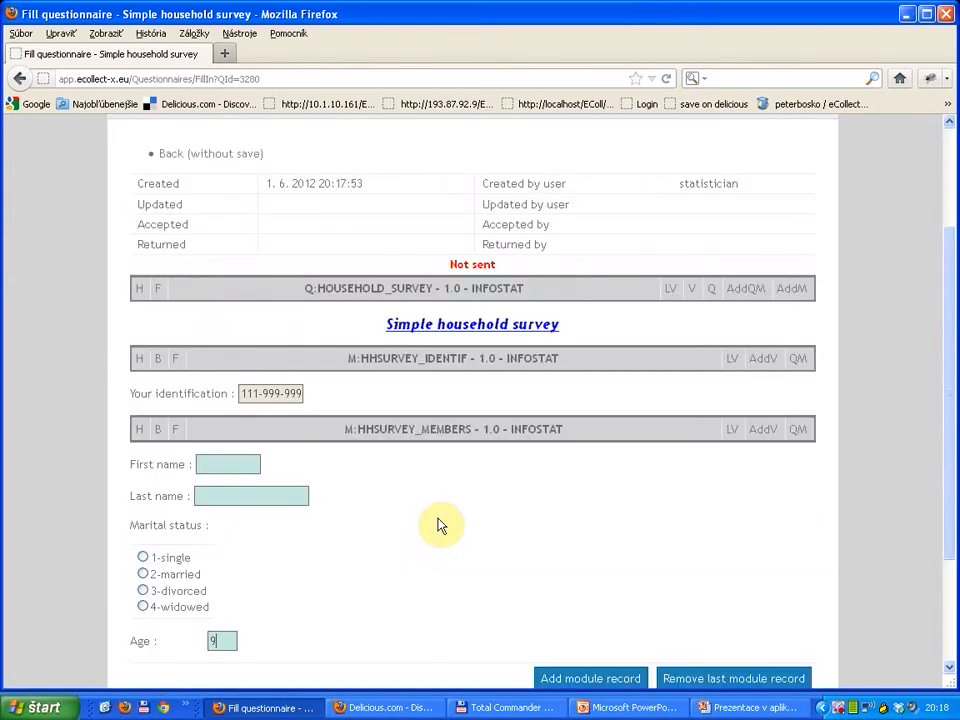
{"action": "scroll", "coordinate": [439, 525], "scroll_direction": "down", "scroll_amount": 1}
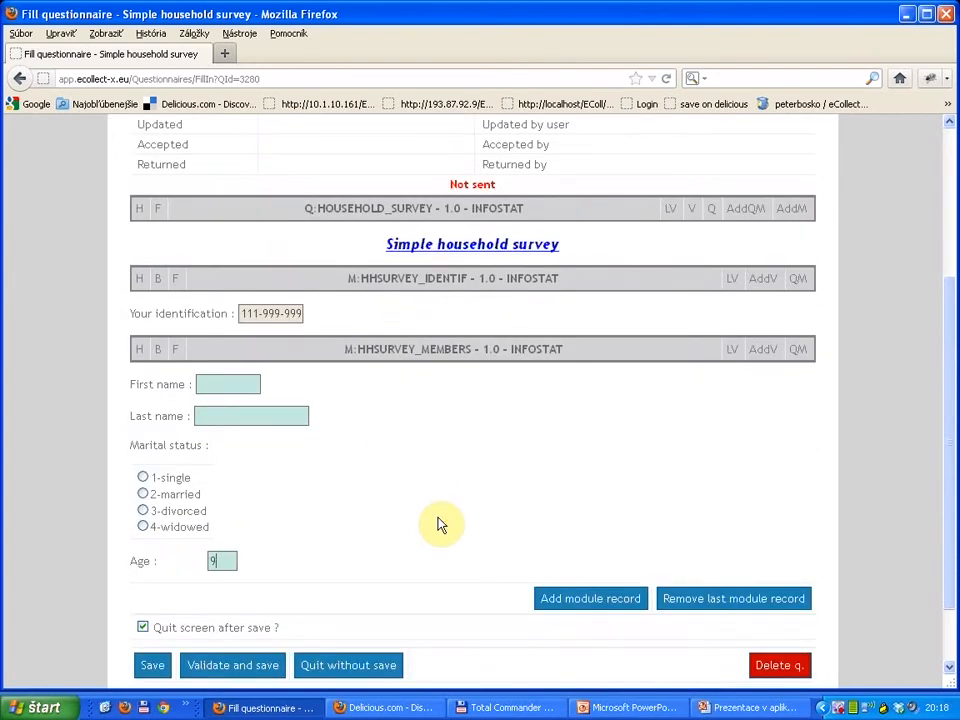
{"action": "scroll", "coordinate": [439, 524], "scroll_direction": "up", "scroll_amount": 3}
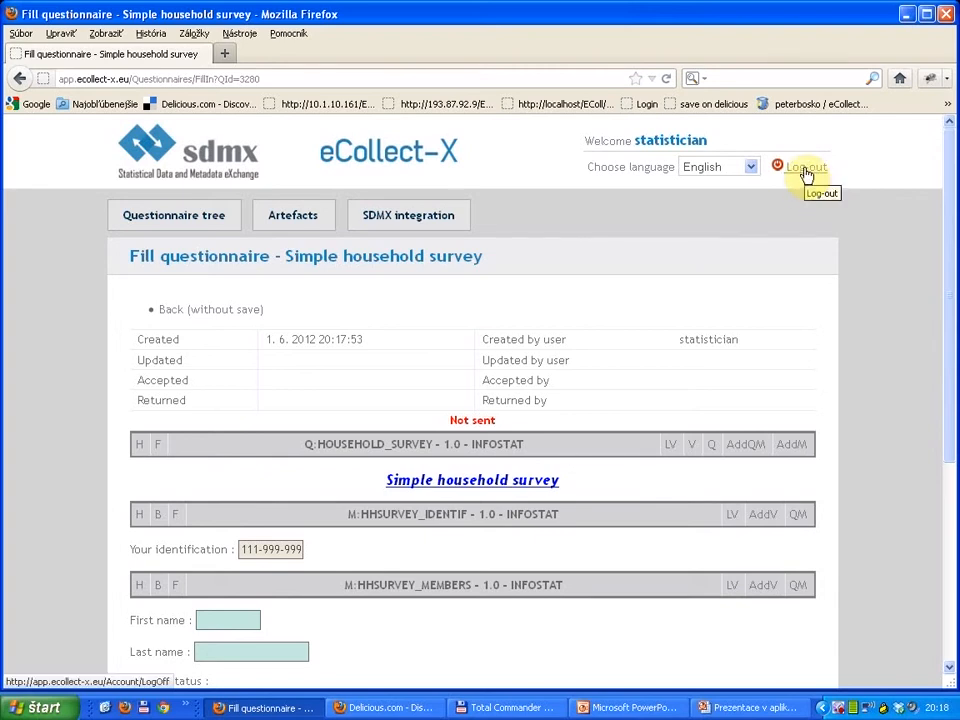
{"action": "left_click", "coordinate": [806, 170]}
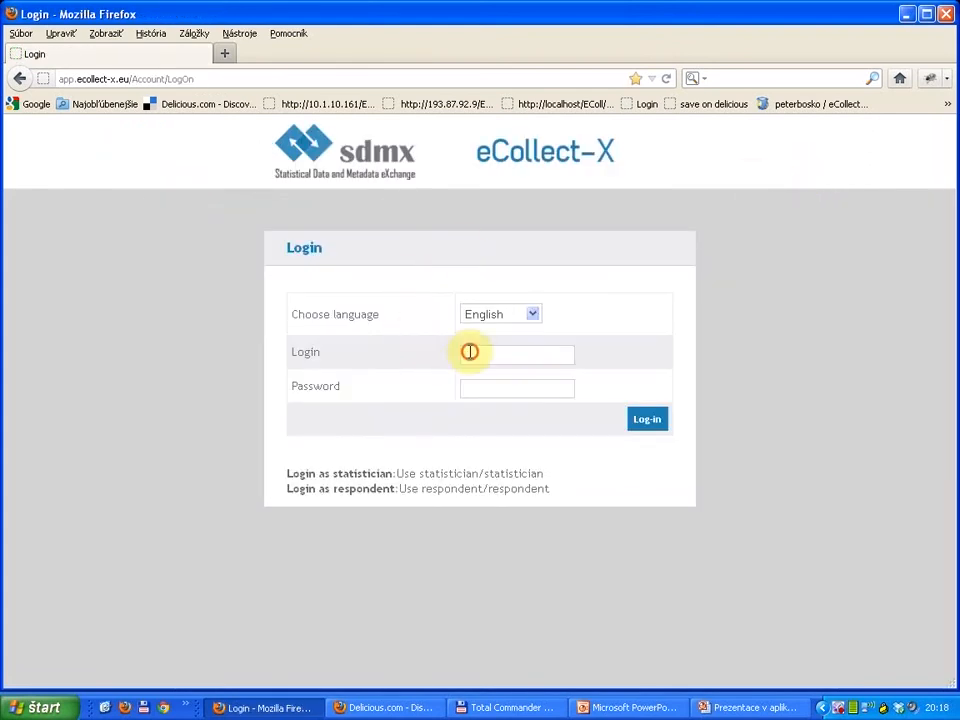
{"action": "left_click", "coordinate": [469, 352]}
{"action": "type", "text": "pe"}
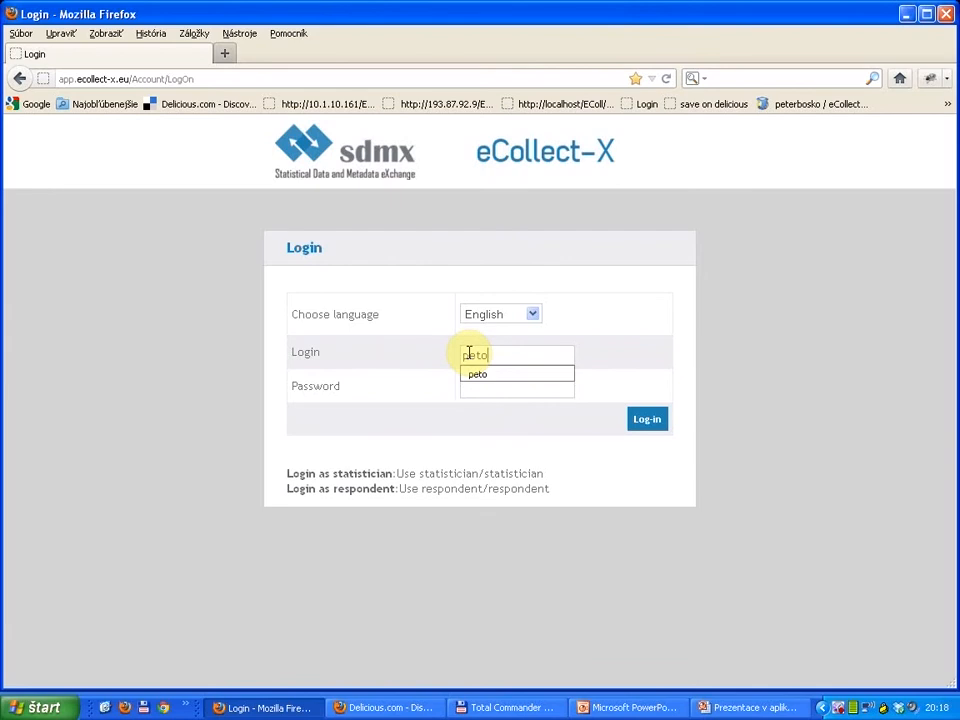
{"action": "type", "text": "to"}
{"action": "key", "text": "Tab"}
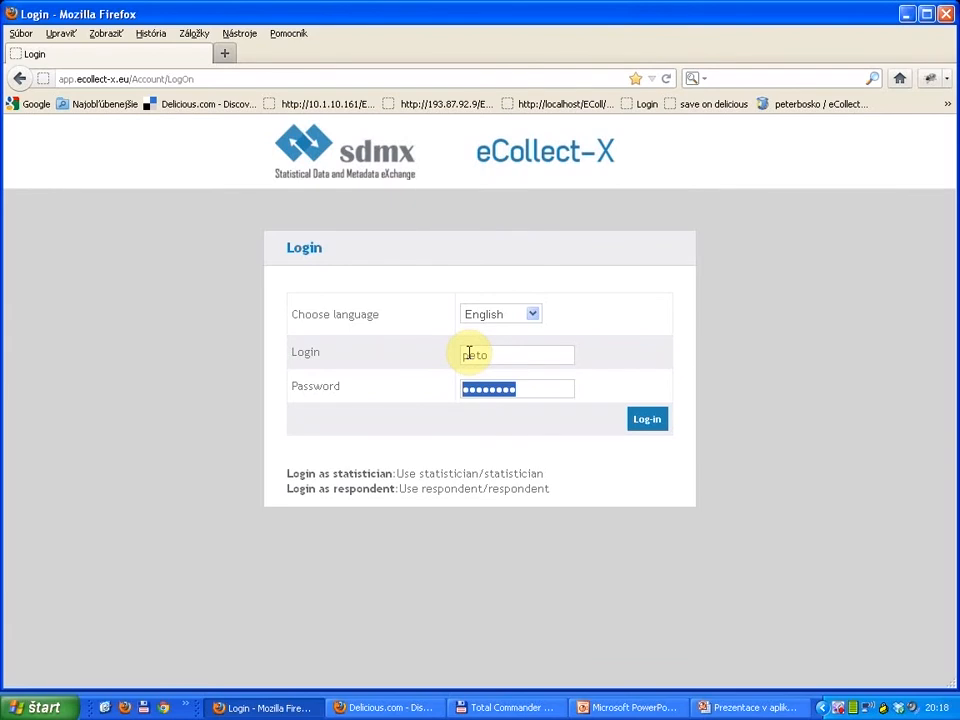
{"action": "left_click", "coordinate": [647, 419]}
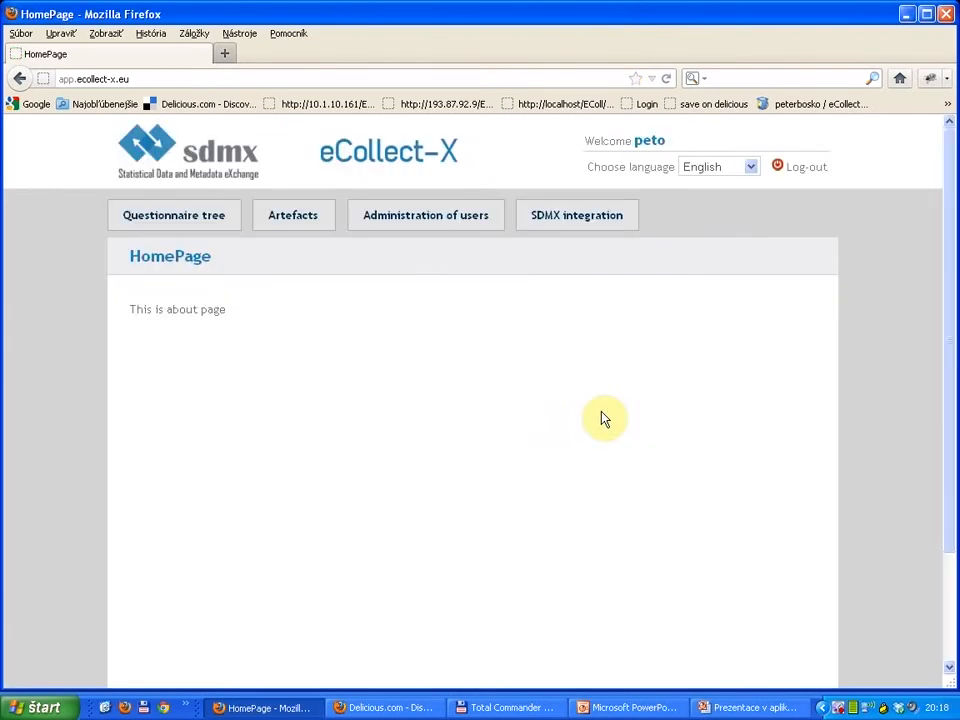
Step: Search the user administration list for "respo" and open the record of the user with the login respondent
{"action": "left_click", "coordinate": [414, 227]}
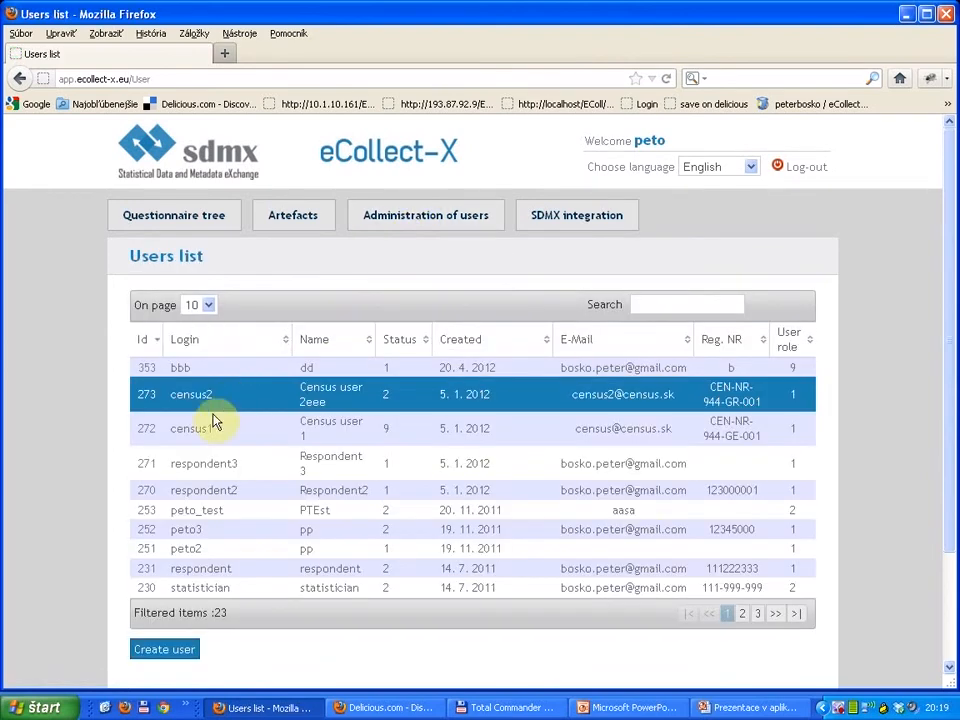
{"action": "left_click", "coordinate": [656, 302]}
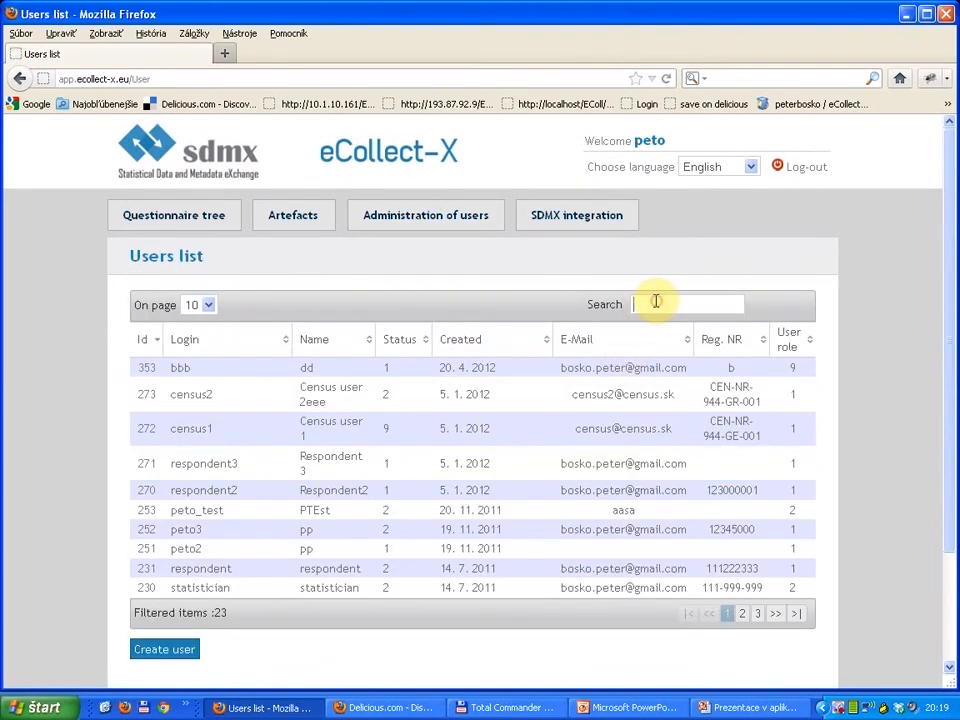
{"action": "type", "text": "resp"}
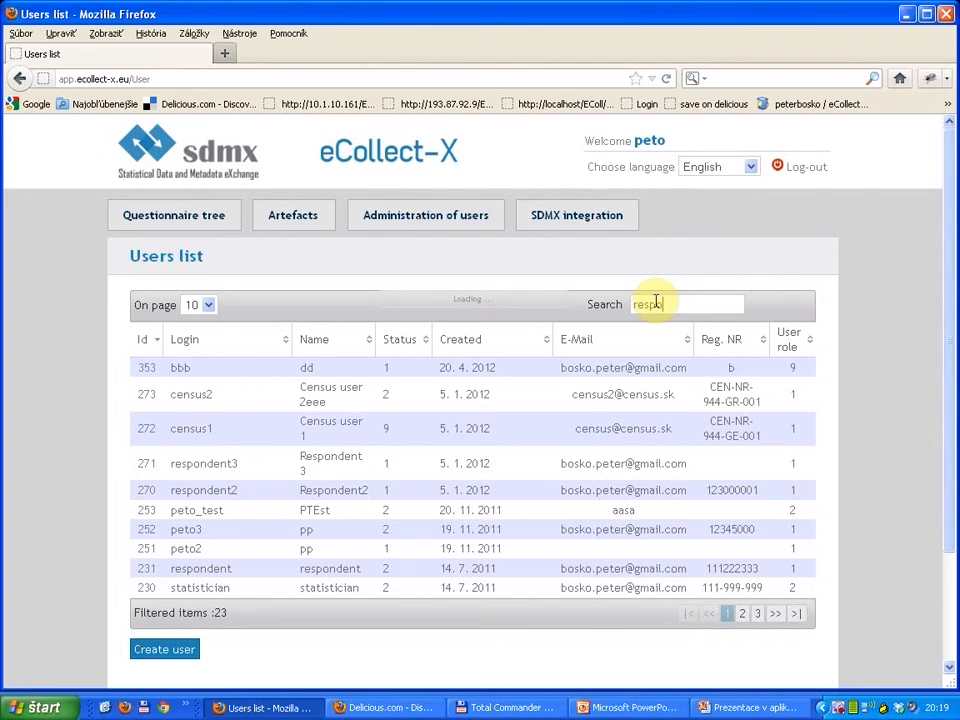
{"action": "type", "text": "o"}
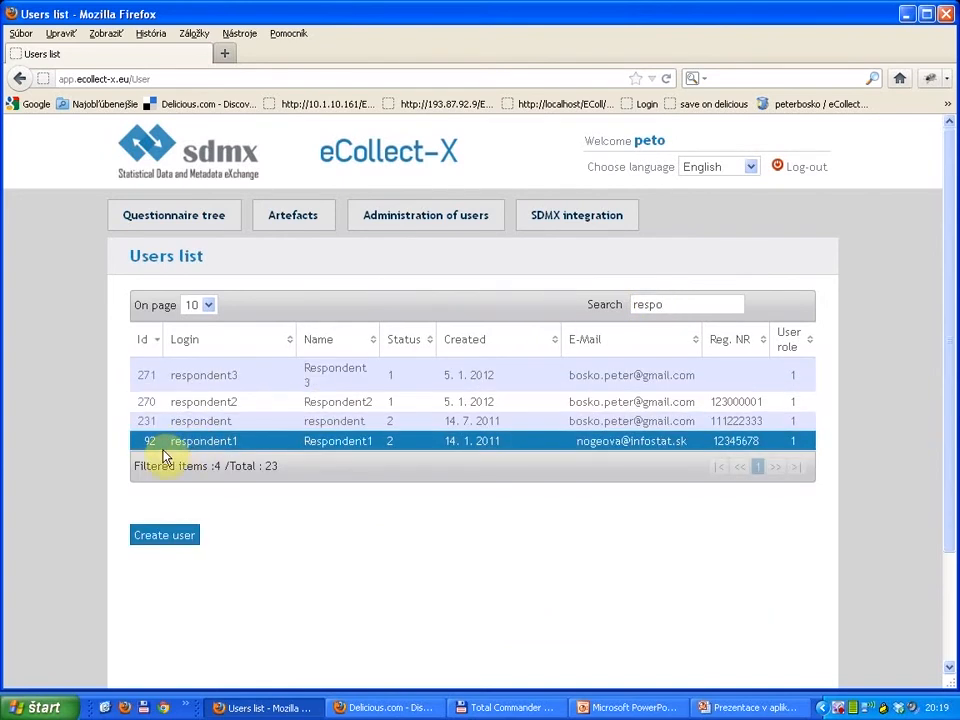
{"action": "left_click", "coordinate": [148, 425]}
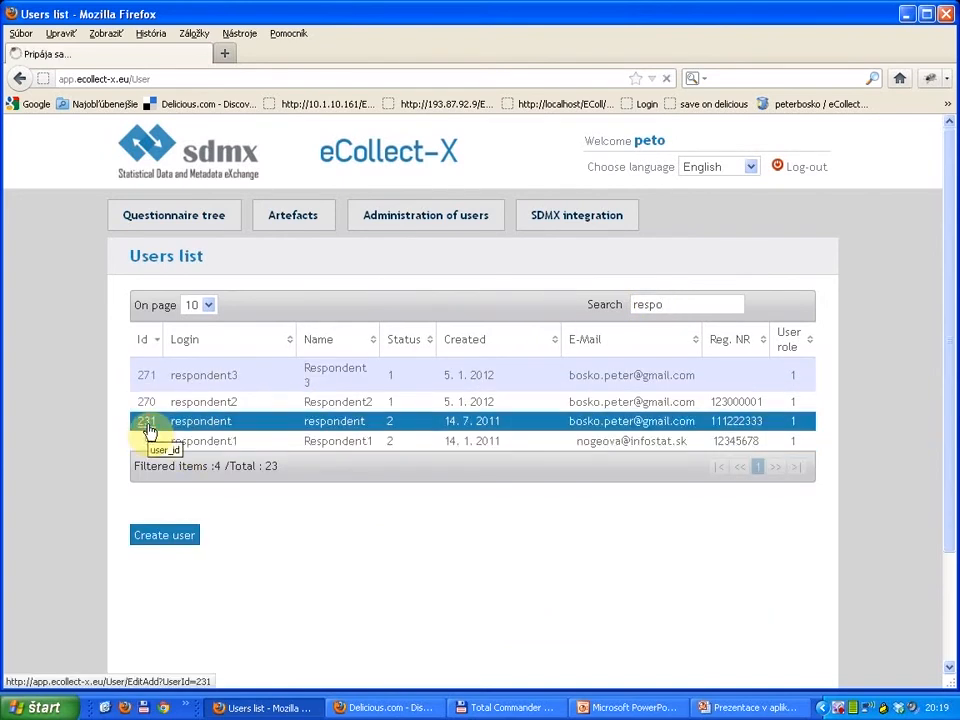
Step: Grant the respondent user the privilege to the HOUSEHOLD_SURVEY V:1.0 questionnaire and save the user record
{"action": "scroll", "coordinate": [407, 407], "scroll_direction": "down", "scroll_amount": 2}
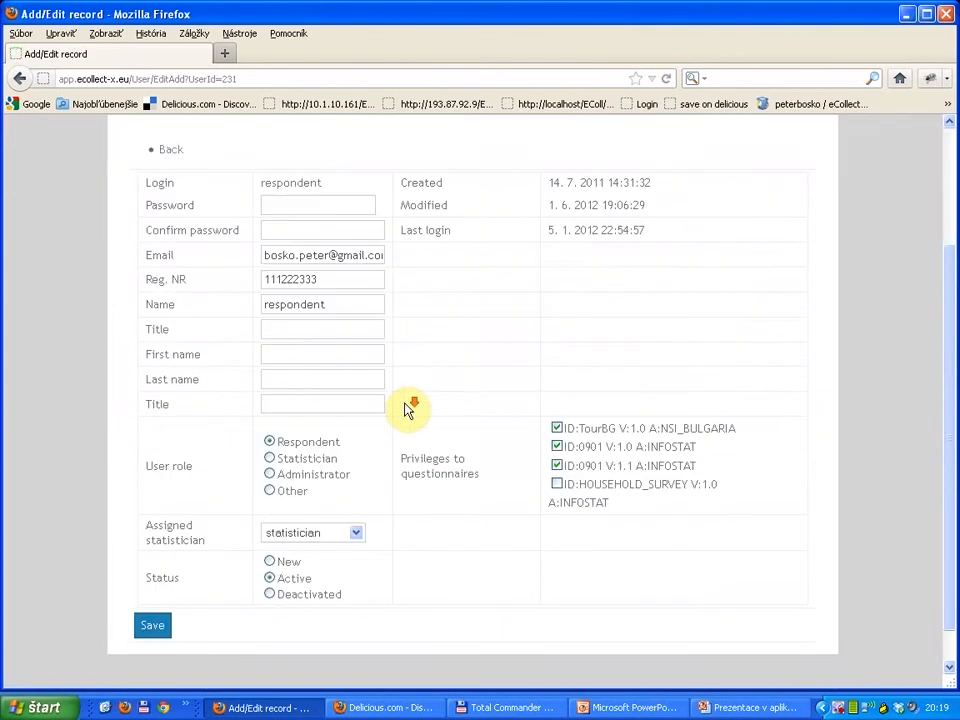
{"action": "left_click", "coordinate": [557, 485]}
{"action": "left_click", "coordinate": [155, 627]}
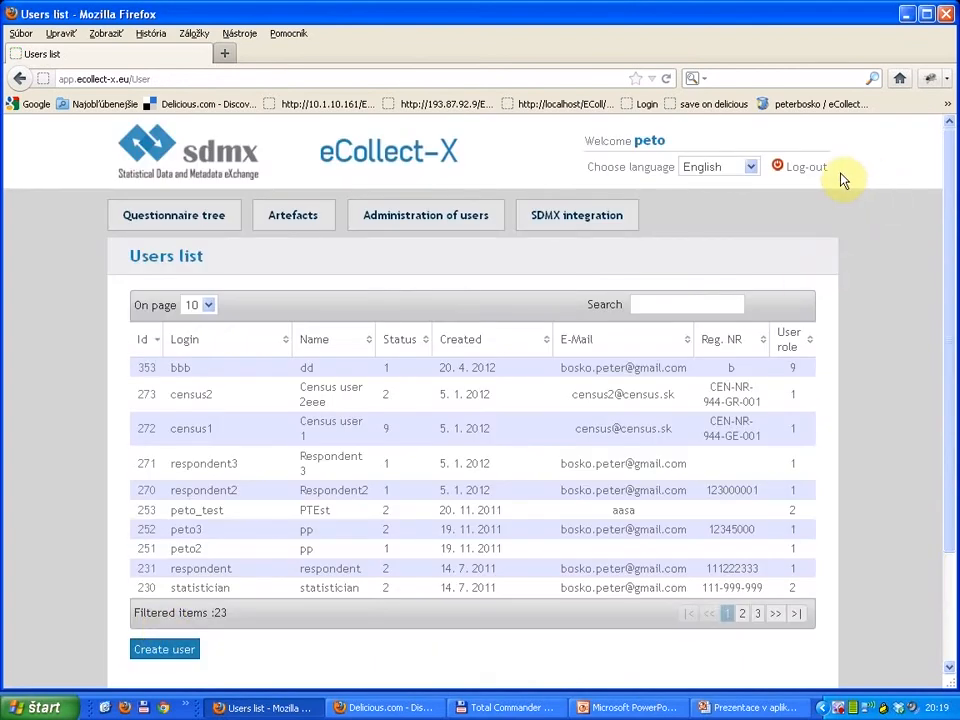
Step: Log out of the administrator account and log in with the respondent's login name and password
{"action": "left_click", "coordinate": [805, 176]}
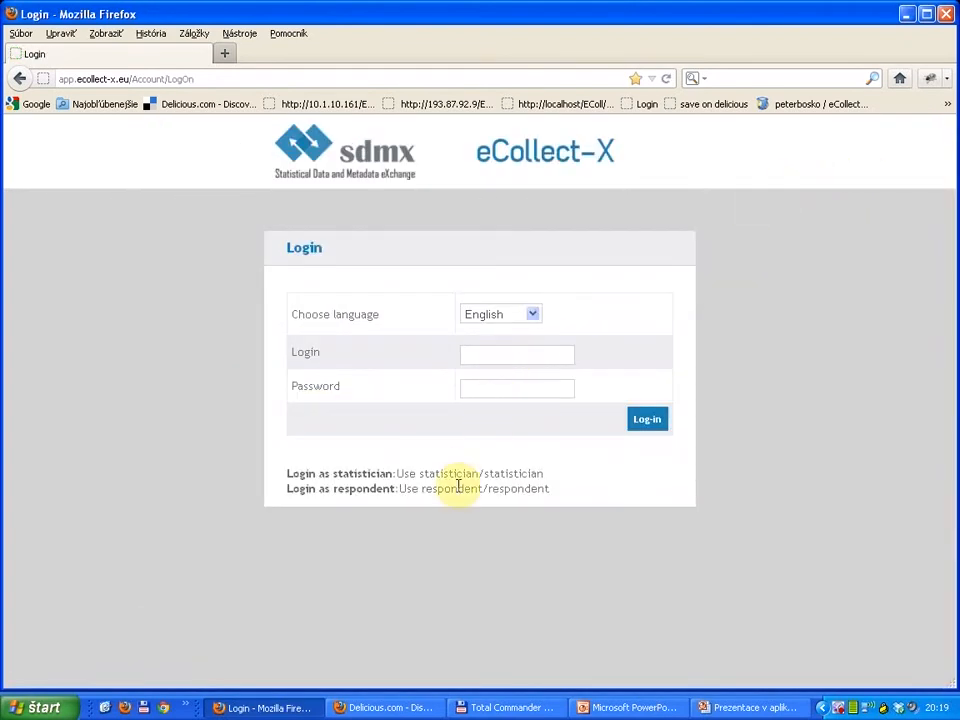
{"action": "double_click", "coordinate": [457, 487]}
{"action": "key", "text": "ctrl+c"}
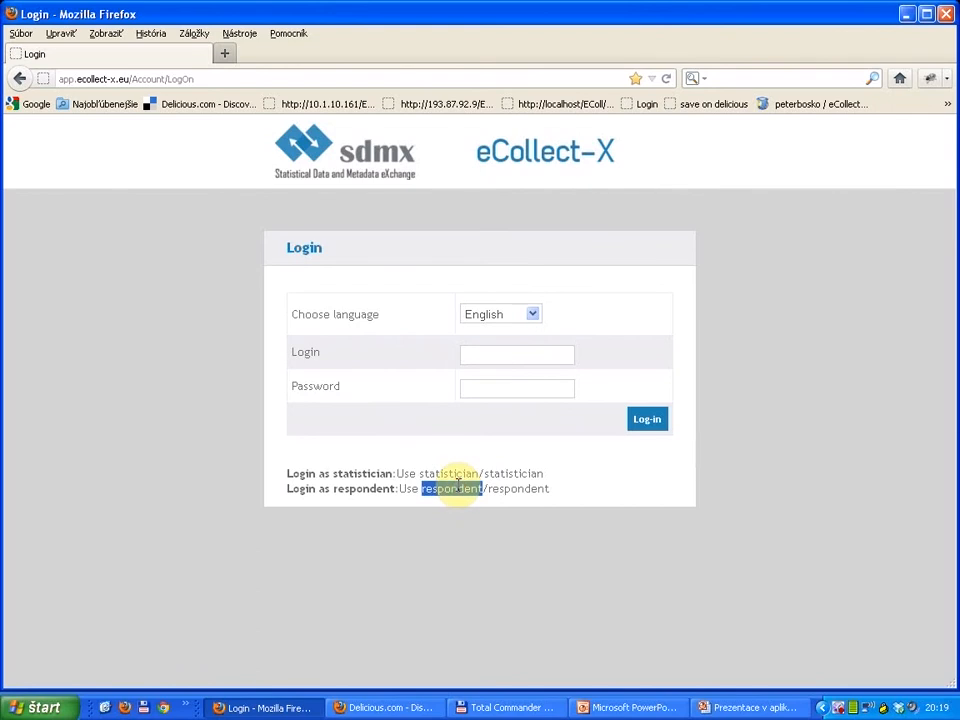
{"action": "left_click", "coordinate": [545, 355]}
{"action": "key", "text": "ctrl+v"}
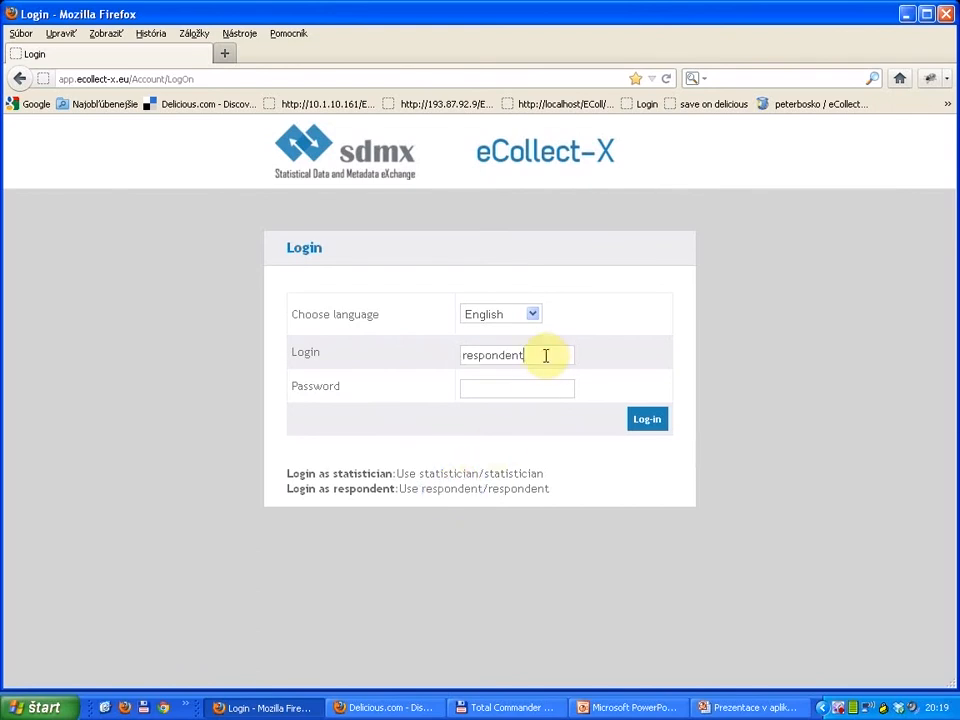
{"action": "left_click", "coordinate": [533, 387]}
{"action": "key", "text": "ctrl+v"}
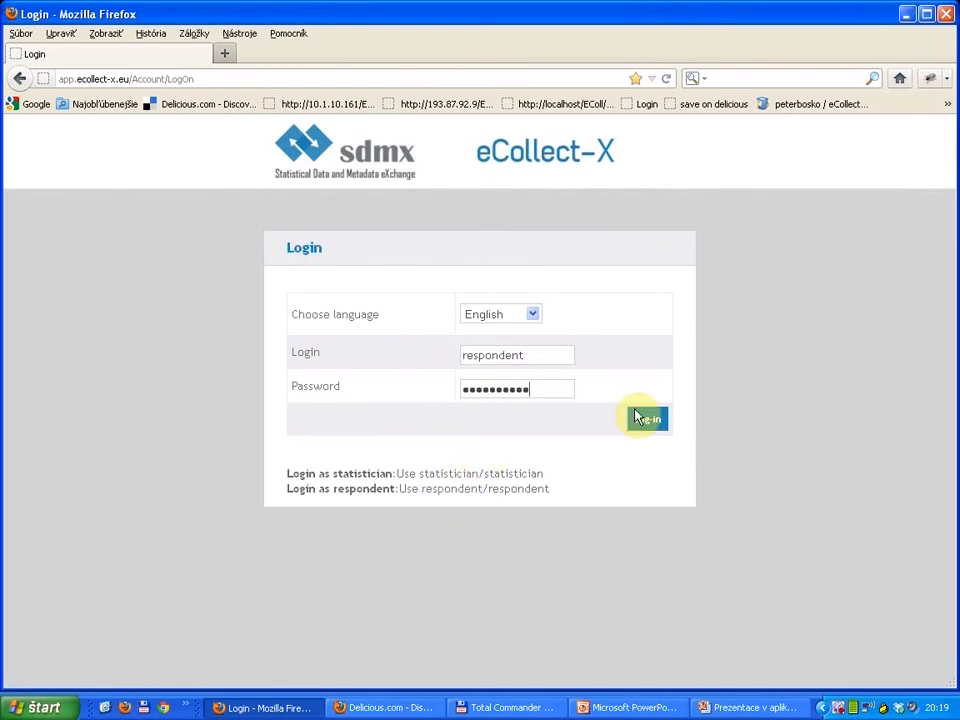
{"action": "left_click", "coordinate": [640, 416]}
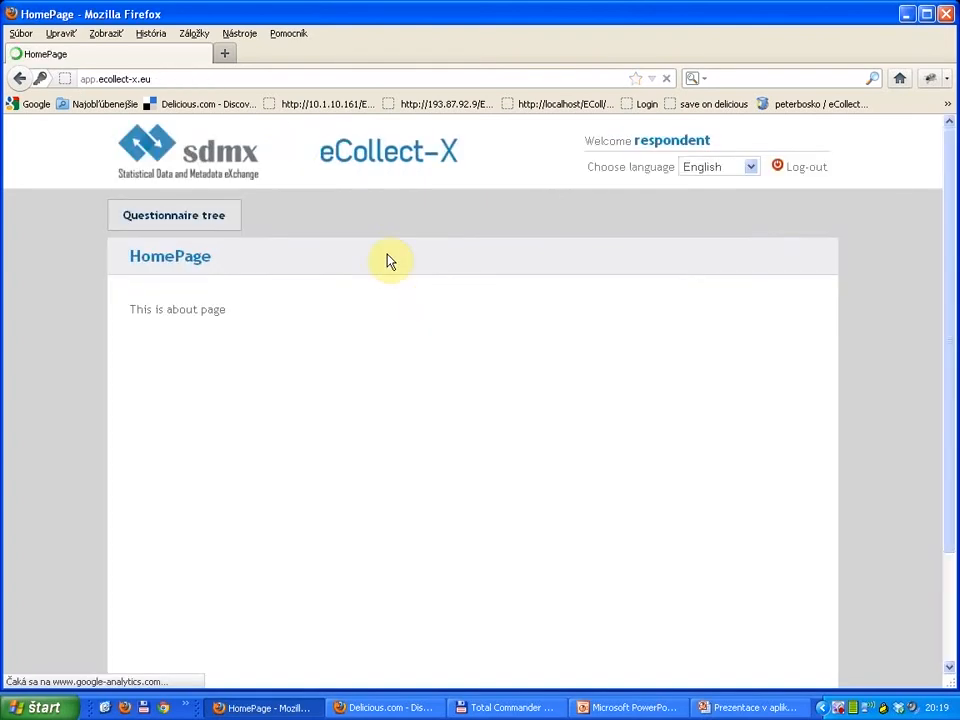
Step: Start filling in a new HOUSEHOLD_SURVEY questionnaire from the questionnaire tree
{"action": "left_click", "coordinate": [199, 228]}
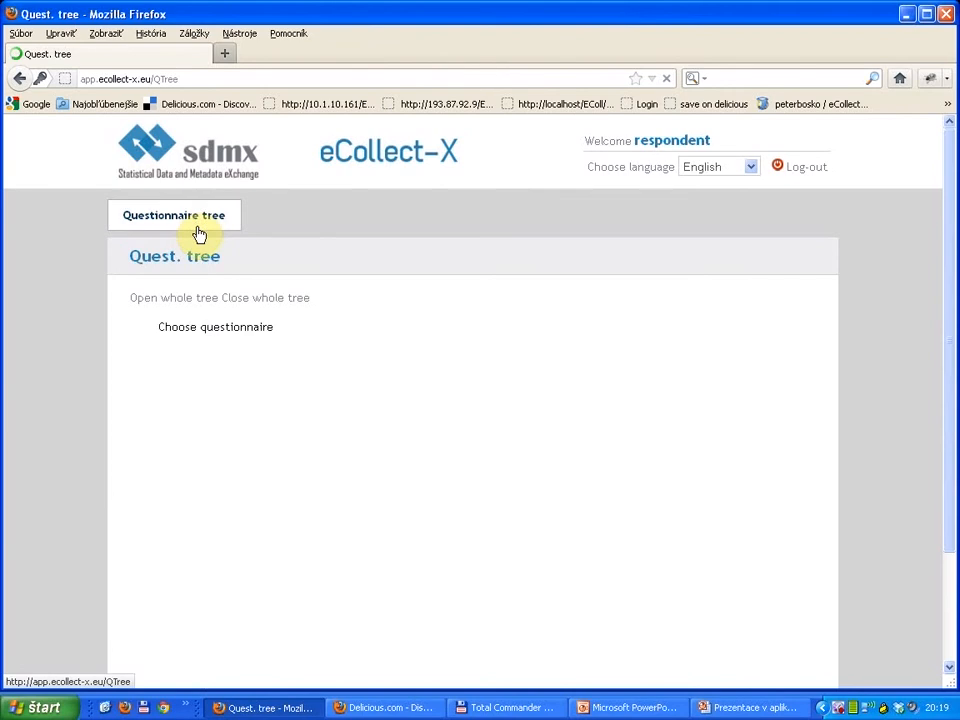
{"action": "left_click", "coordinate": [136, 328]}
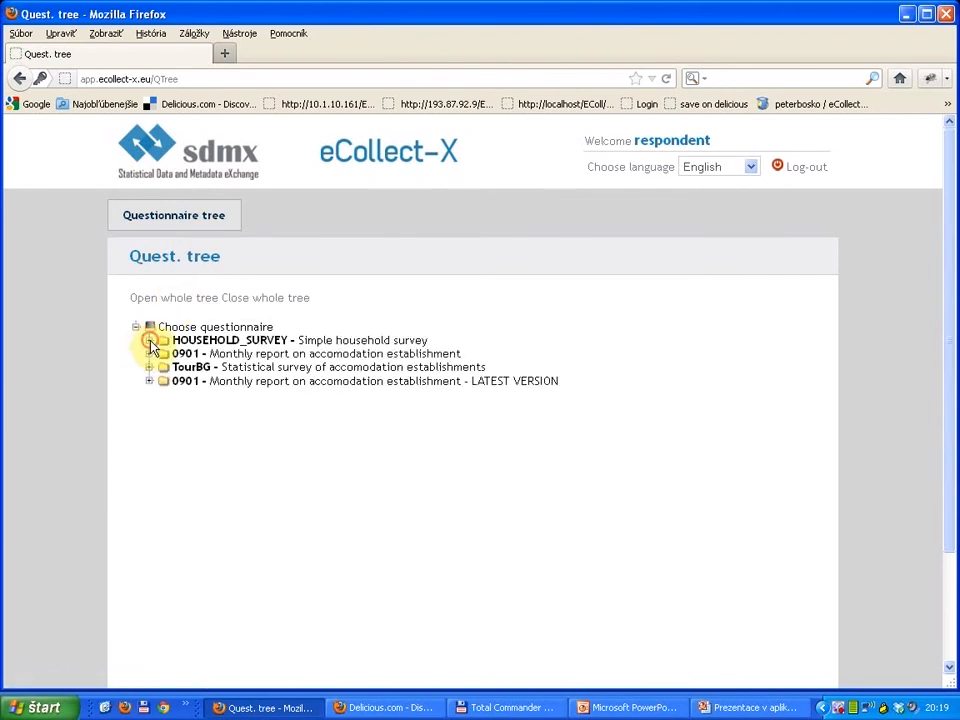
{"action": "left_click", "coordinate": [148, 340]}
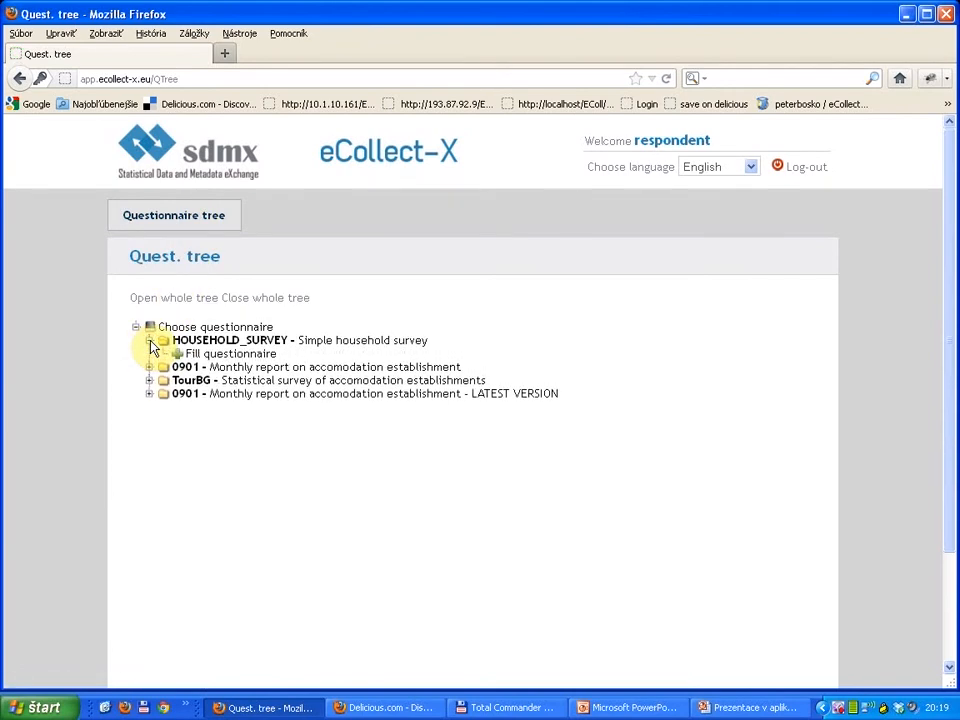
{"action": "left_click", "coordinate": [218, 357]}
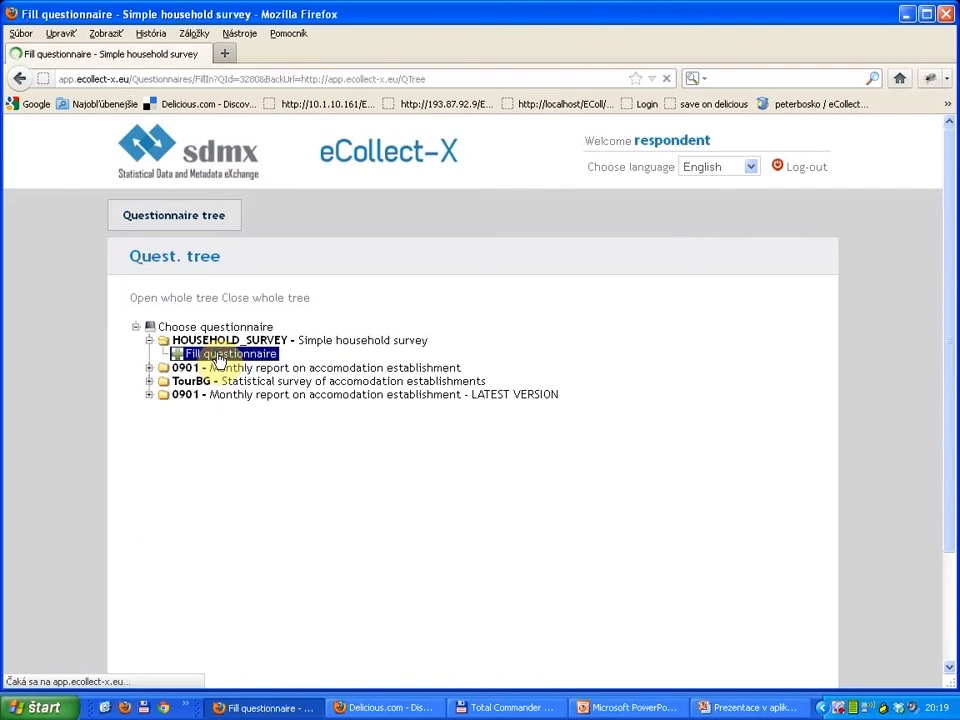
Step: Examine the blank Simple household survey form, including its status header, identification field and member fields
{"action": "scroll", "coordinate": [336, 360], "scroll_direction": "down", "scroll_amount": 3}
{"action": "scroll", "coordinate": [336, 364], "scroll_direction": "up", "scroll_amount": 3}
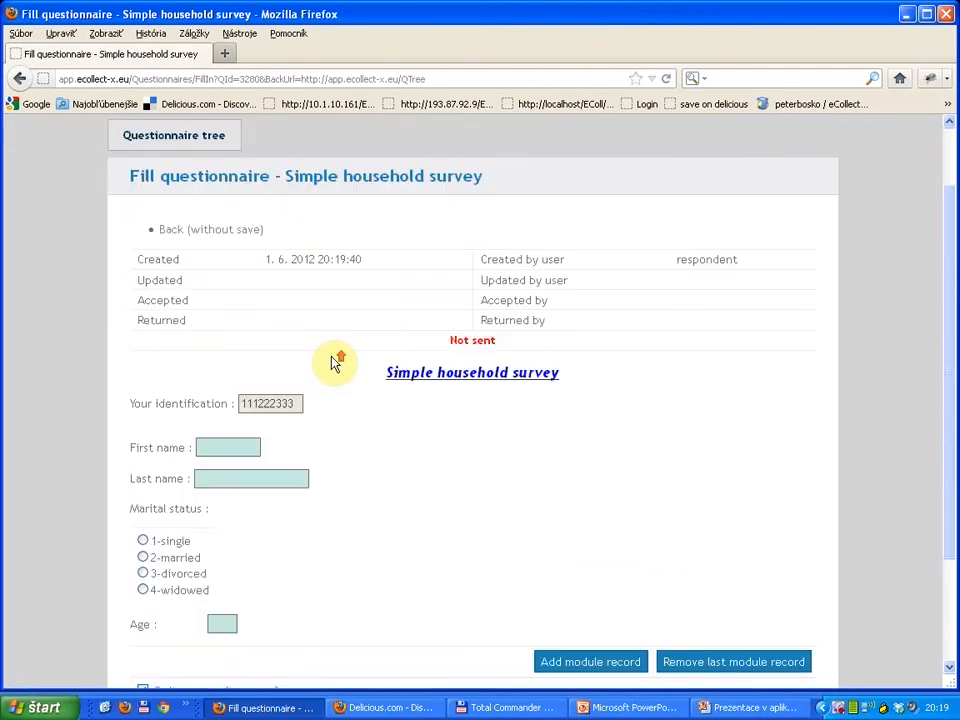
{"action": "scroll", "coordinate": [336, 364], "scroll_direction": "down", "scroll_amount": 3}
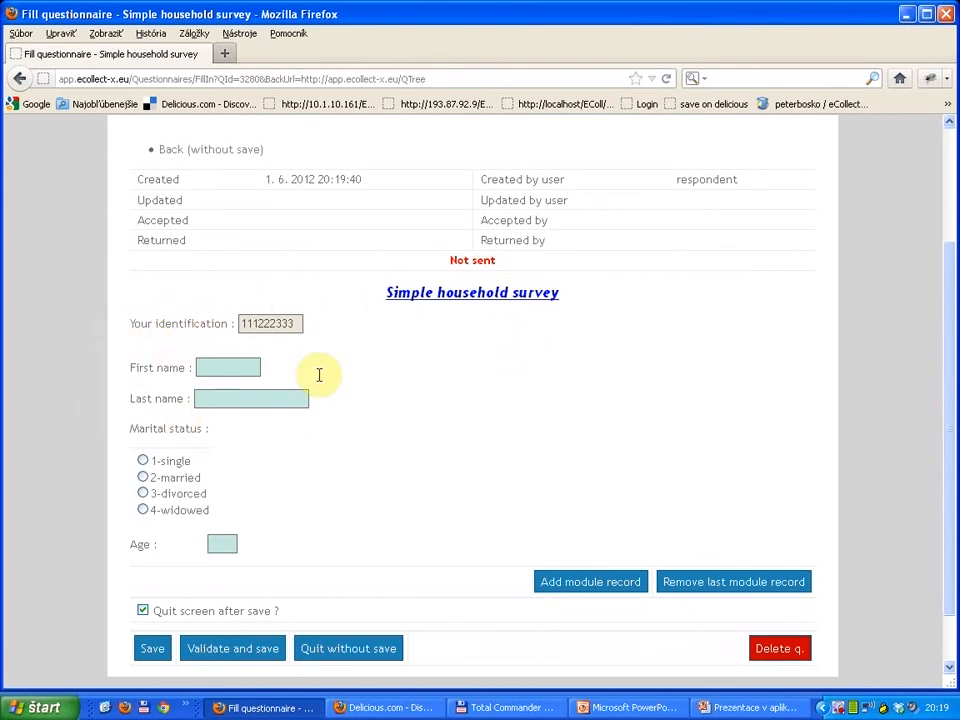
{"action": "scroll", "coordinate": [457, 375], "scroll_direction": "up", "scroll_amount": 2}
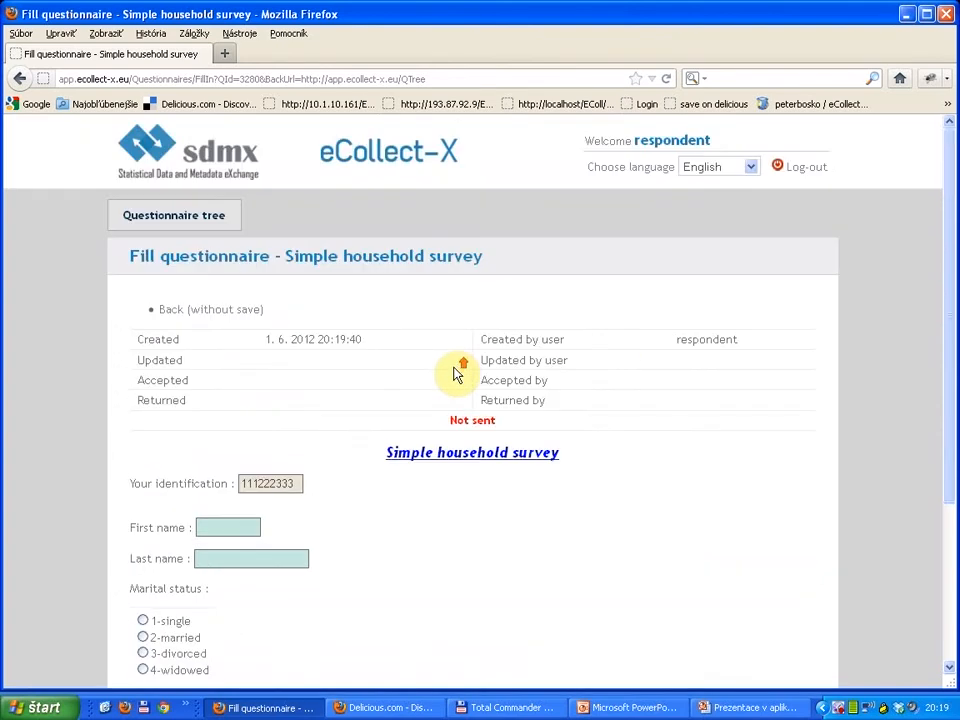
{"action": "scroll", "coordinate": [457, 375], "scroll_direction": "down", "scroll_amount": 1}
{"action": "scroll", "coordinate": [457, 375], "scroll_direction": "up", "scroll_amount": 1}
{"action": "scroll", "coordinate": [457, 375], "scroll_direction": "down", "scroll_amount": 1}
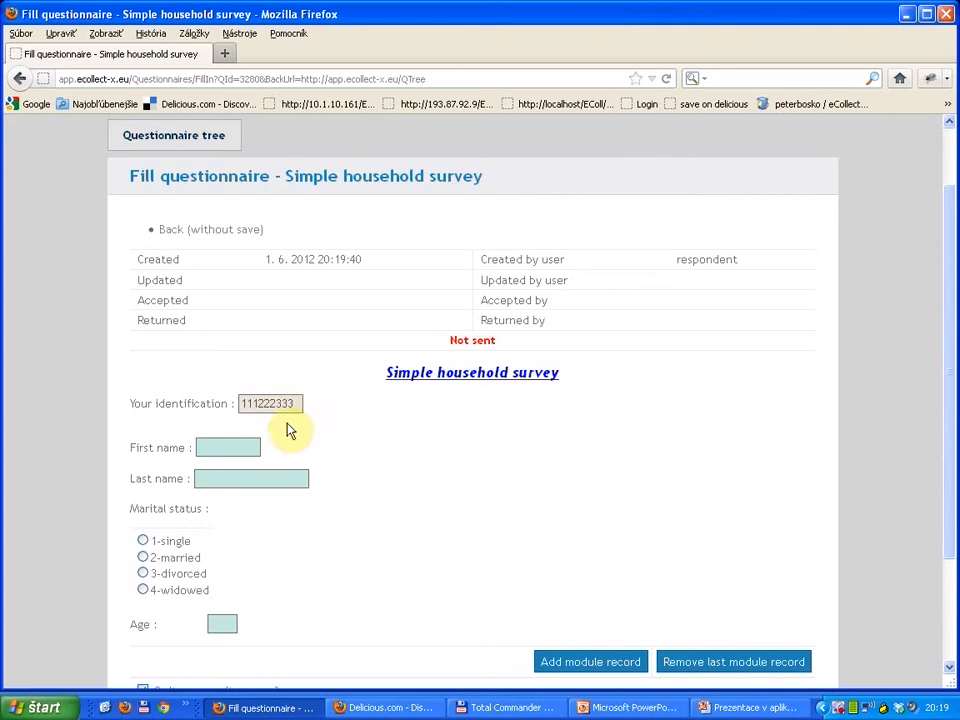
{"action": "scroll", "coordinate": [279, 429], "scroll_direction": "down", "scroll_amount": 2}
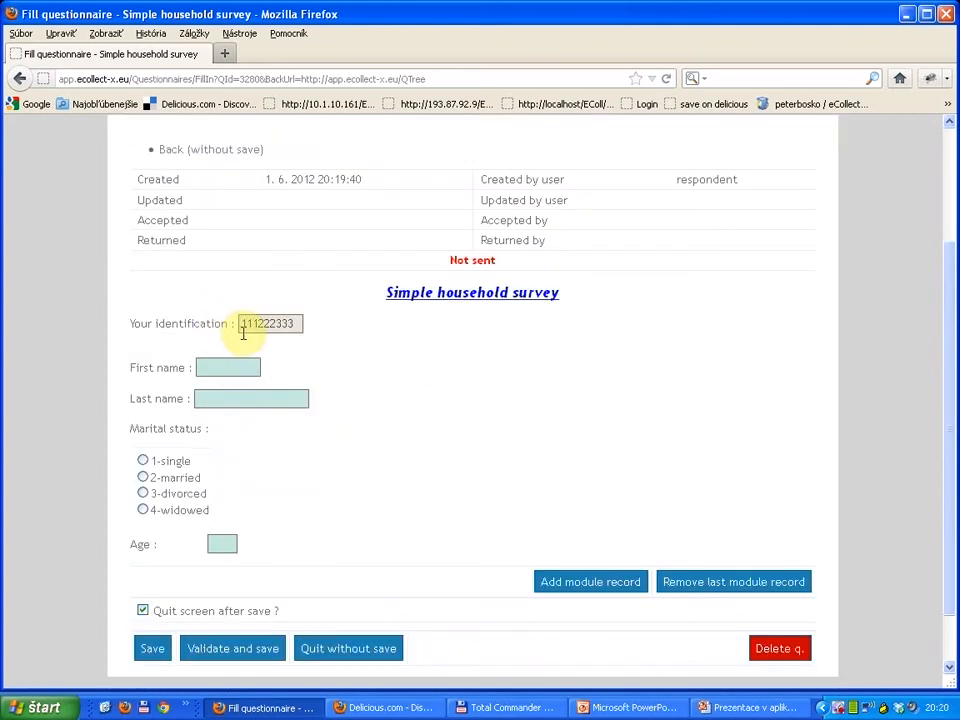
{"action": "left_click_drag", "start_coordinate": [244, 324], "coordinate": [268, 324]}
Step: Fill in the first household member's first and last name, marital status 1-single and age 21
{"action": "left_click", "coordinate": [218, 368]}
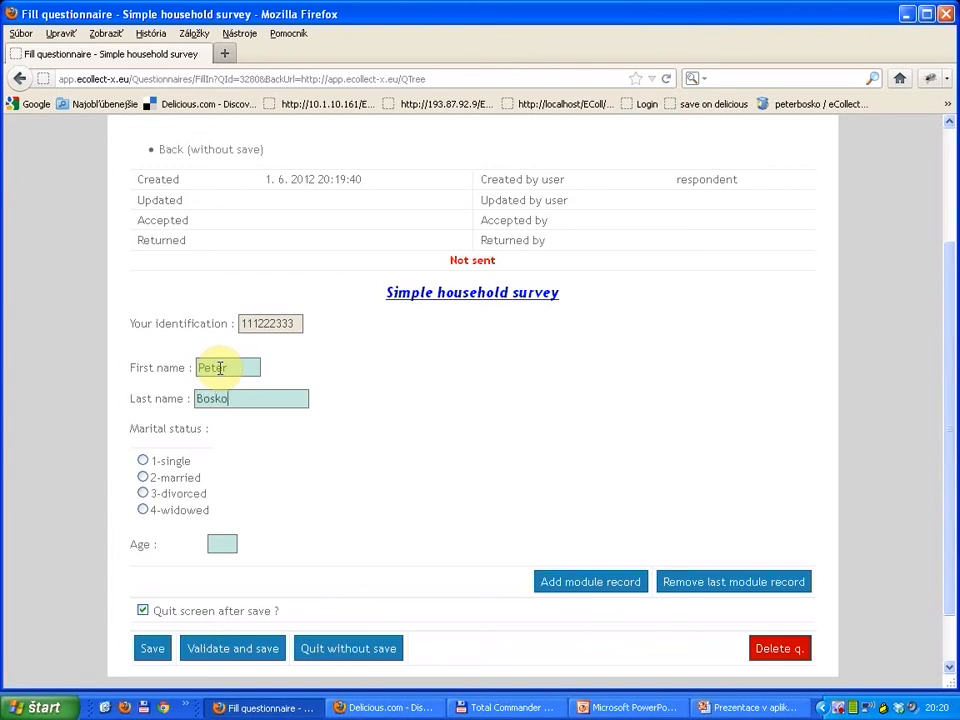
{"action": "left_click", "coordinate": [143, 460]}
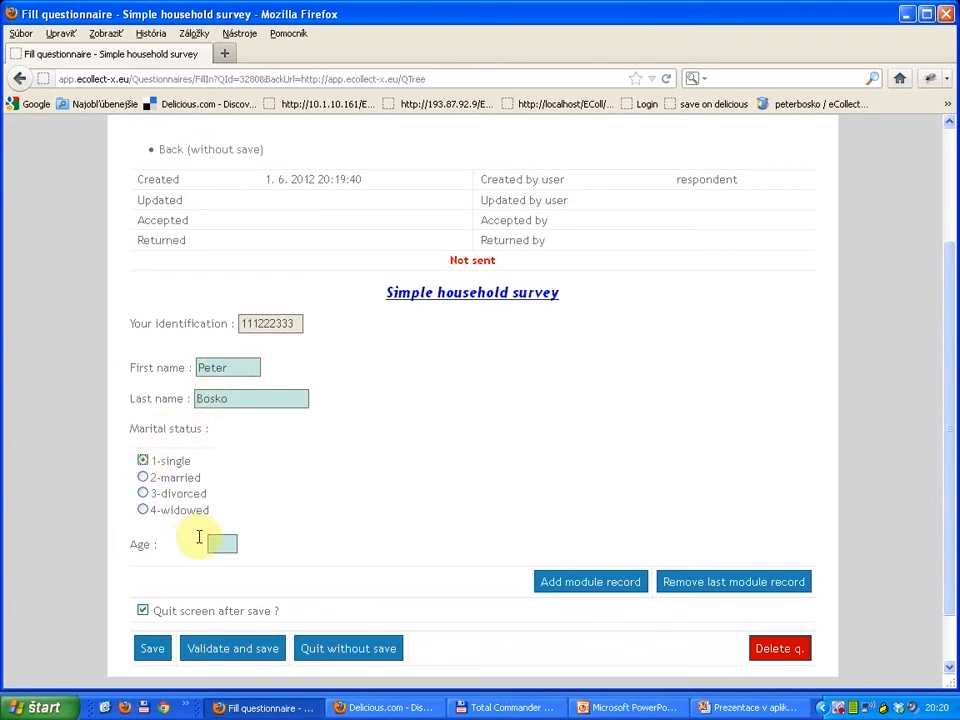
{"action": "left_click", "coordinate": [216, 542]}
{"action": "type", "text": "2"}
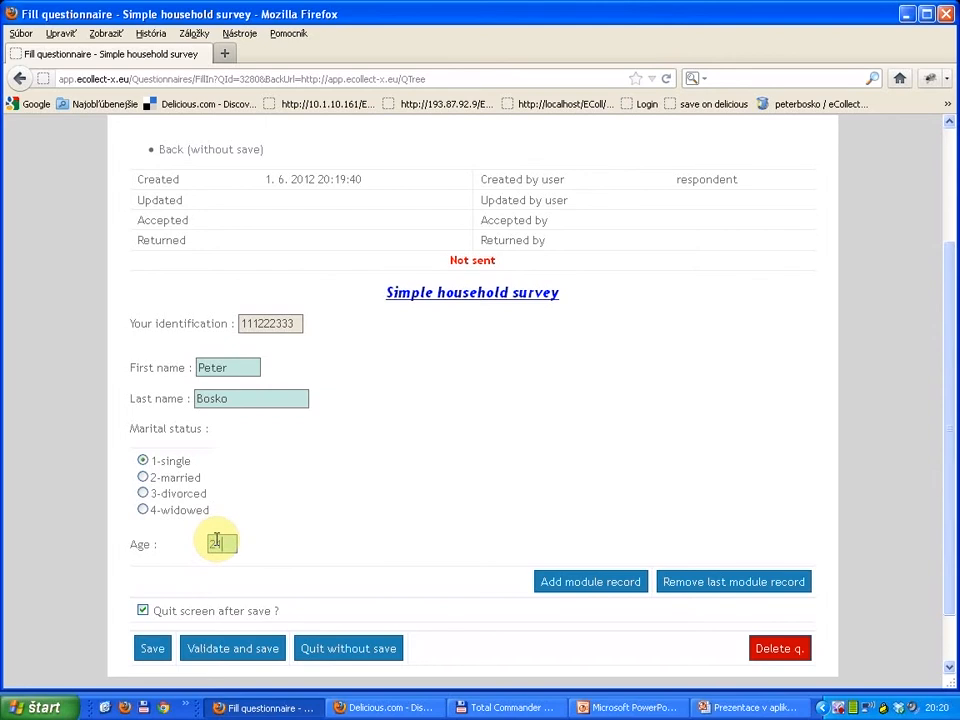
{"action": "type", "text": "1"}
Step: Add a second module record and enter that member's first and last name, marital status 2-married and age 60
{"action": "left_click", "coordinate": [605, 584]}
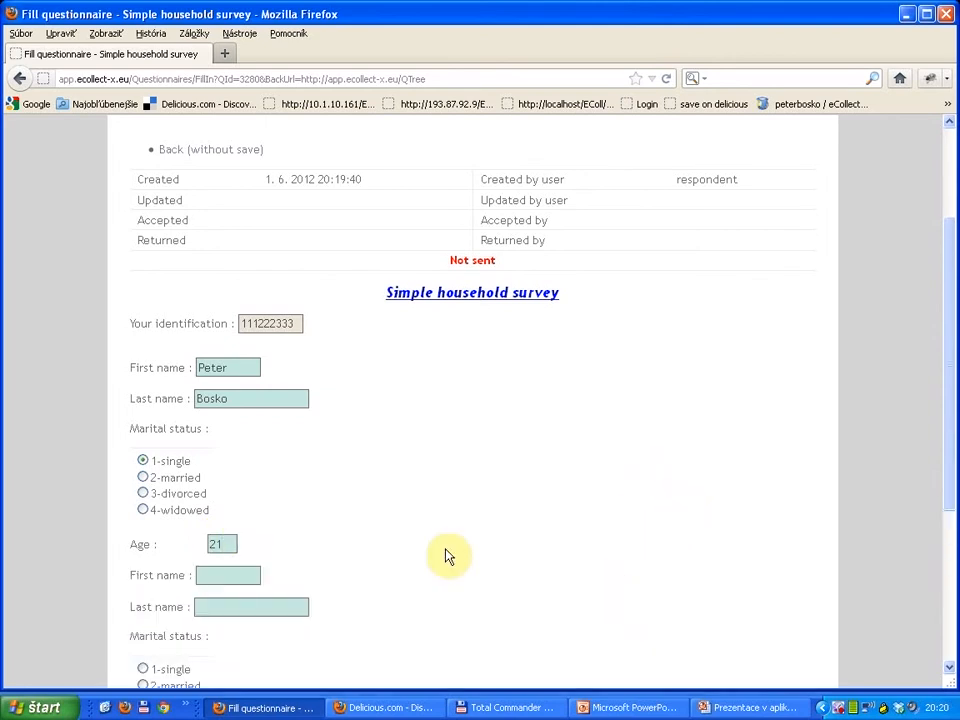
{"action": "left_click", "coordinate": [224, 572]}
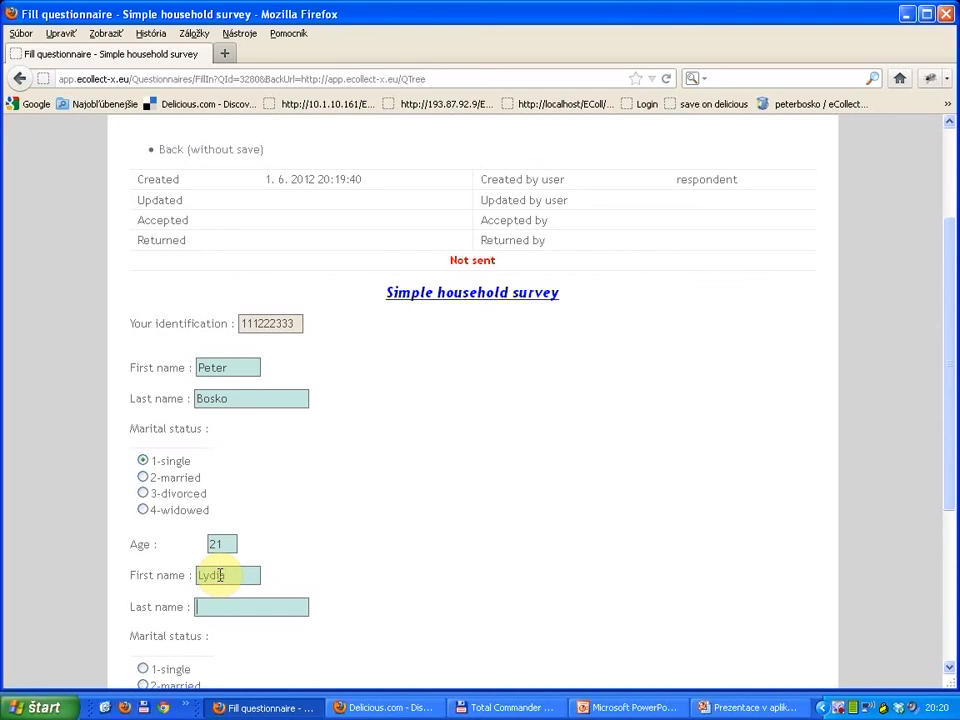
{"action": "key", "text": "Tab"}
{"action": "type", "text": "Bosko"}
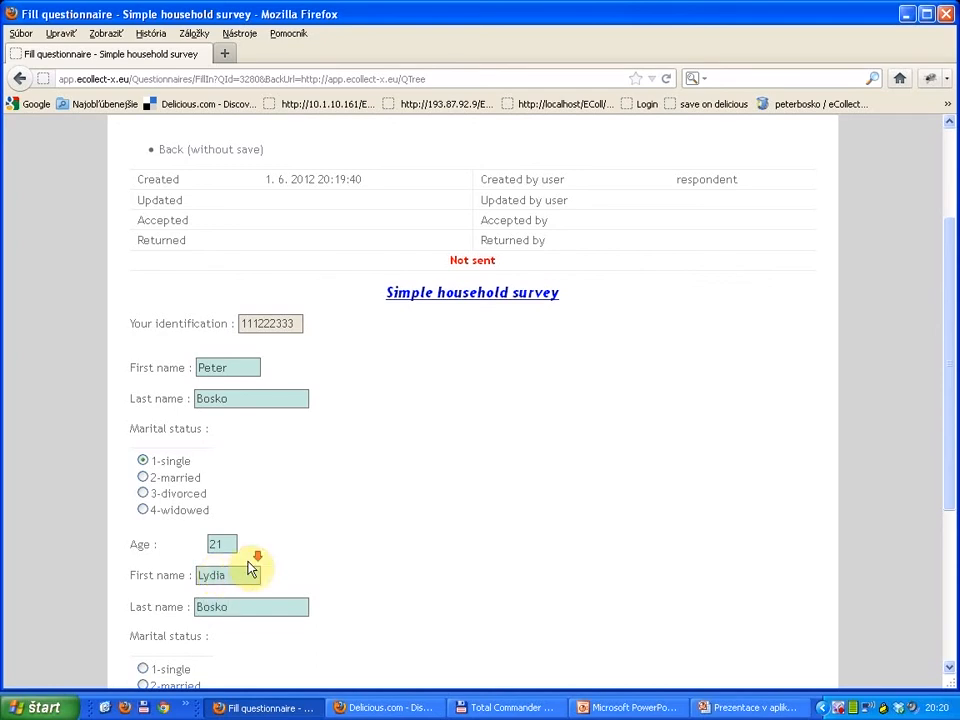
{"action": "scroll", "coordinate": [251, 566], "scroll_direction": "down", "scroll_amount": 5}
{"action": "left_click", "coordinate": [144, 449]}
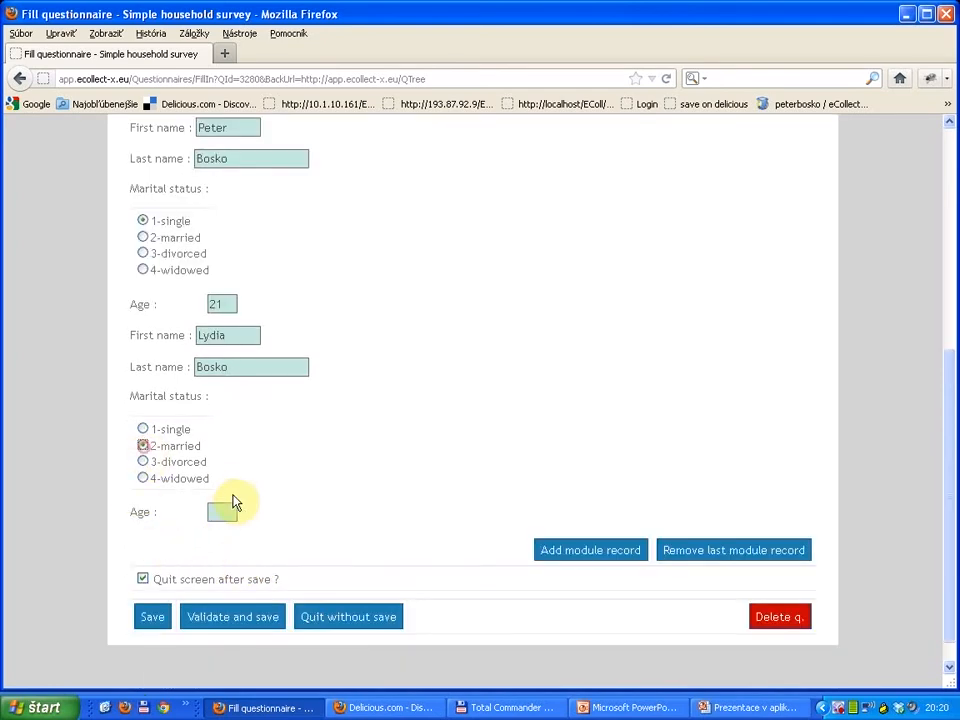
{"action": "left_click", "coordinate": [221, 502]}
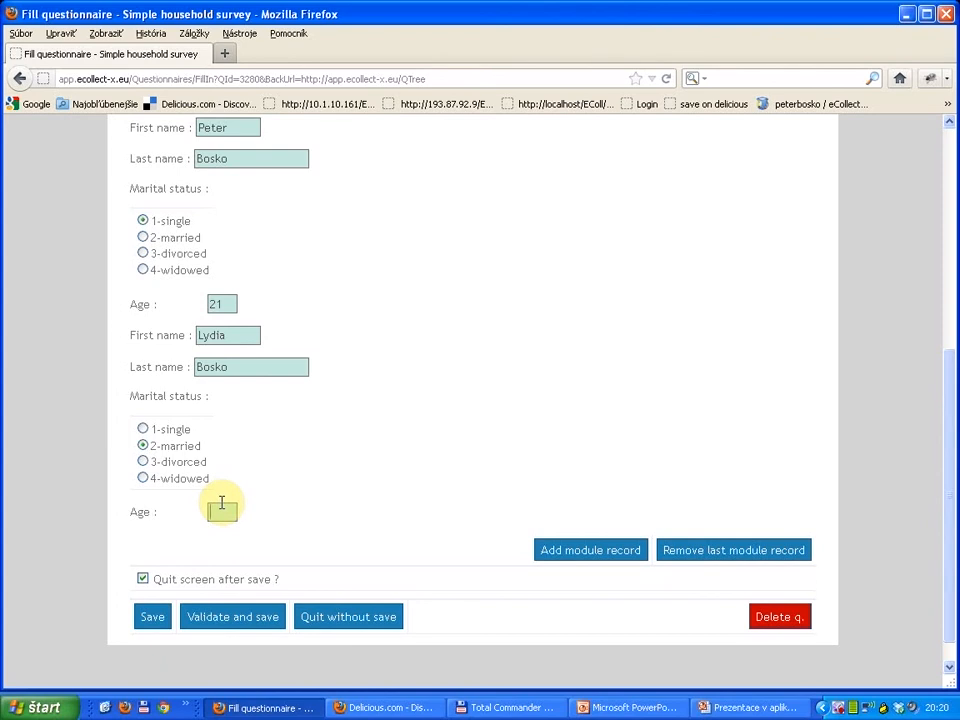
{"action": "type", "text": "60"}
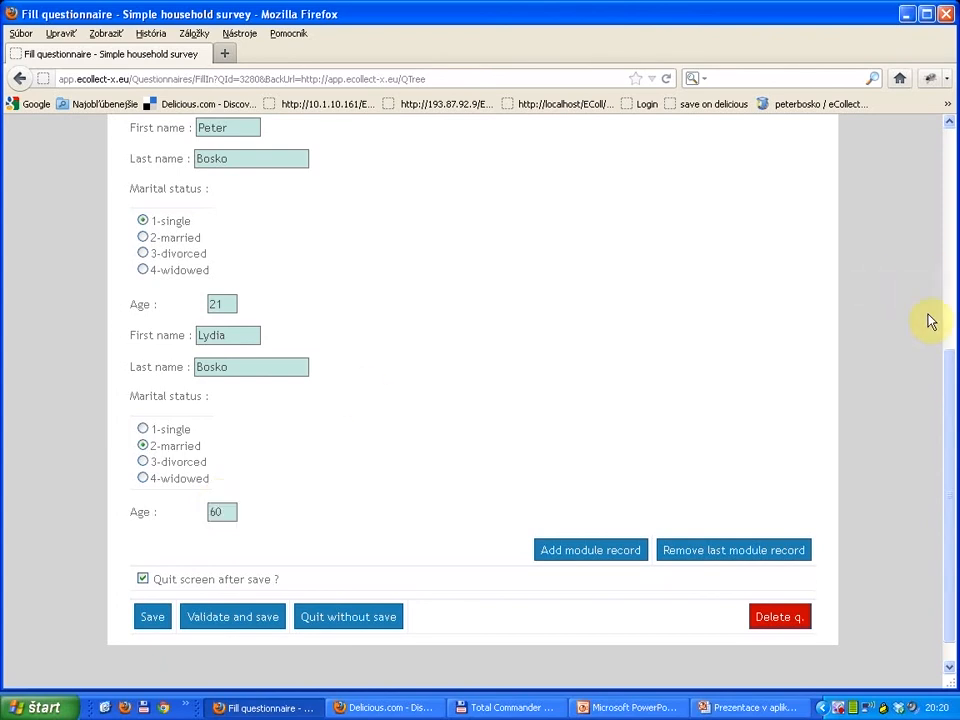
Step: Save the questionnaire and reopen the saved entry under HOUSEHOLD_SURVEY in the questionnaire tree to review its answers
{"action": "left_click", "coordinate": [150, 617]}
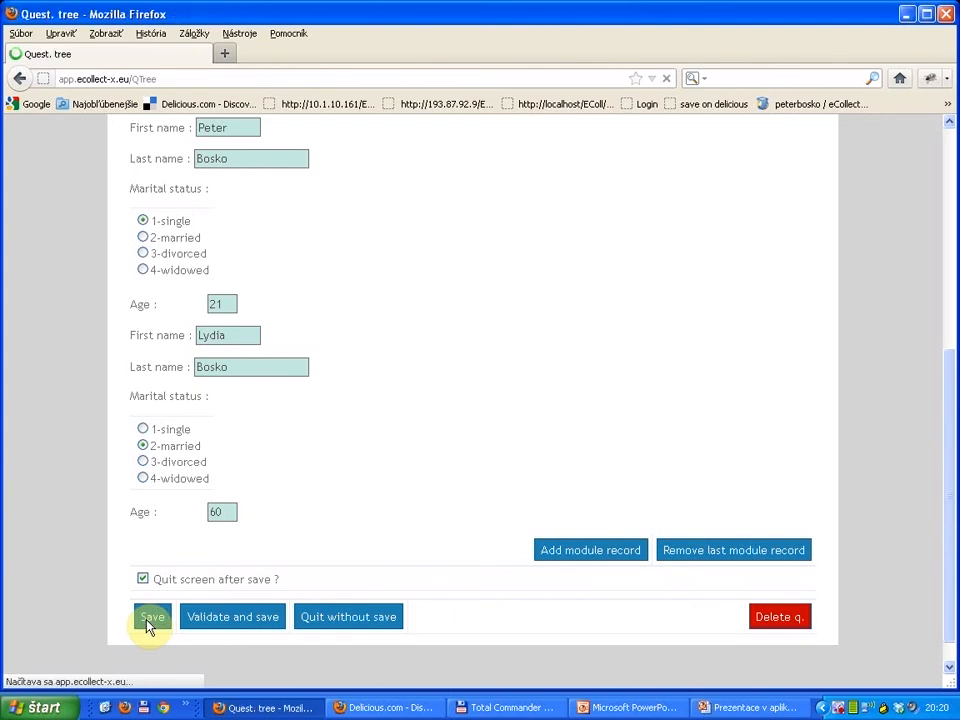
{"action": "left_click", "coordinate": [136, 327]}
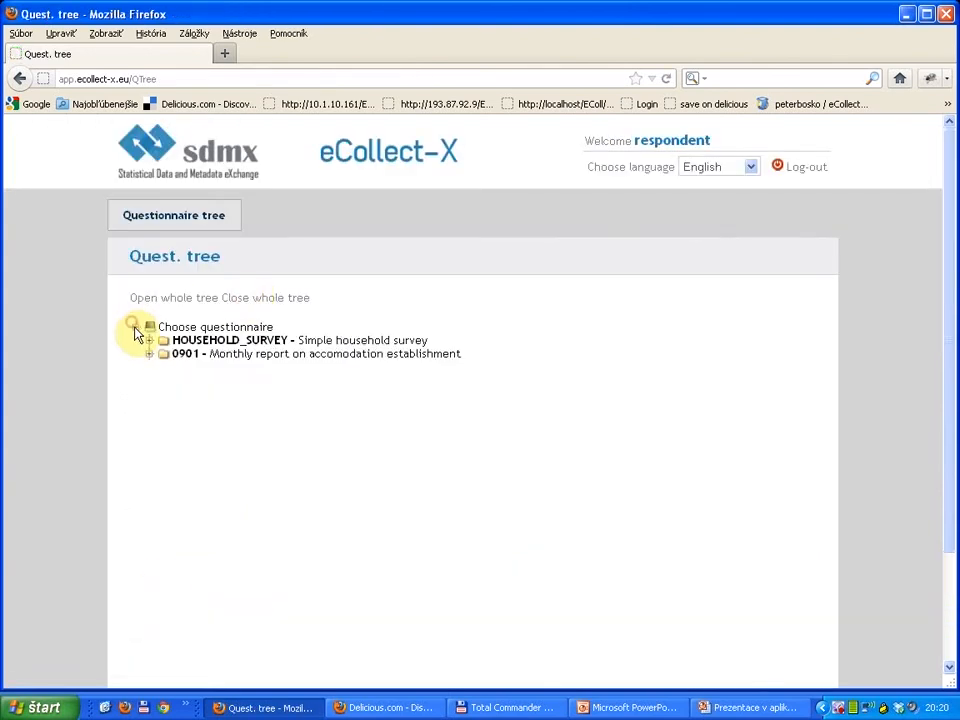
{"action": "left_click", "coordinate": [148, 340]}
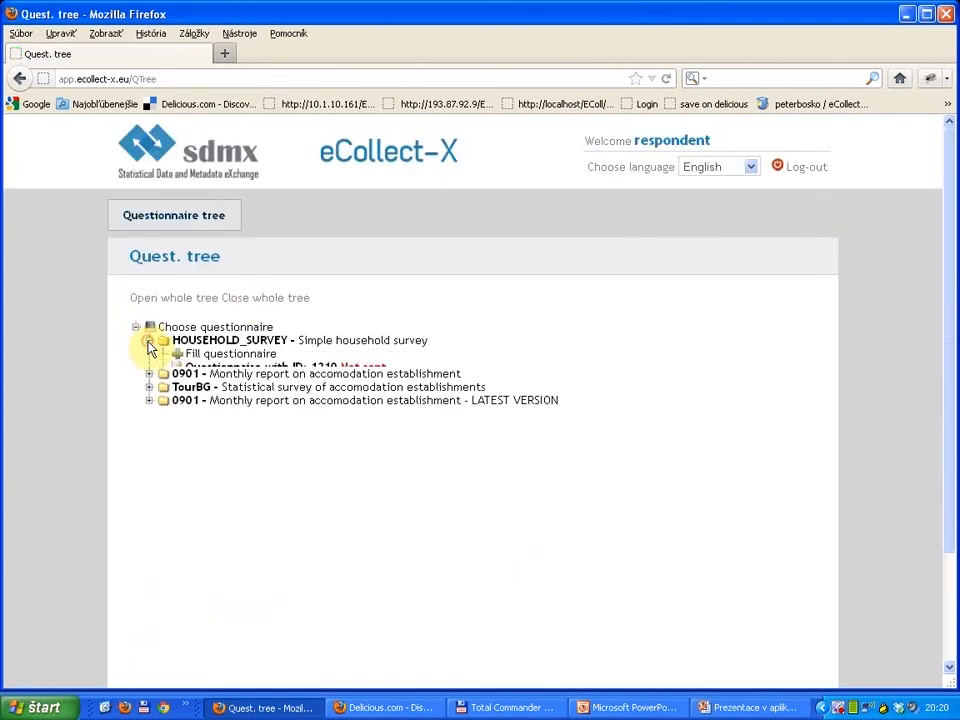
{"action": "left_click", "coordinate": [224, 370]}
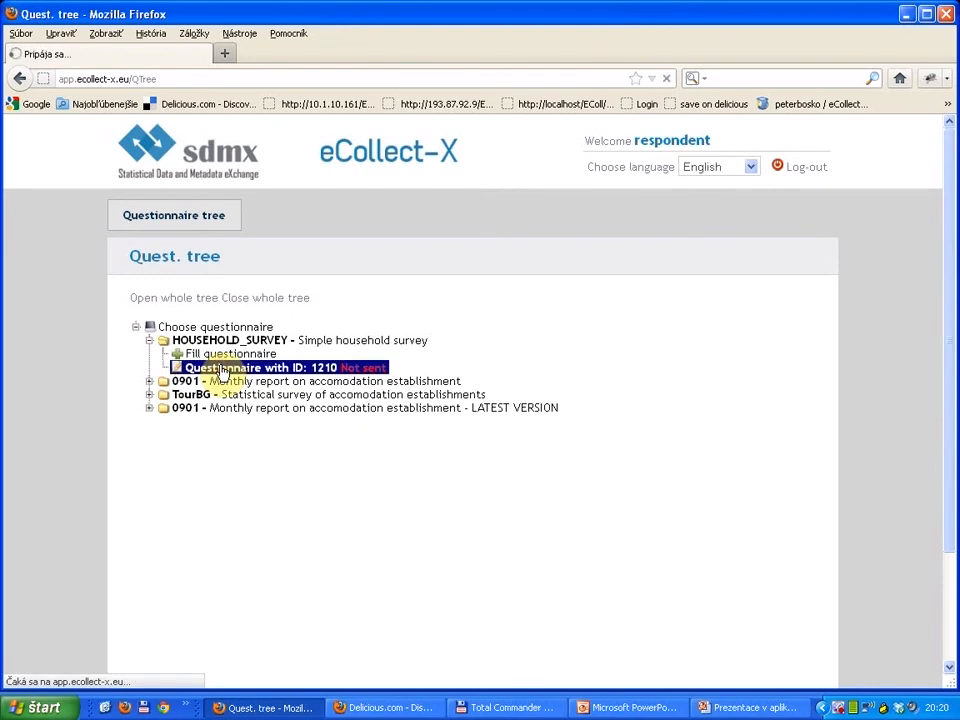
{"action": "scroll", "coordinate": [335, 397], "scroll_direction": "down", "scroll_amount": 5}
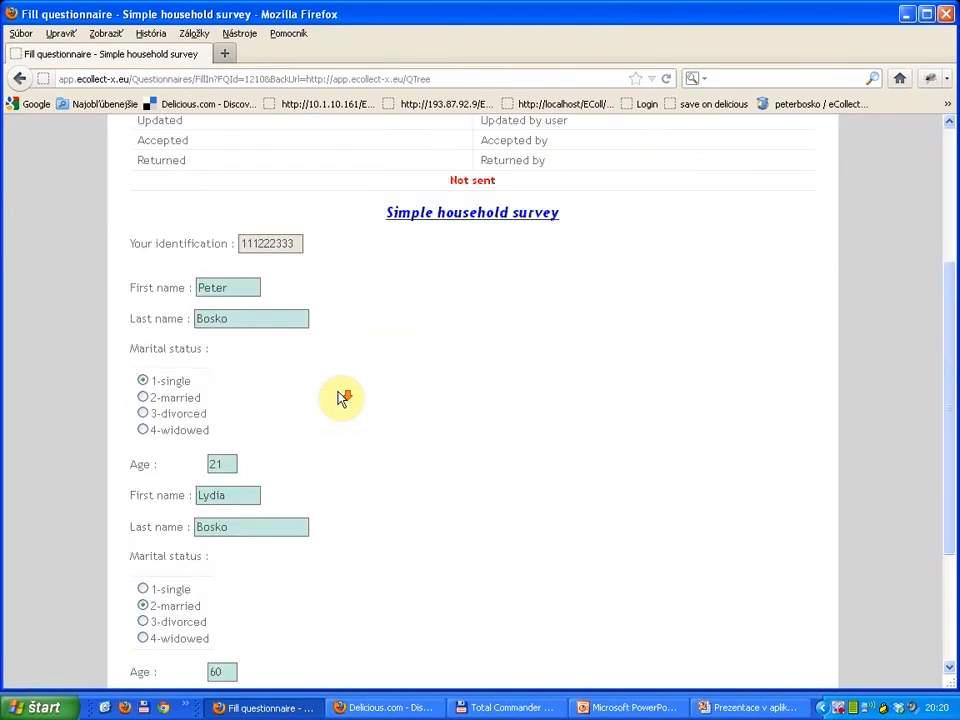
{"action": "scroll", "coordinate": [338, 398], "scroll_direction": "up", "scroll_amount": 8}
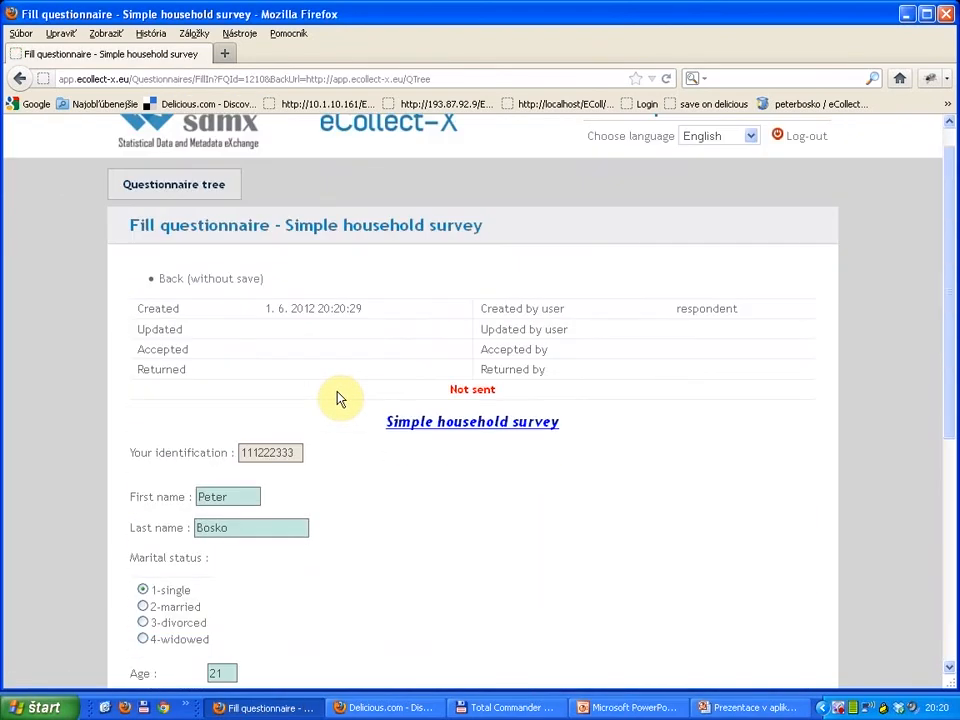